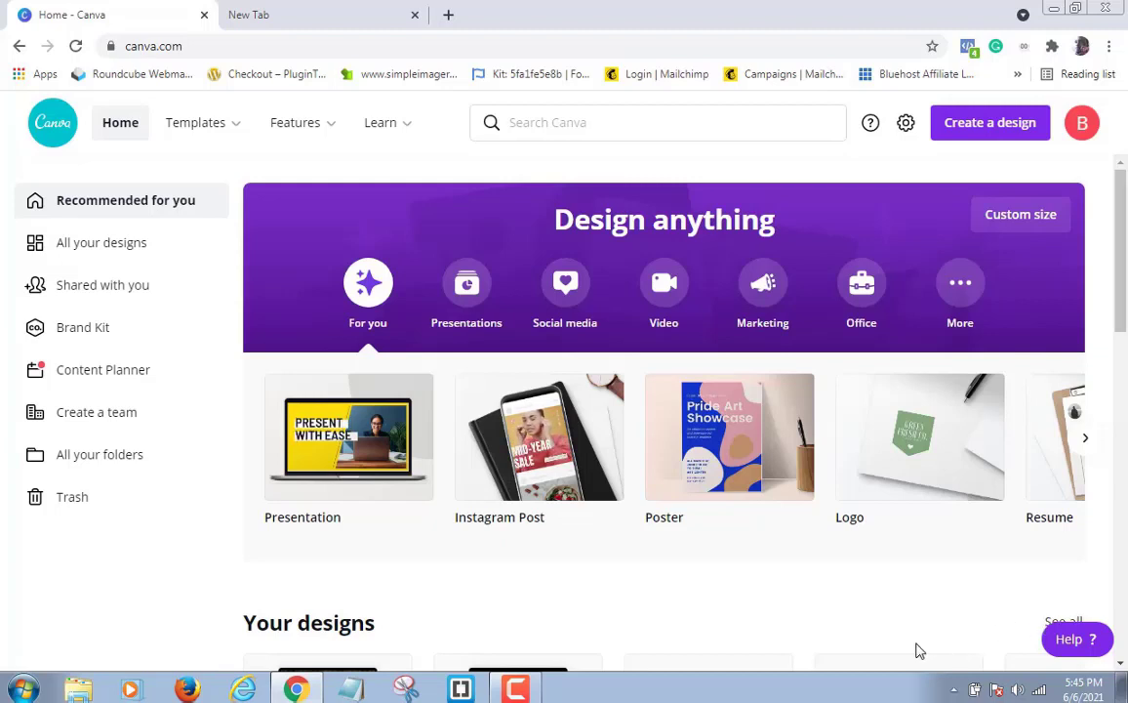
pyautogui.click(516, 691)
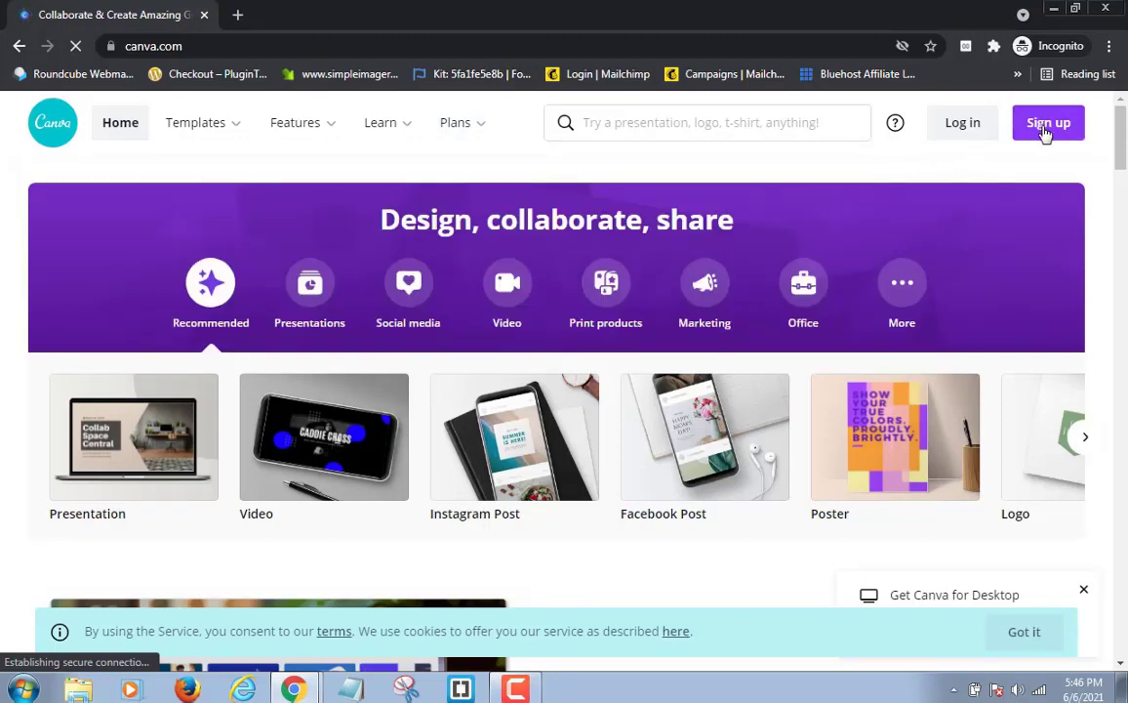
# Step: Sign up for a free Canva account by email, providing the name, email address and account password
pyautogui.click(1045, 127)
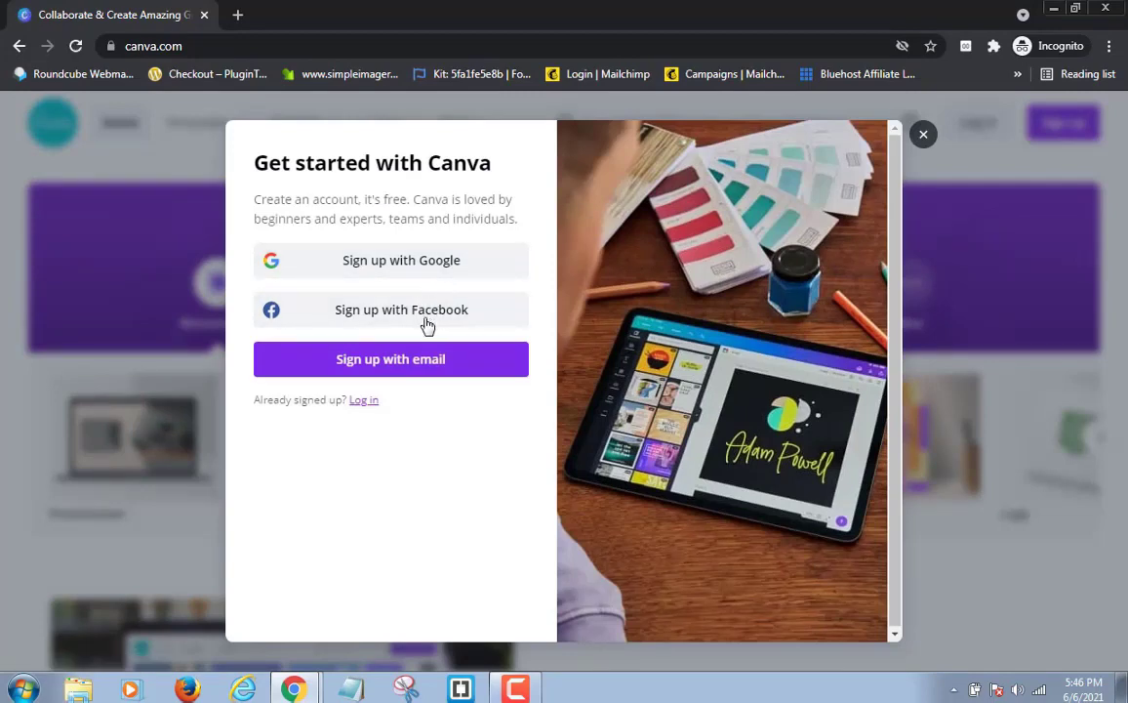
pyautogui.click(395, 377)
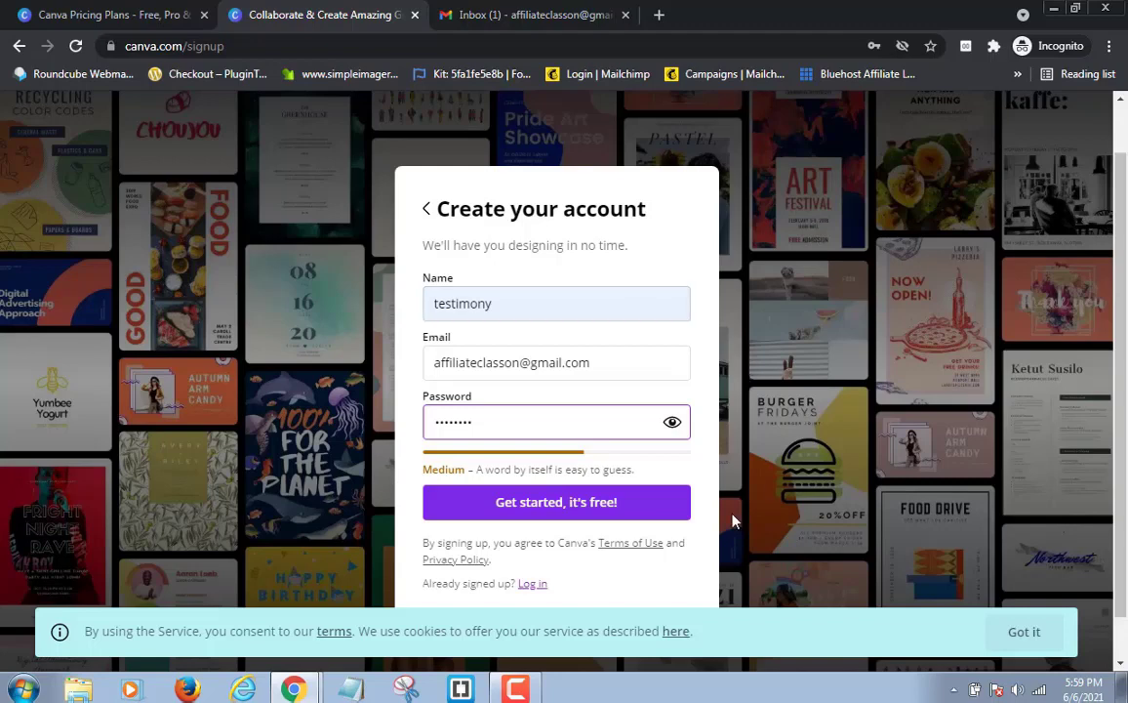
pyautogui.click(507, 503)
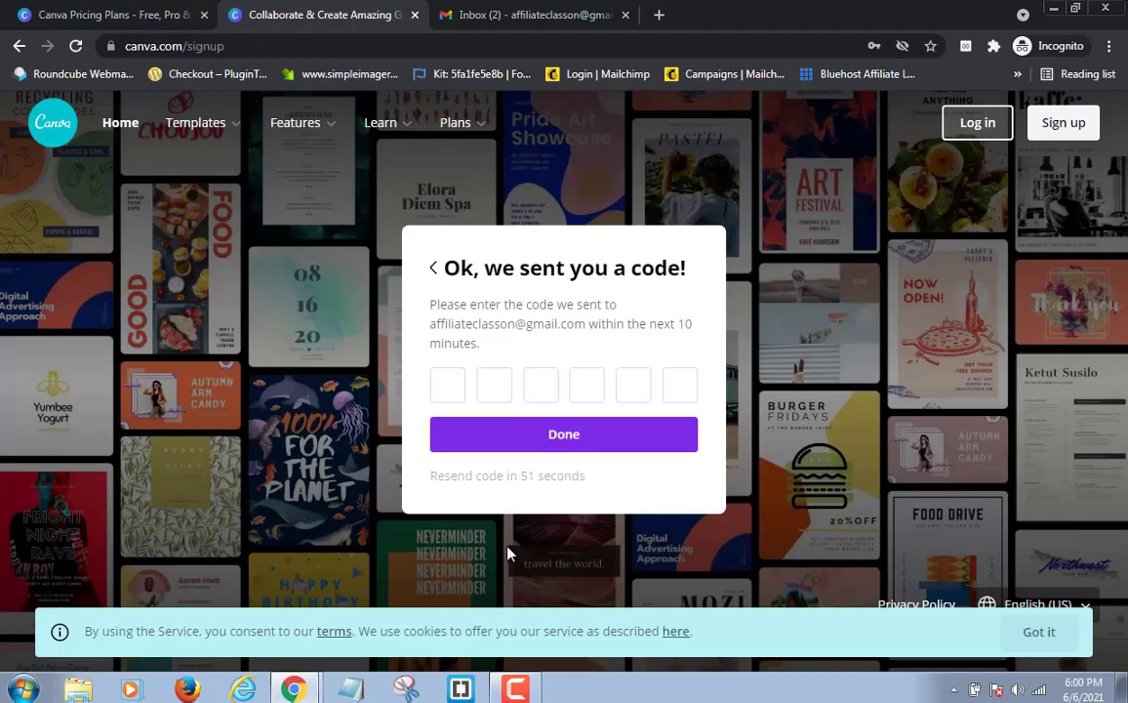
# Step: Submit the emailed verification code and choose Personal as the intended use of the account
pyautogui.click(517, 690)
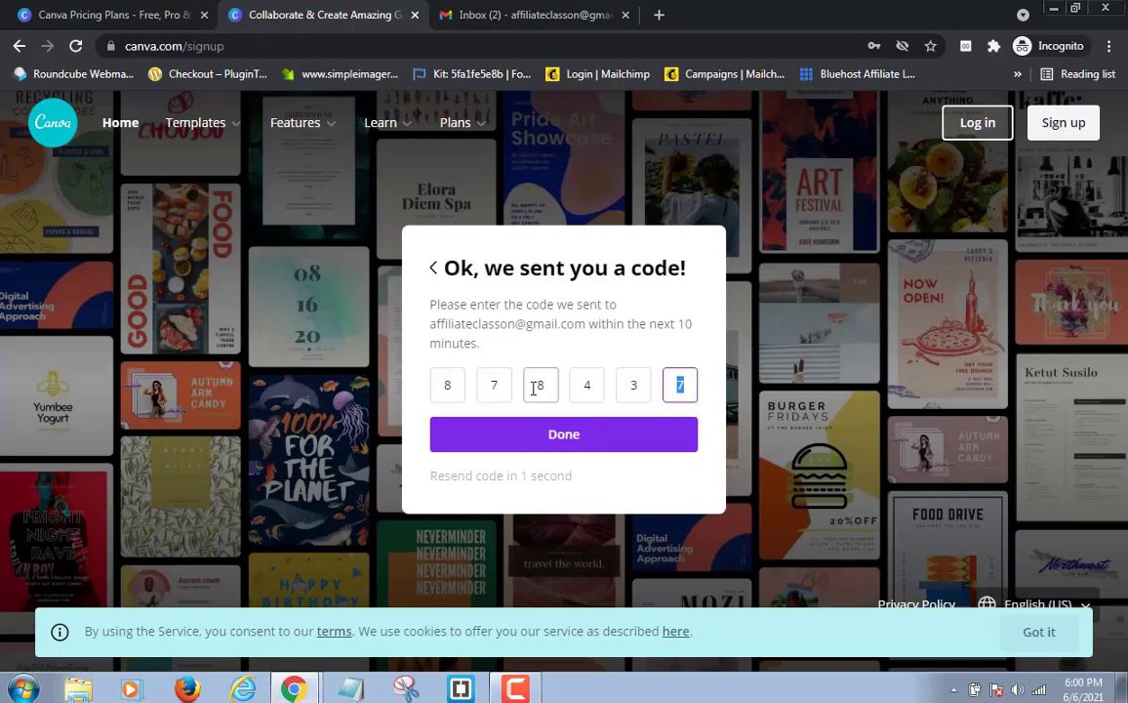
pyautogui.click(552, 441)
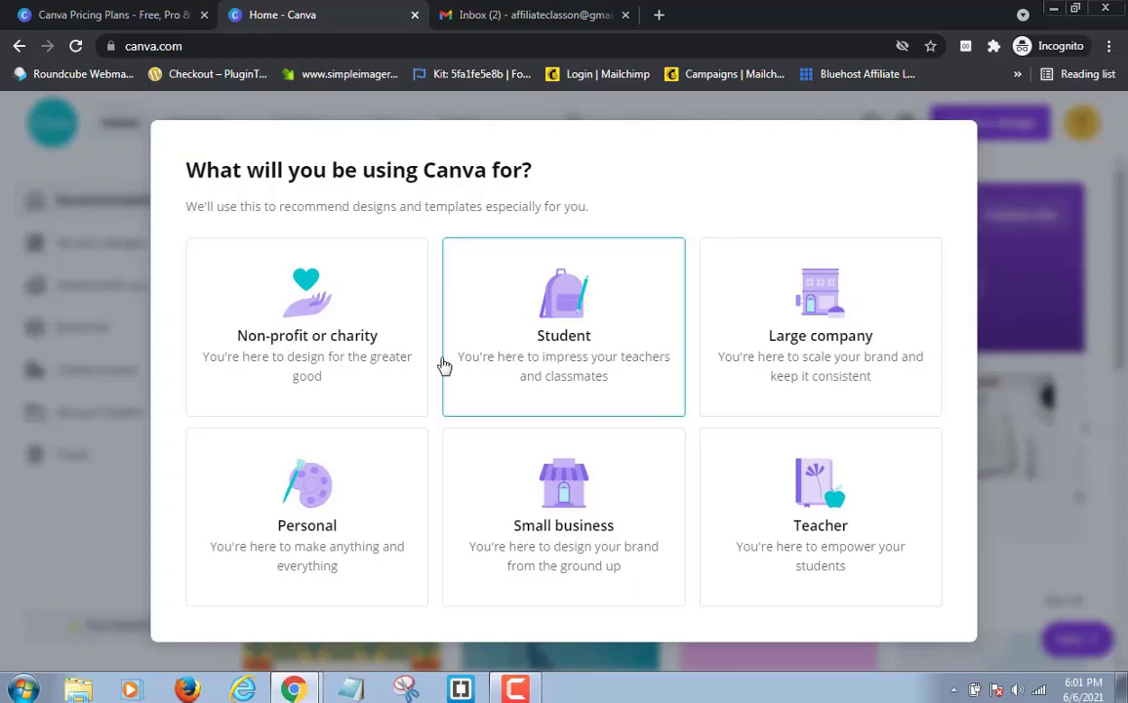
pyautogui.click(308, 528)
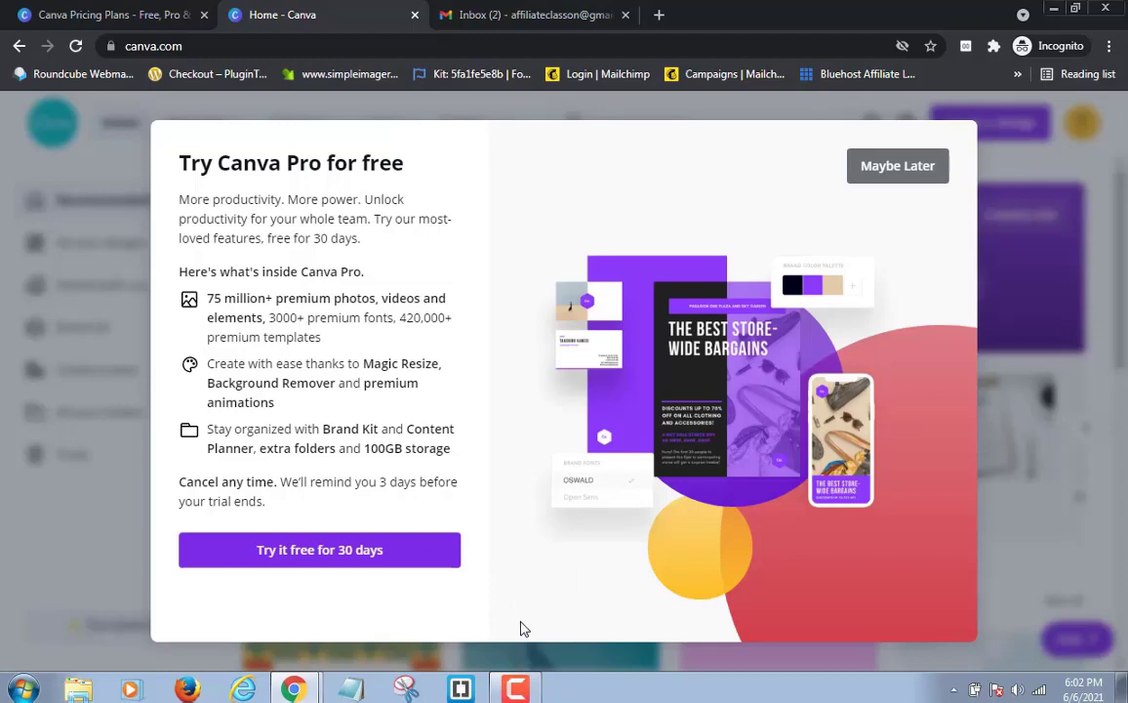
pyautogui.click(520, 690)
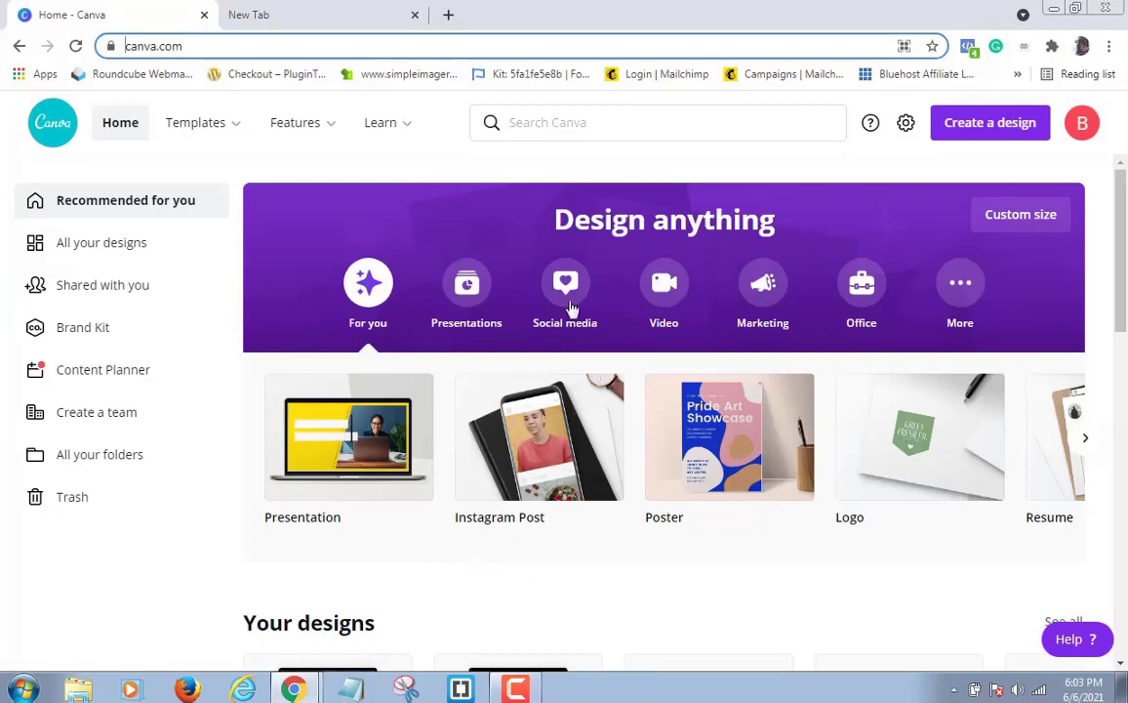
# Step: Create a new blank Logo design and browse the suggested templates
pyautogui.click(983, 133)
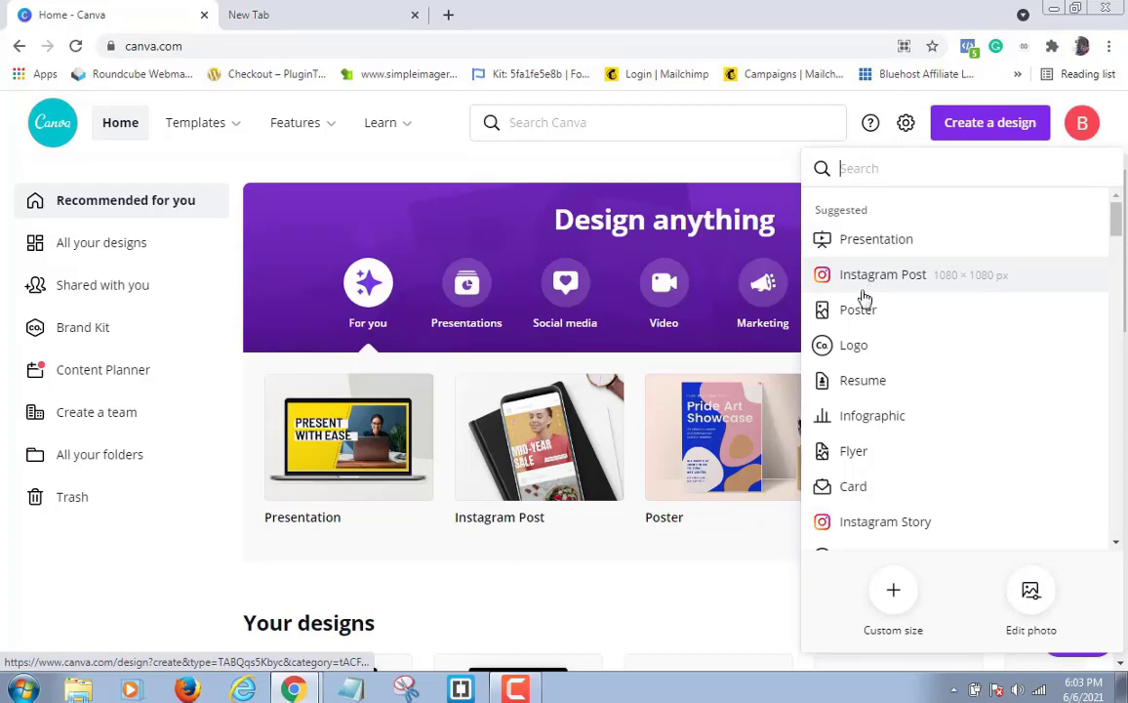
pyautogui.click(863, 357)
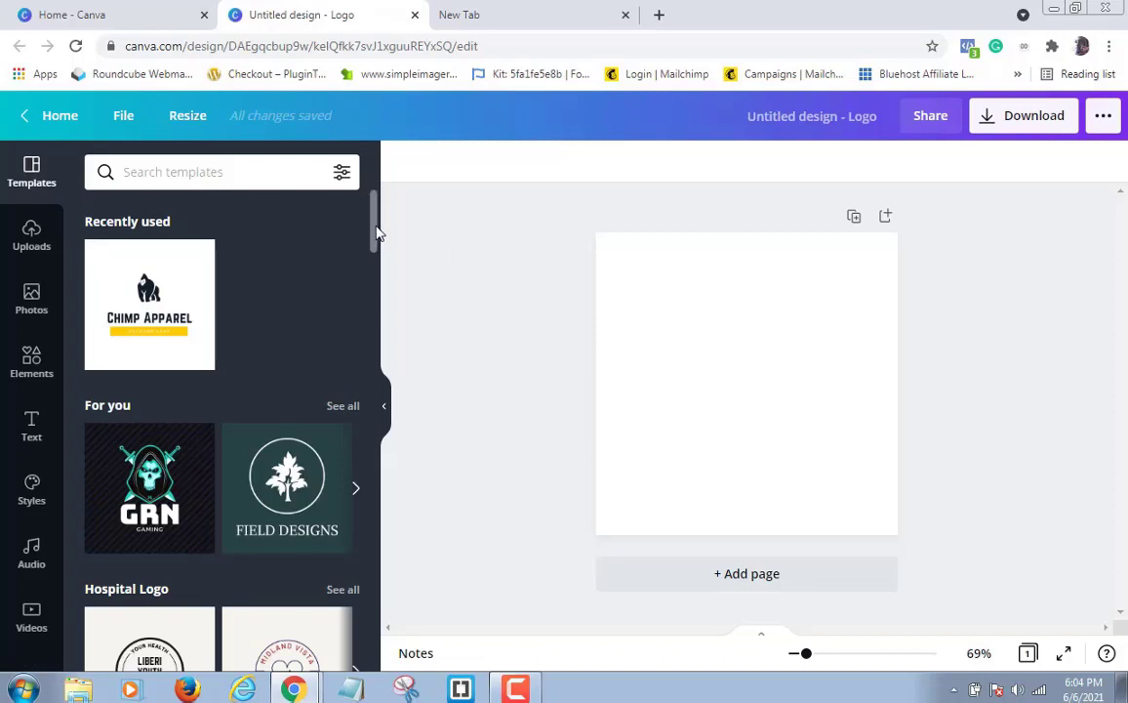
pyautogui.moveTo(379, 231); pyautogui.dragTo(335, 204)
# Step: Search the logo templates for "photography" and apply the free Vintage Camera Photography template
pyautogui.write('ph')
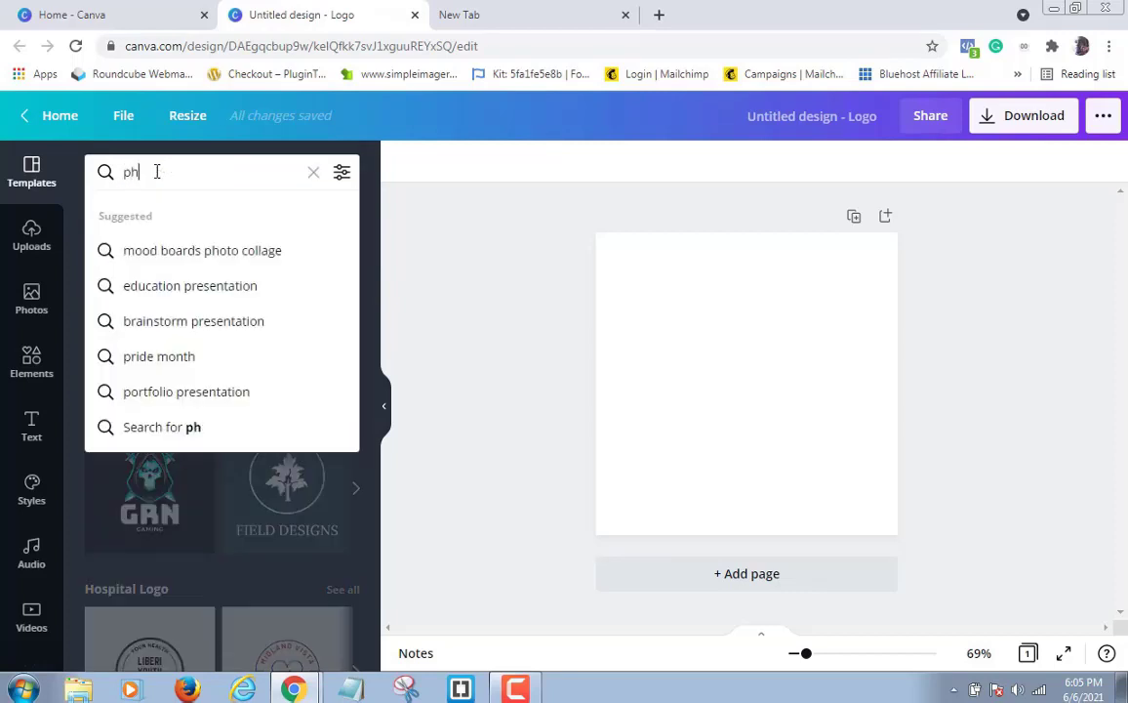
pyautogui.write('otography')
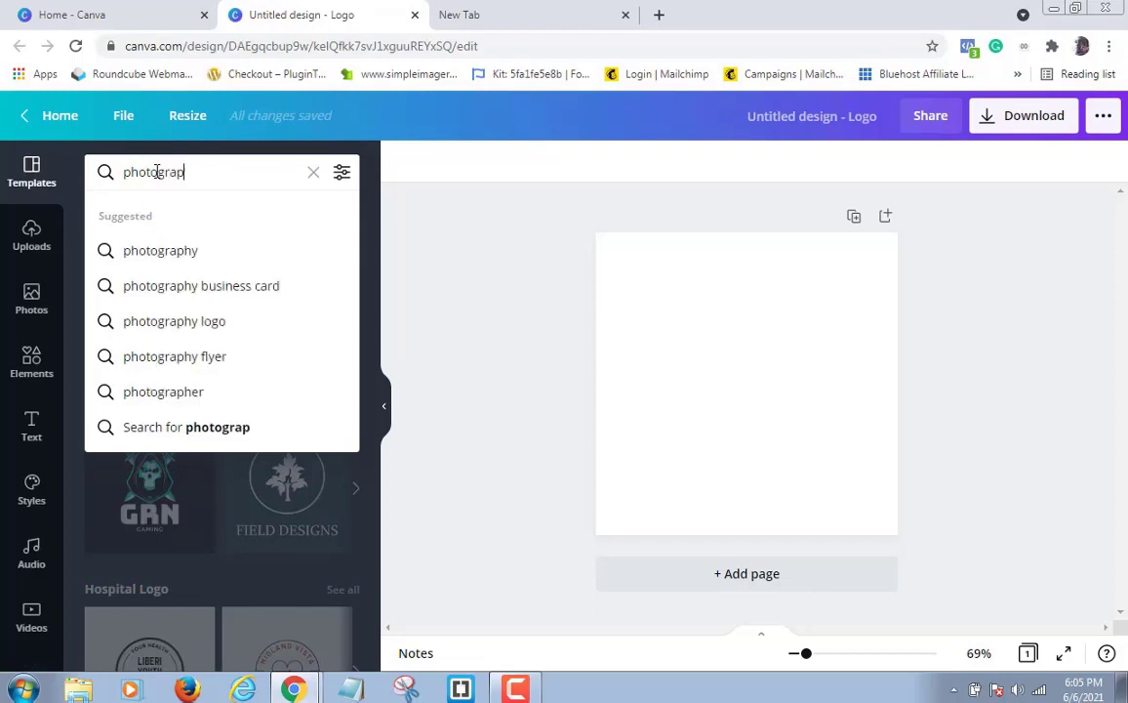
pyautogui.click(162, 255)
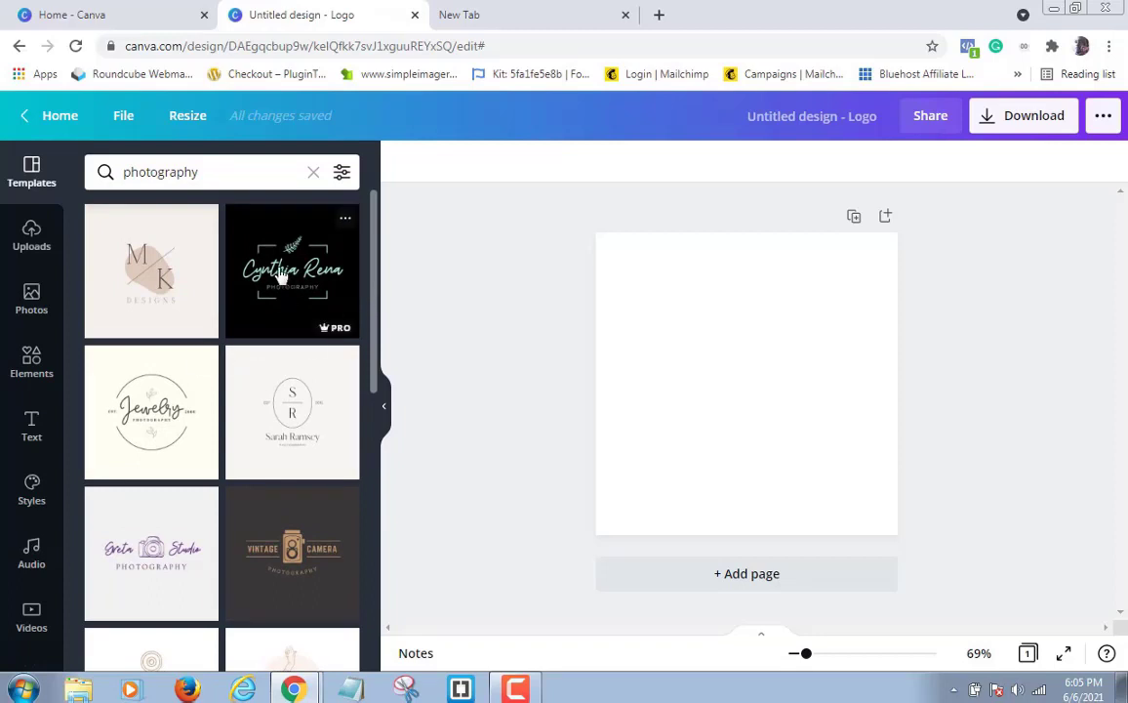
pyautogui.moveTo(378, 290); pyautogui.dragTo(370, 359)
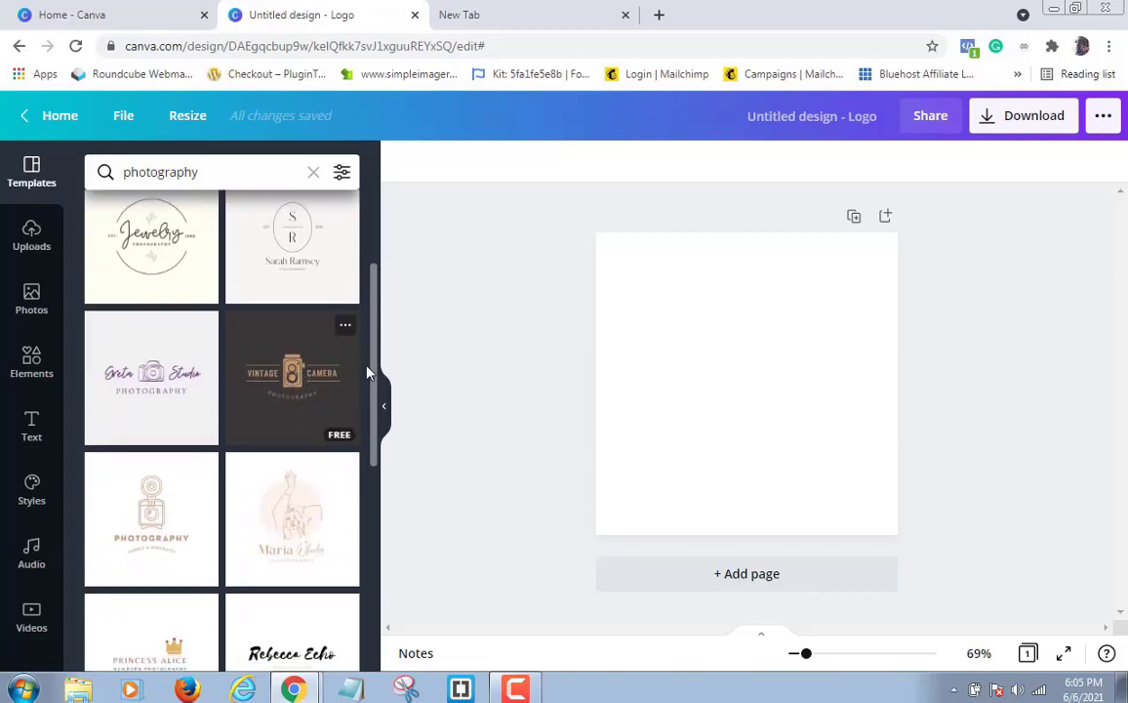
pyautogui.click(315, 376)
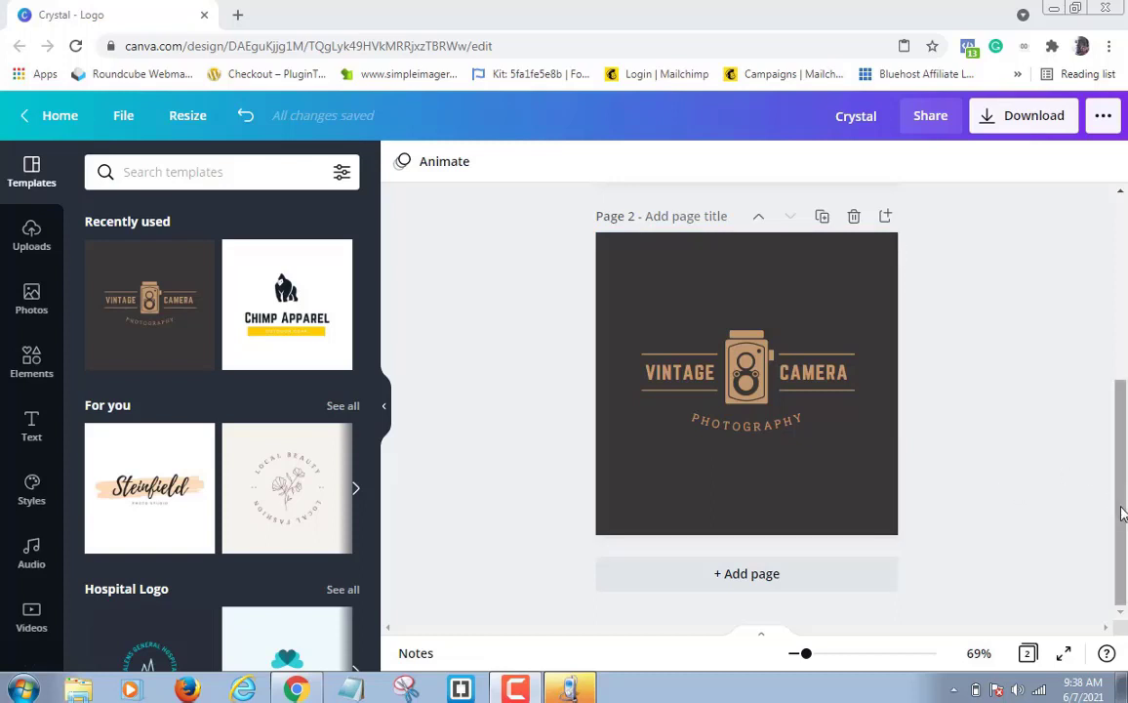
# Step: Compare the Crystal Snaps logo on page 1 with the Vintage Camera template on page 2
pyautogui.moveTo(1122, 512); pyautogui.dragTo(1101, 287)
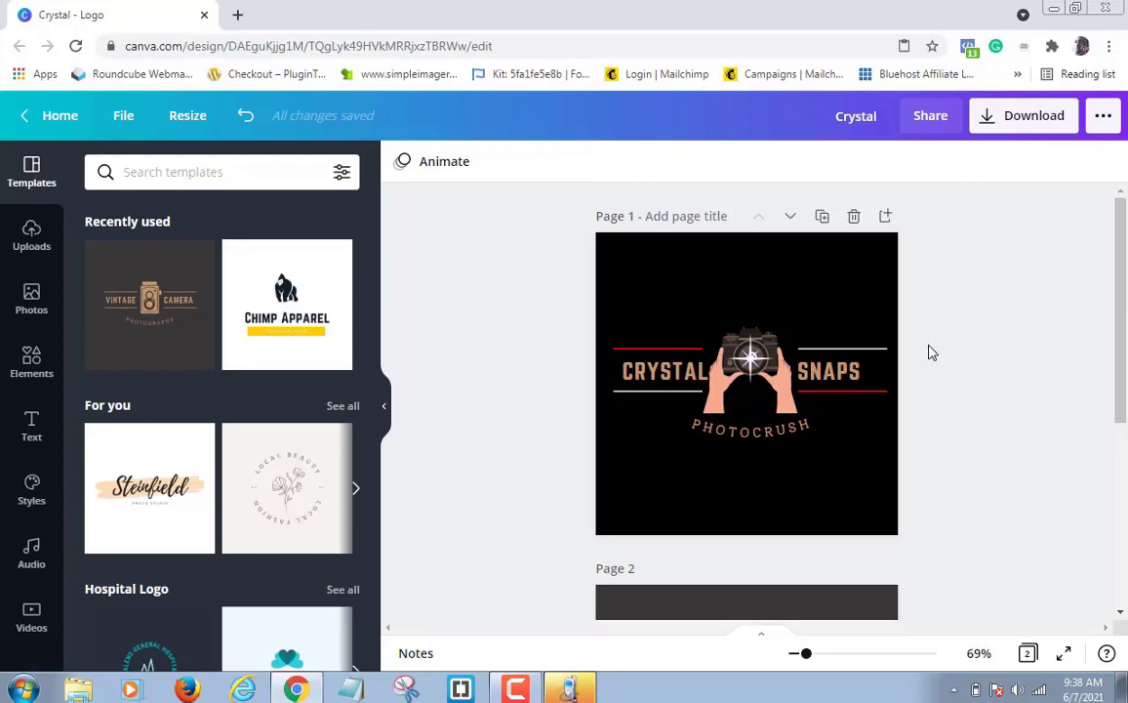
pyautogui.moveTo(1116, 286); pyautogui.dragTo(1120, 529)
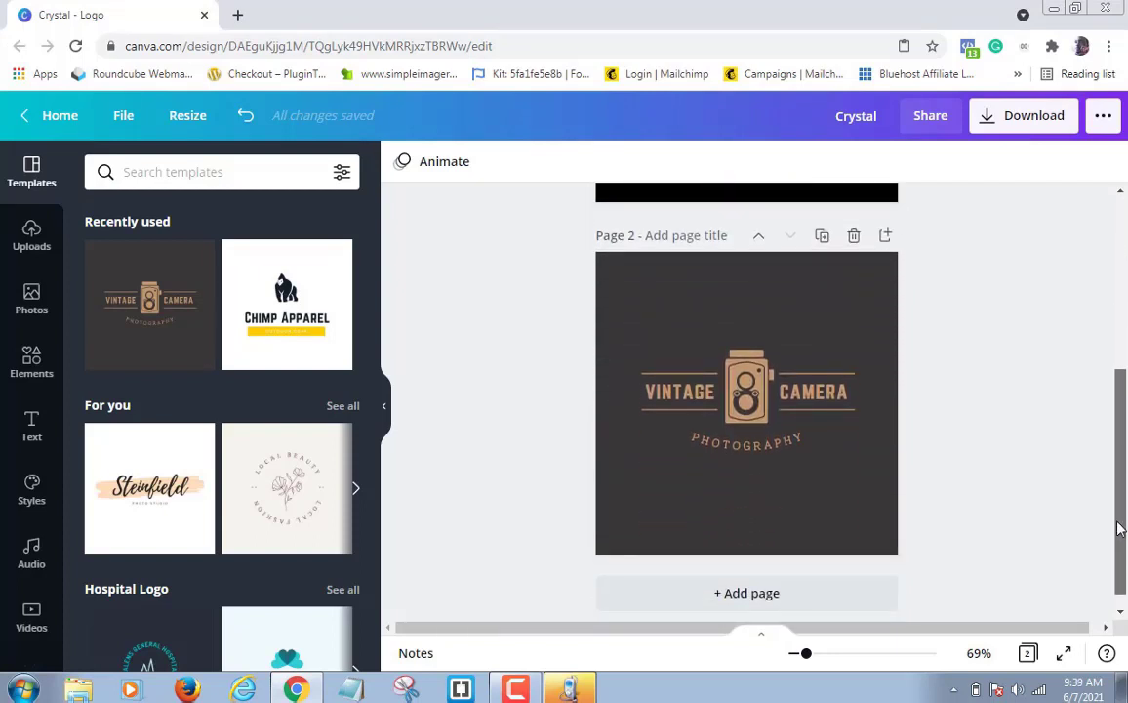
pyautogui.moveTo(1121, 529); pyautogui.dragTo(1099, 328)
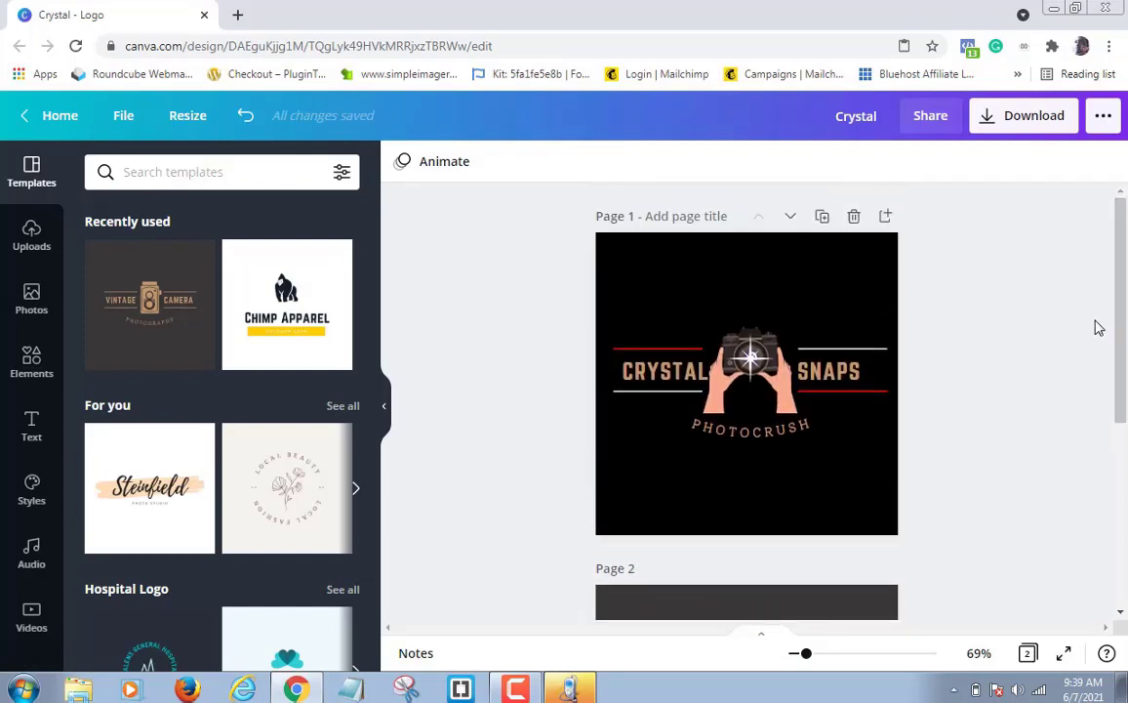
pyautogui.click(511, 690)
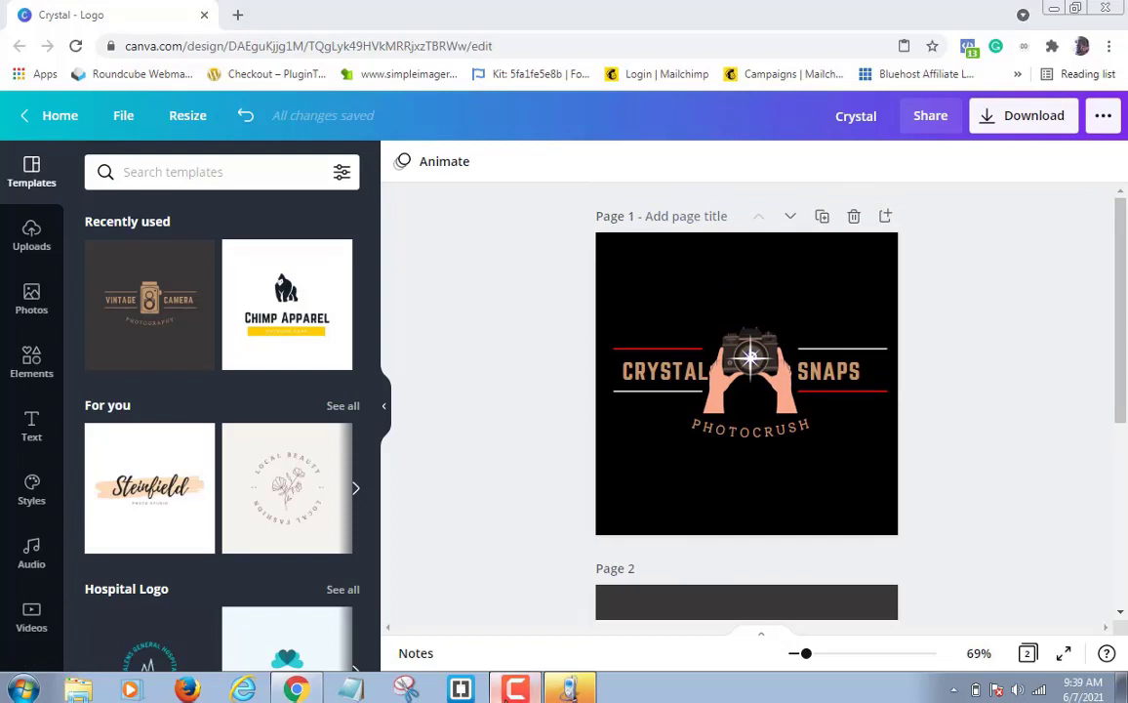
pyautogui.click(1044, 620)
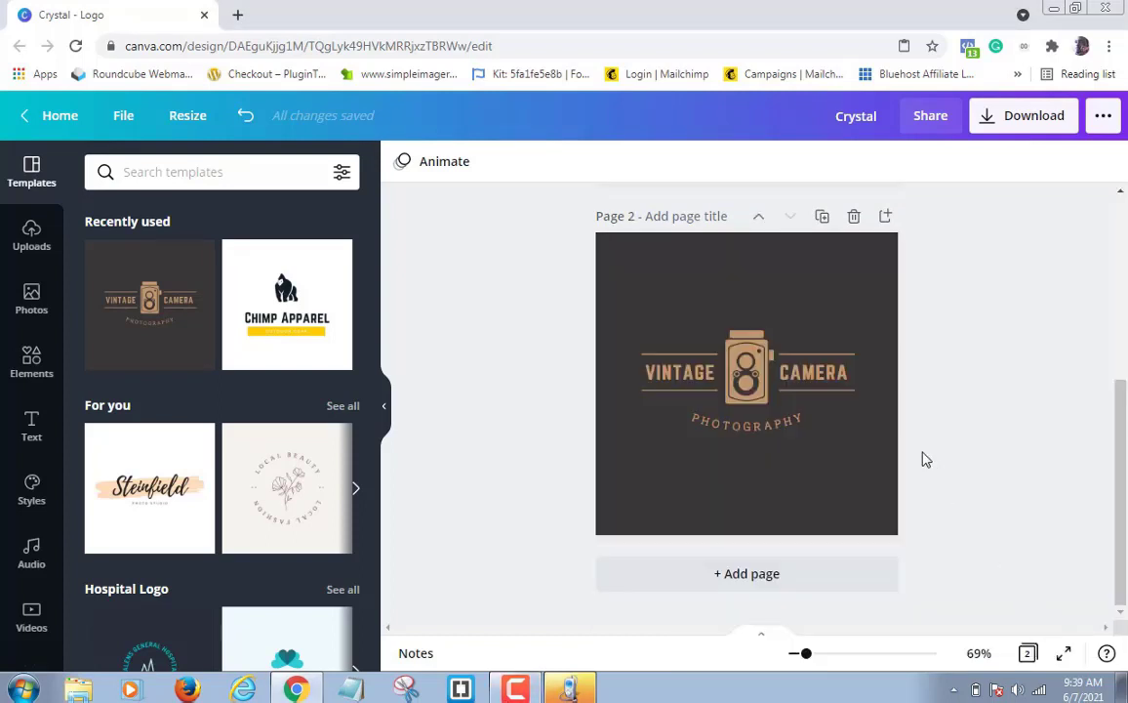
# Step: Recolor the line above the word VINTAGE on page 2 with the red document color
pyautogui.click(676, 359)
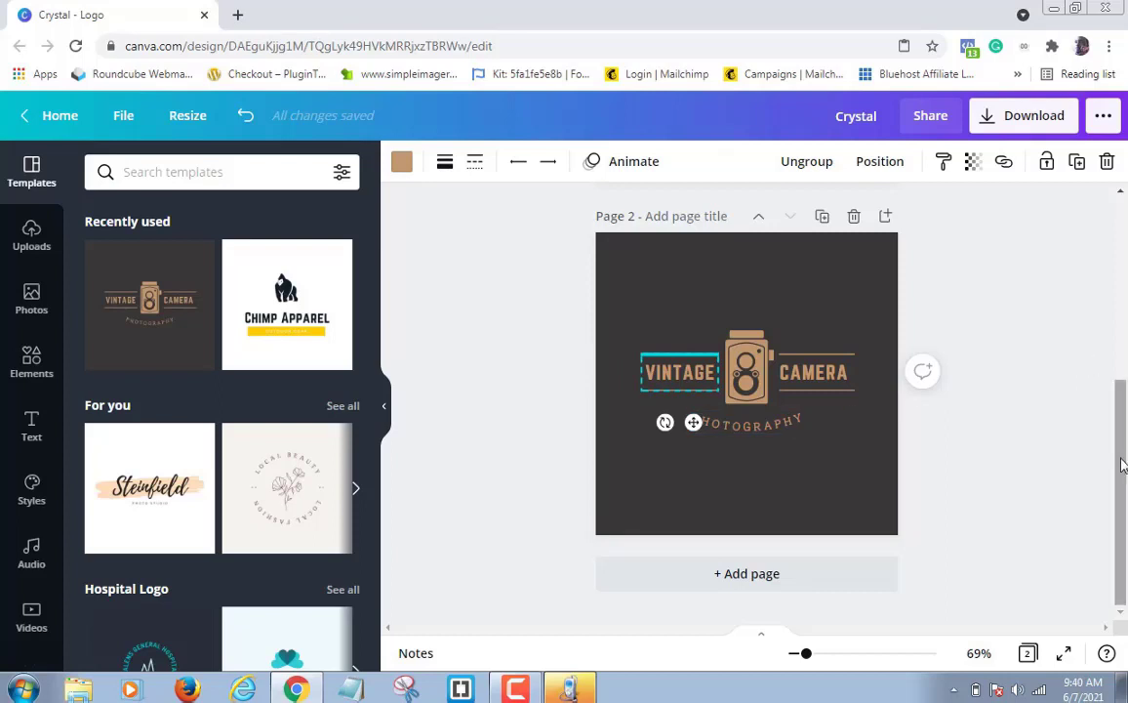
pyautogui.moveTo(1123, 466); pyautogui.dragTo(1117, 334)
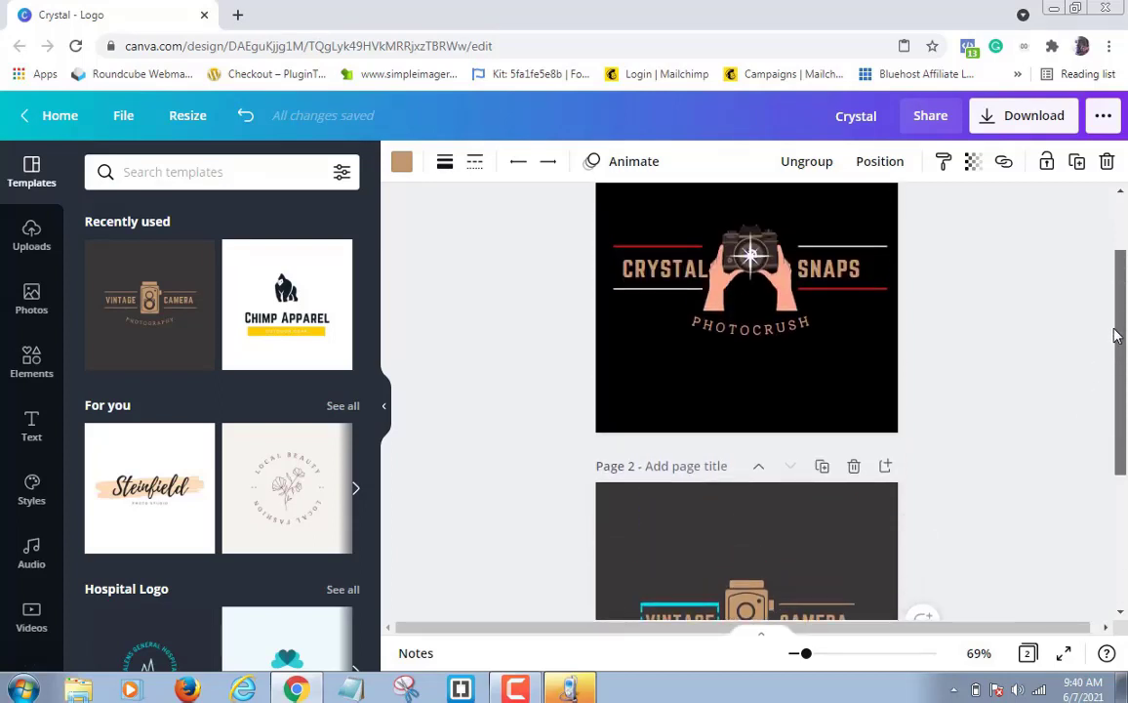
pyautogui.scroll(-3, 1118, 334)
pyautogui.click(625, 300)
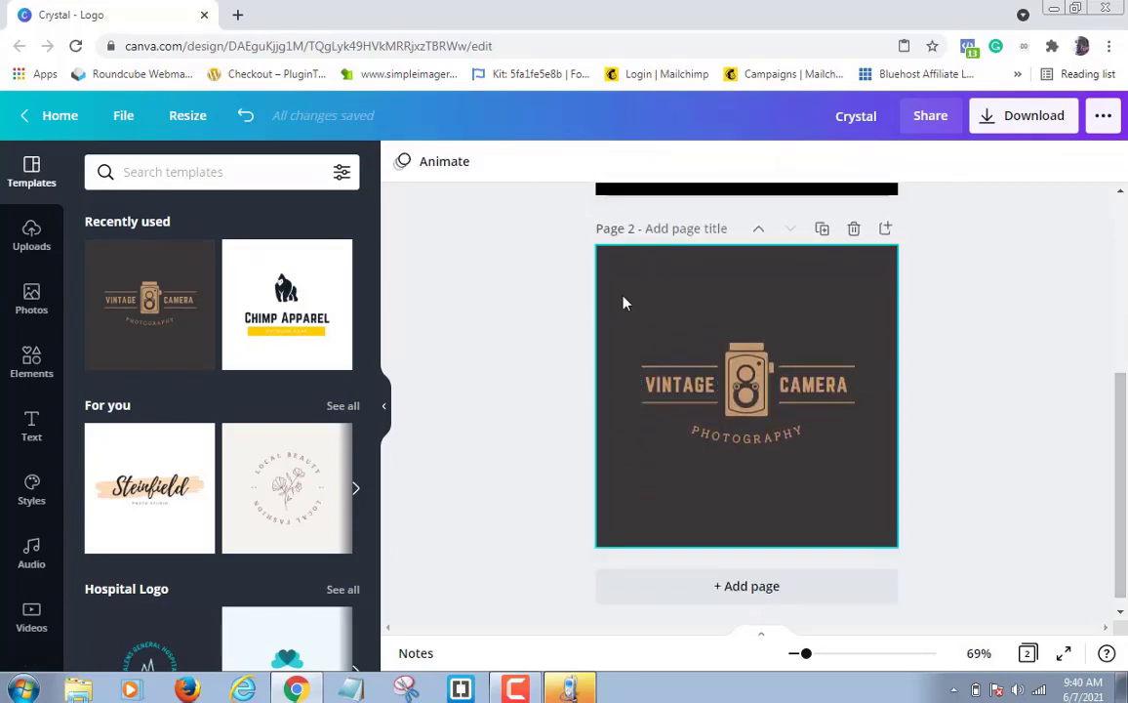
pyautogui.click(660, 378)
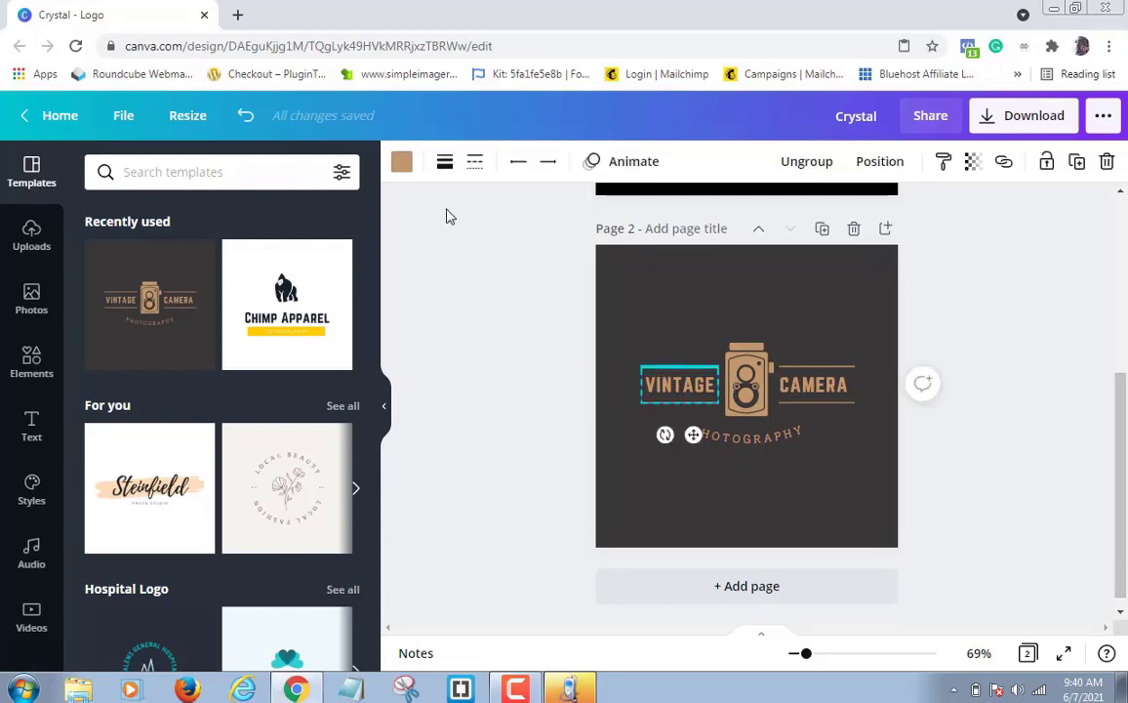
pyautogui.click(401, 161)
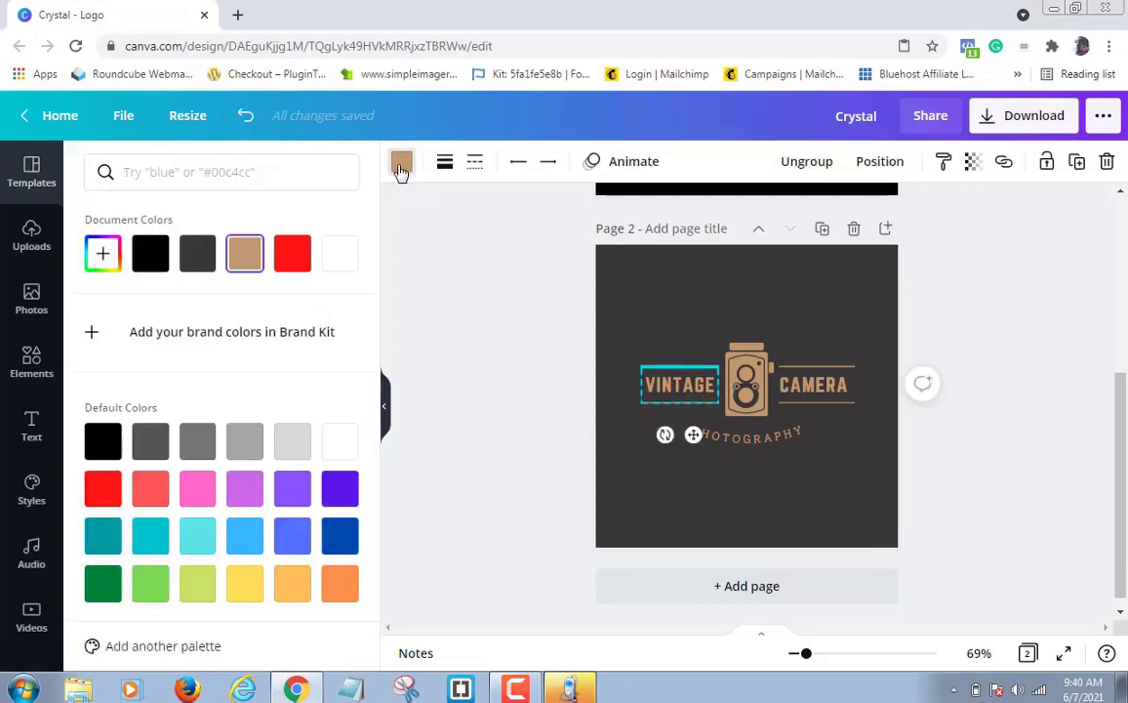
pyautogui.click(294, 256)
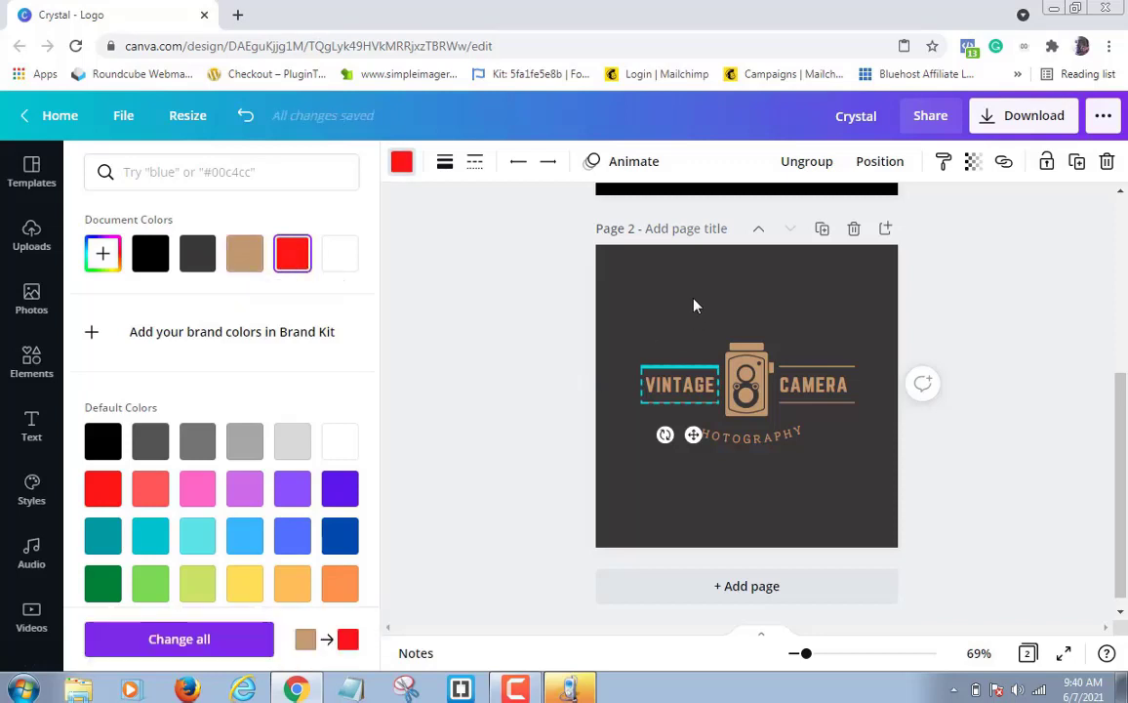
pyautogui.click(695, 305)
pyautogui.click(742, 319)
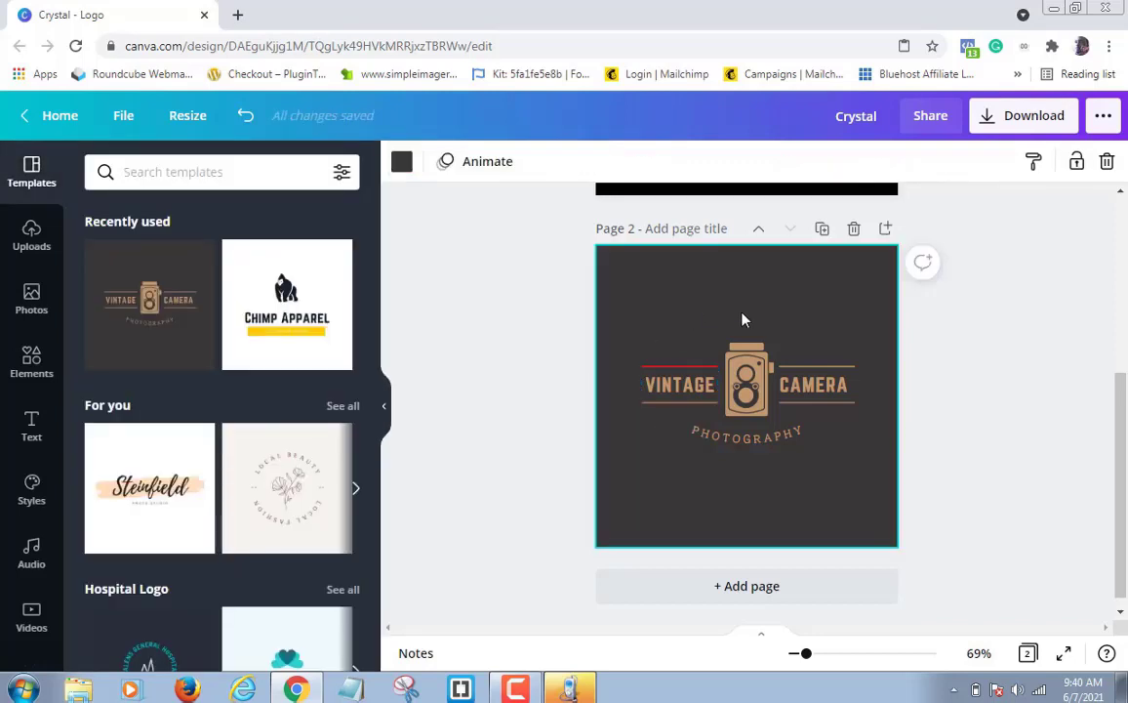
# Step: Recolor the line below the word VINTAGE on page 2 white
pyautogui.click(665, 409)
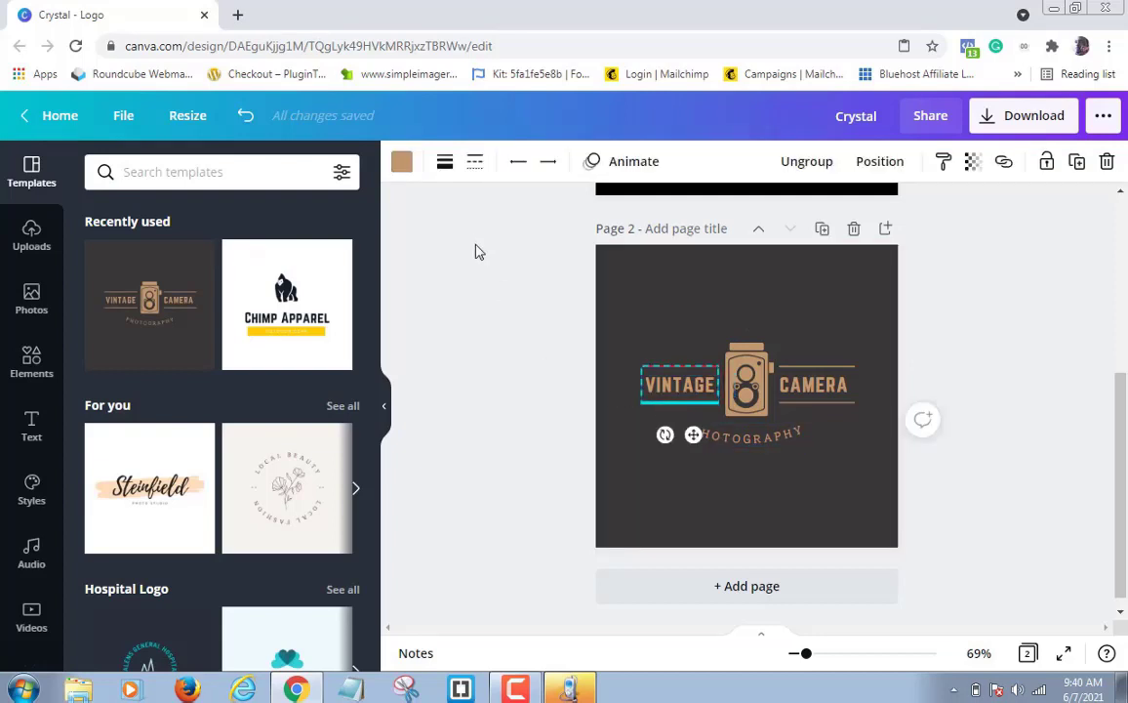
pyautogui.click(400, 162)
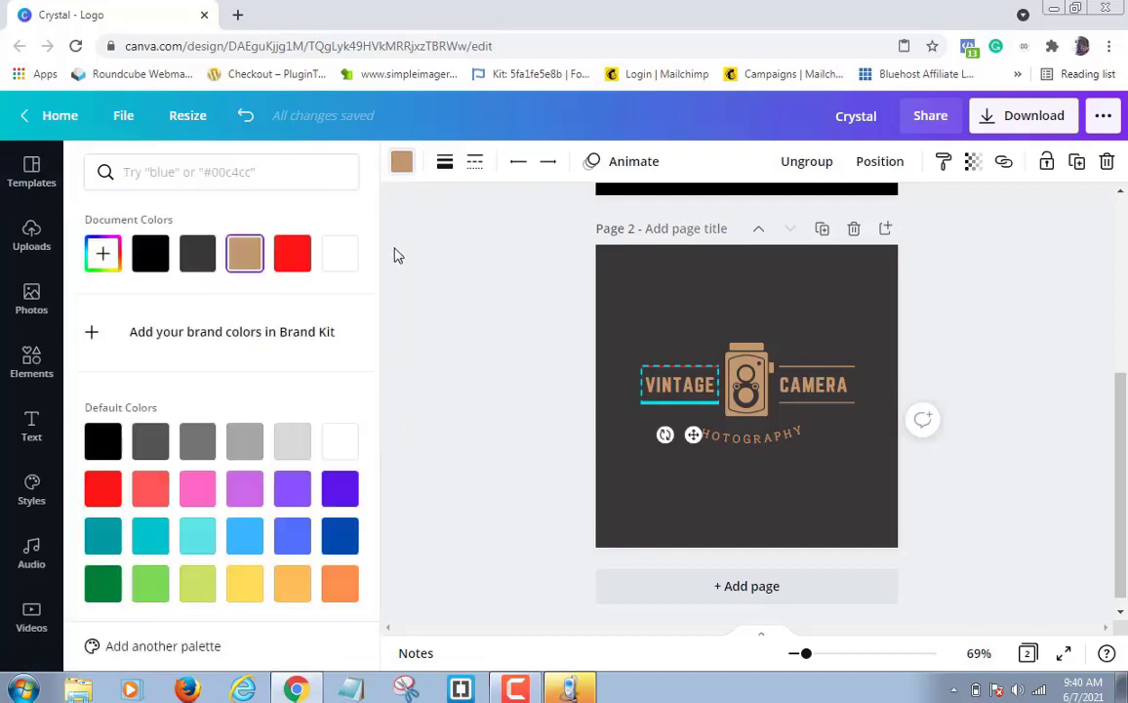
pyautogui.click(339, 253)
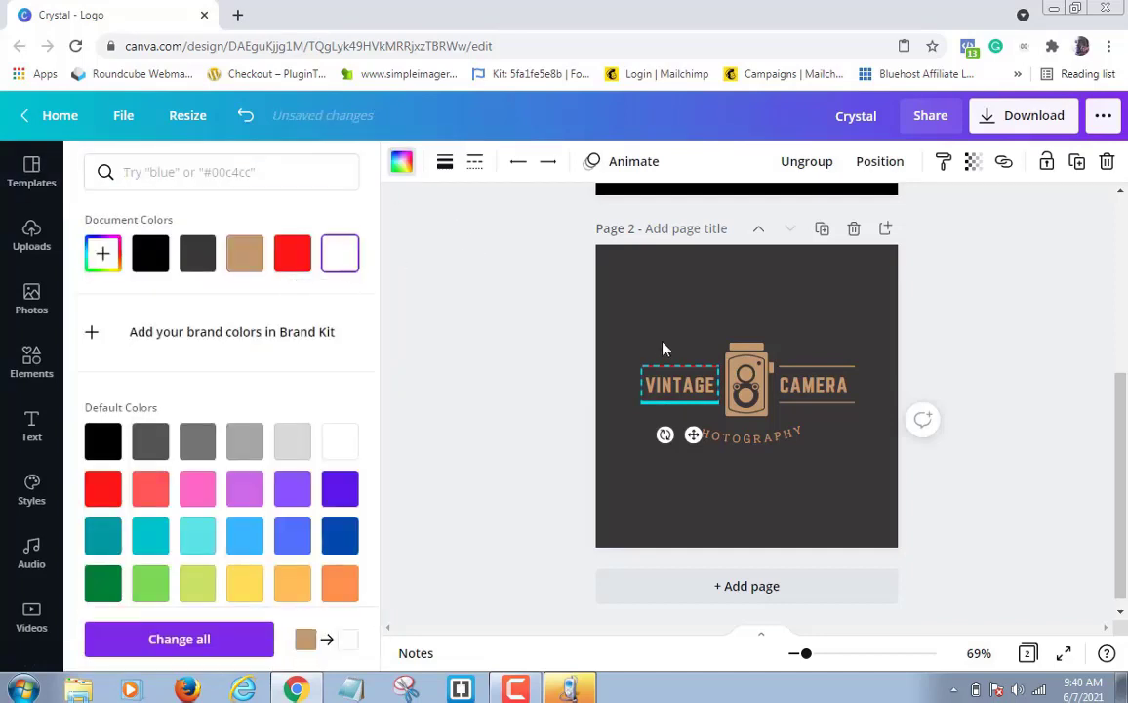
pyautogui.press('Escape')
pyautogui.click(693, 329)
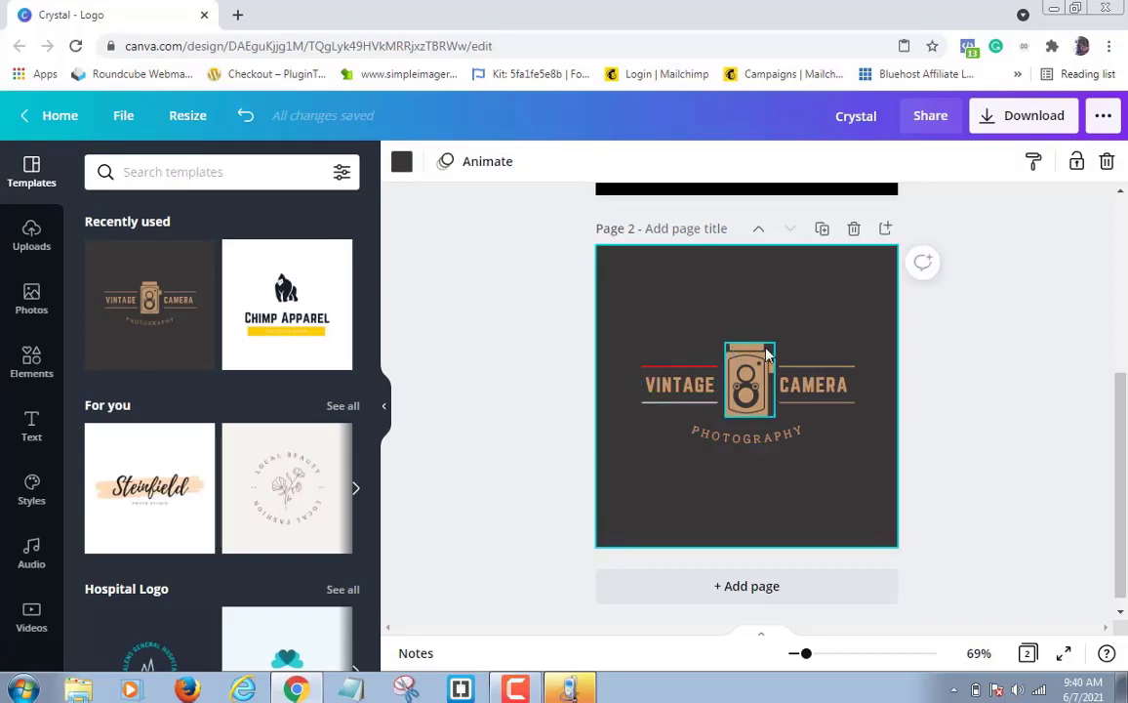
# Step: Recolor the line above the word CAMERA on page 2 white
pyautogui.click(806, 377)
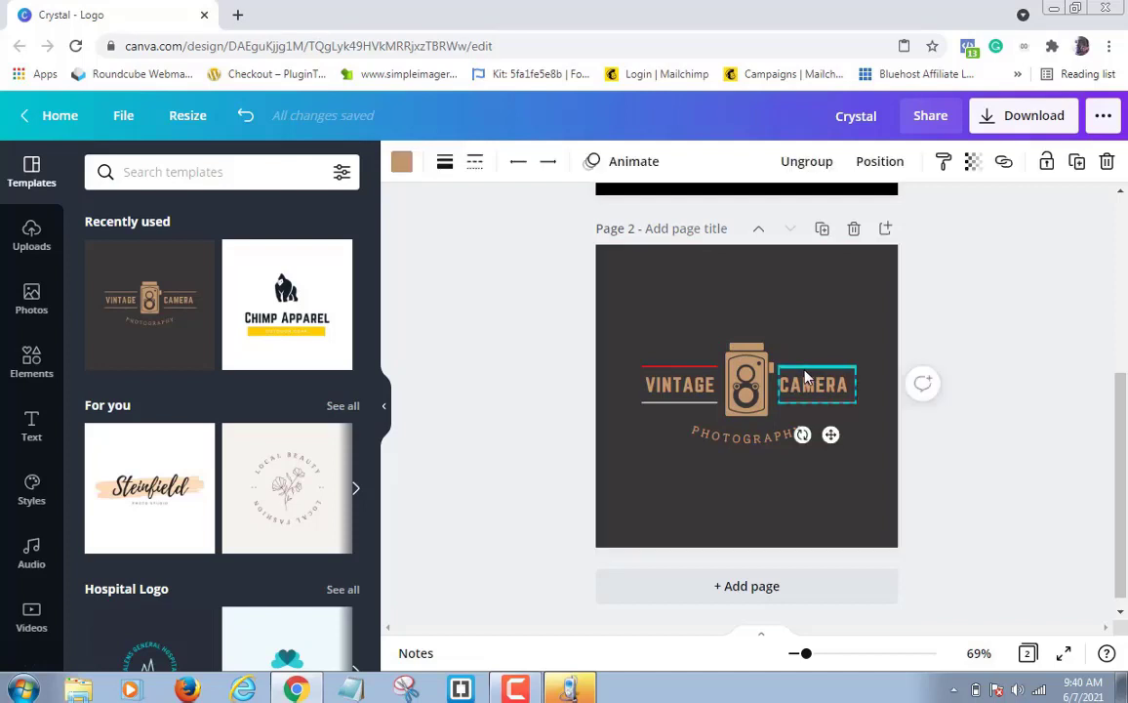
pyautogui.click(401, 163)
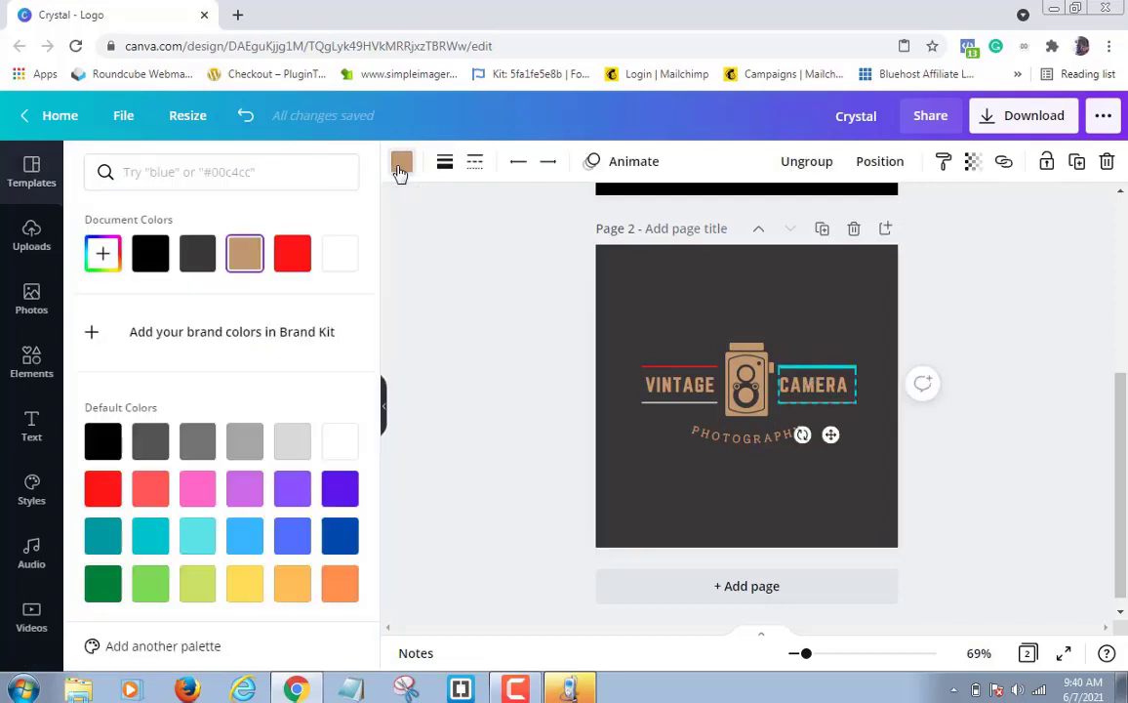
pyautogui.click(340, 254)
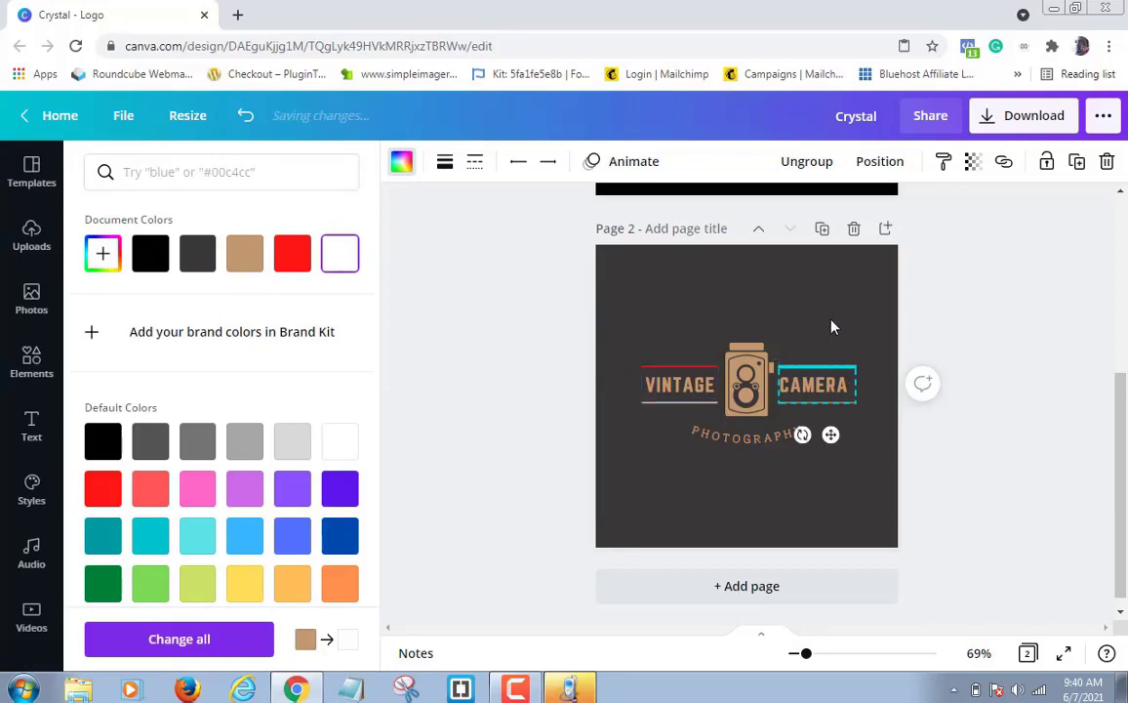
# Step: Recolor the line below the word CAMERA on page 2 with the red document color
pyautogui.click(831, 378)
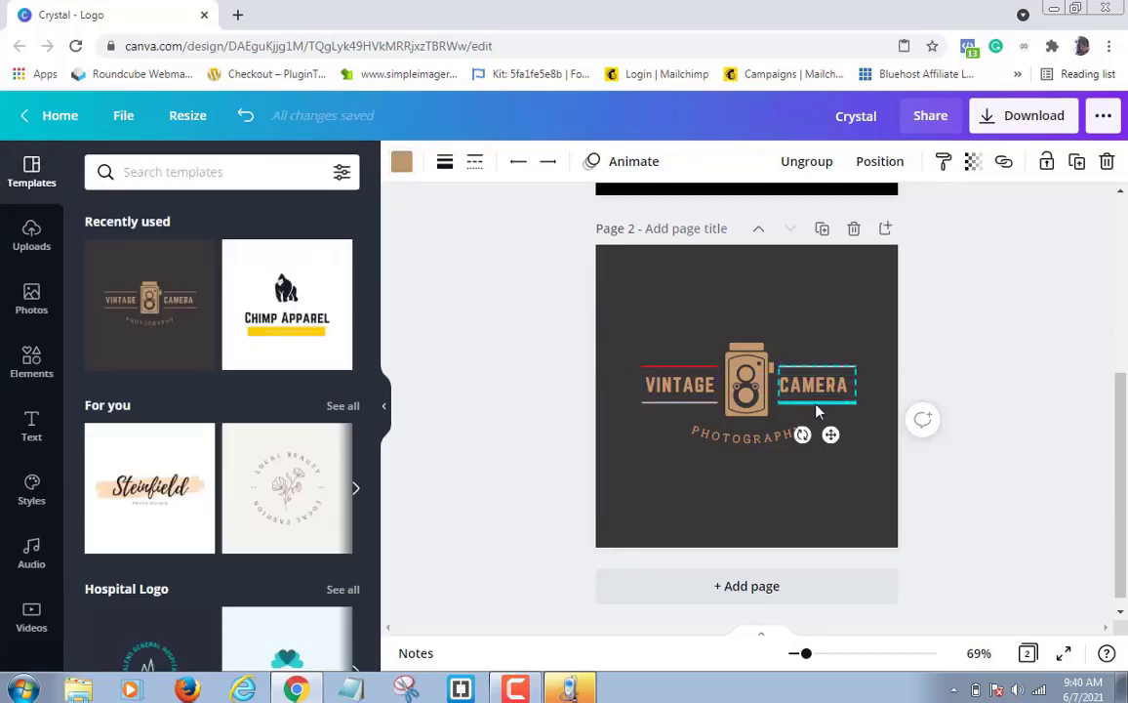
pyautogui.click(402, 162)
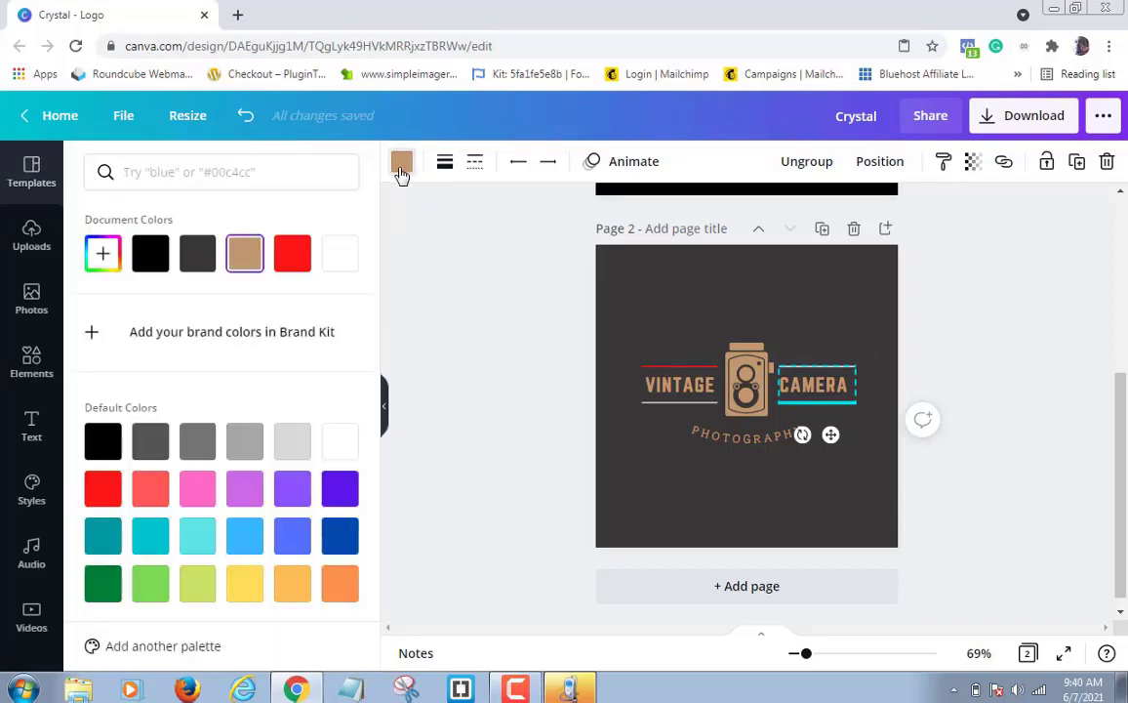
pyautogui.click(294, 265)
pyautogui.press('Escape')
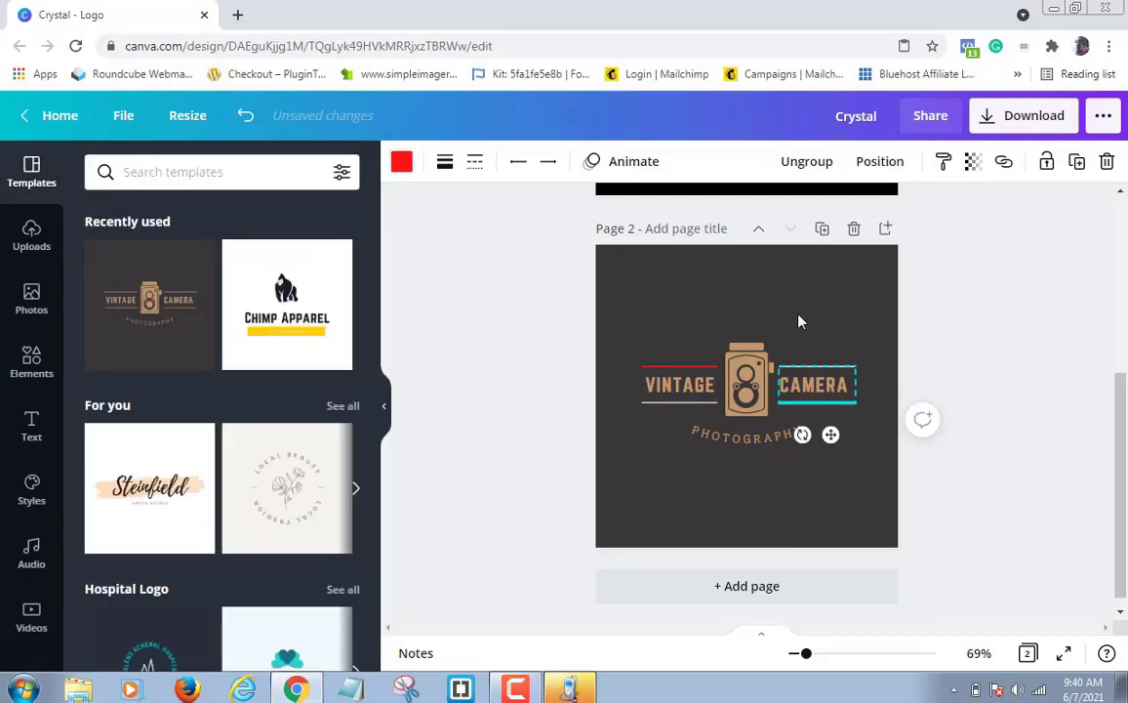
pyautogui.click(798, 322)
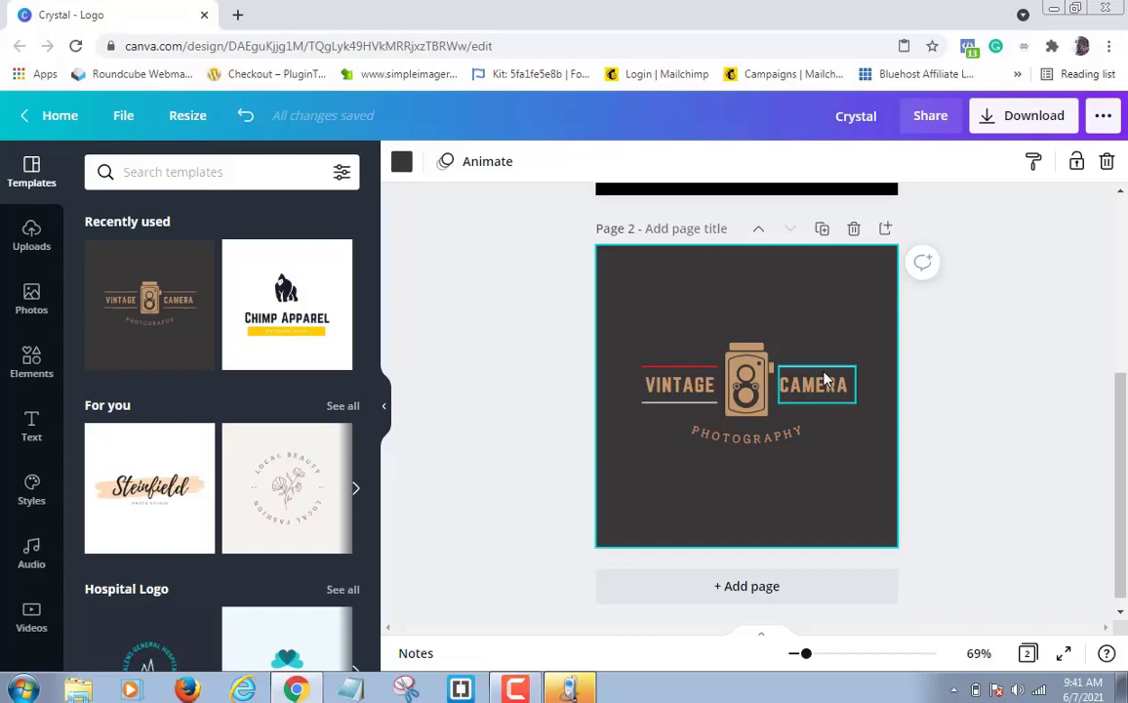
# Step: Replace the word VINTAGE on page 2 with CRYSTAL
pyautogui.click(687, 389)
pyautogui.click(687, 388)
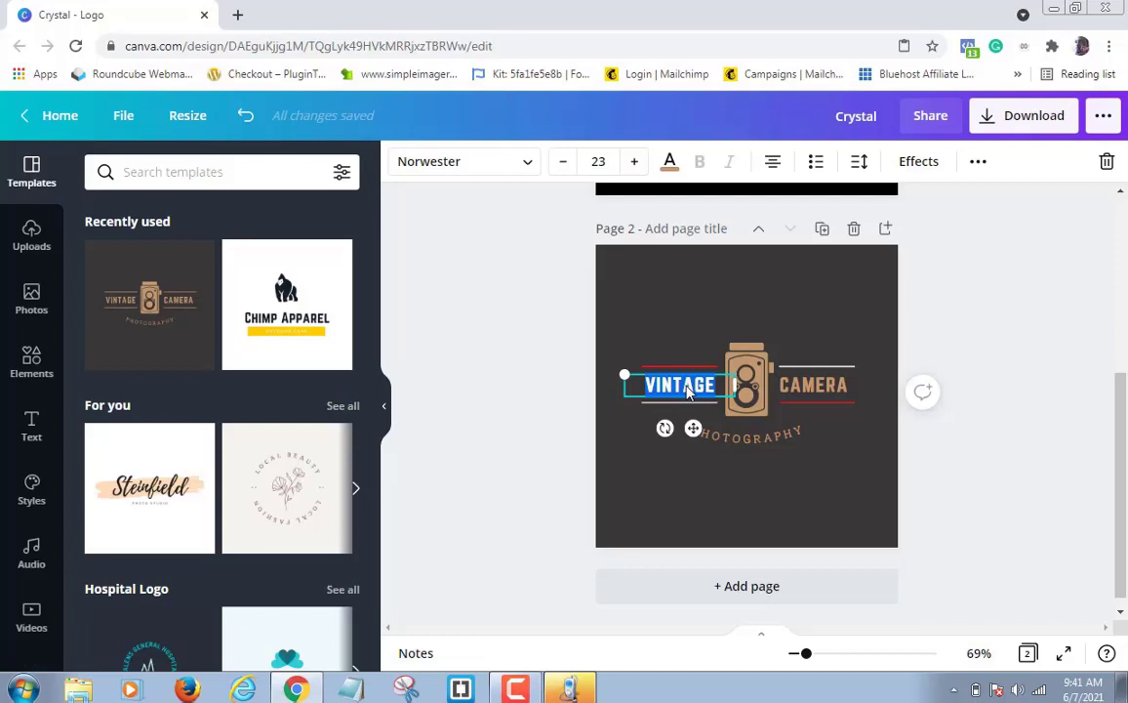
pyautogui.write('CRYSTAL')
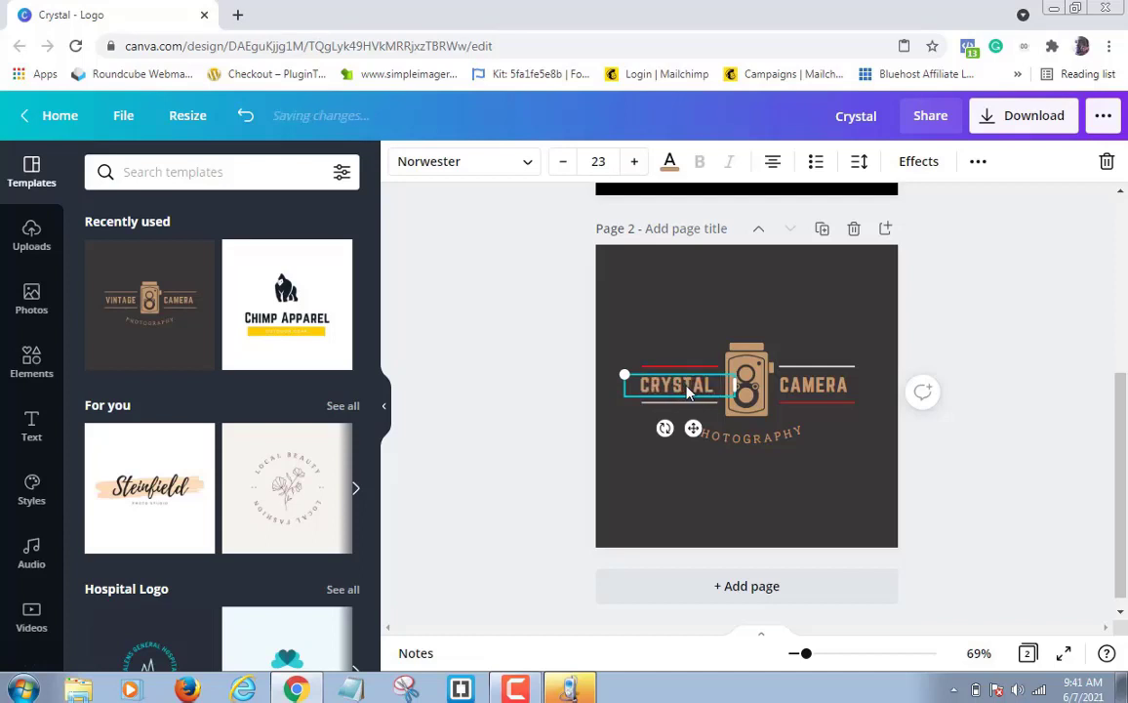
# Step: Replace the word CAMERA on page 2 with SNAPS
pyautogui.click(836, 392)
pyautogui.doubleClick(837, 393)
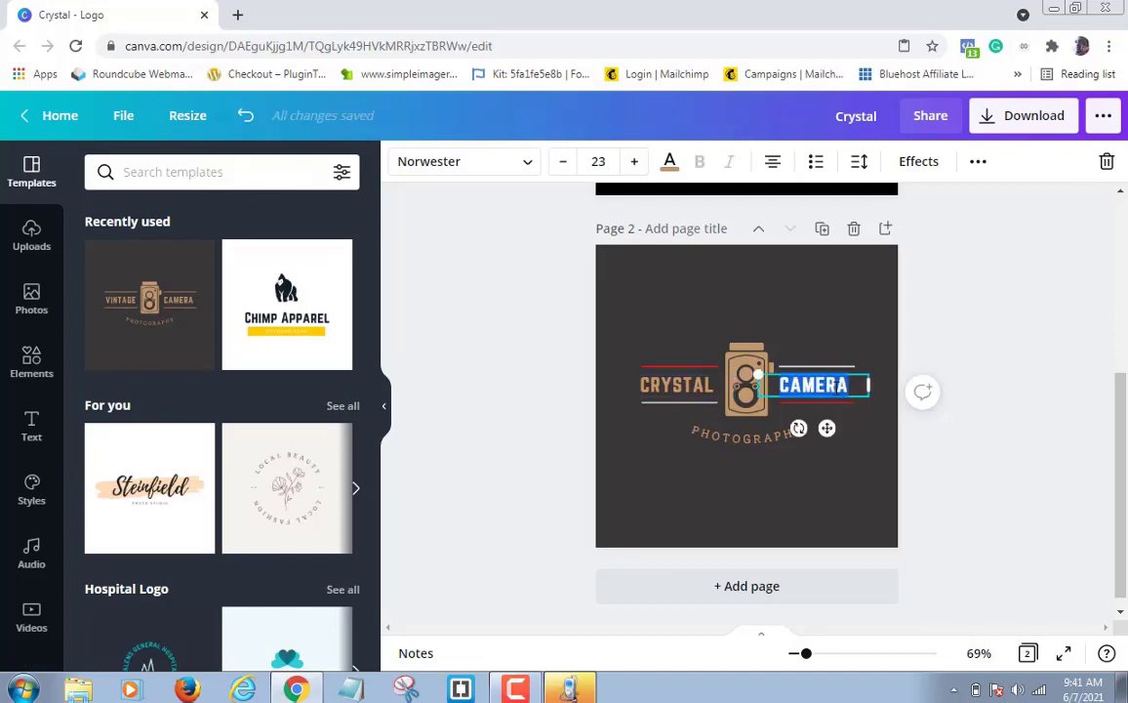
pyautogui.write('SNAP')
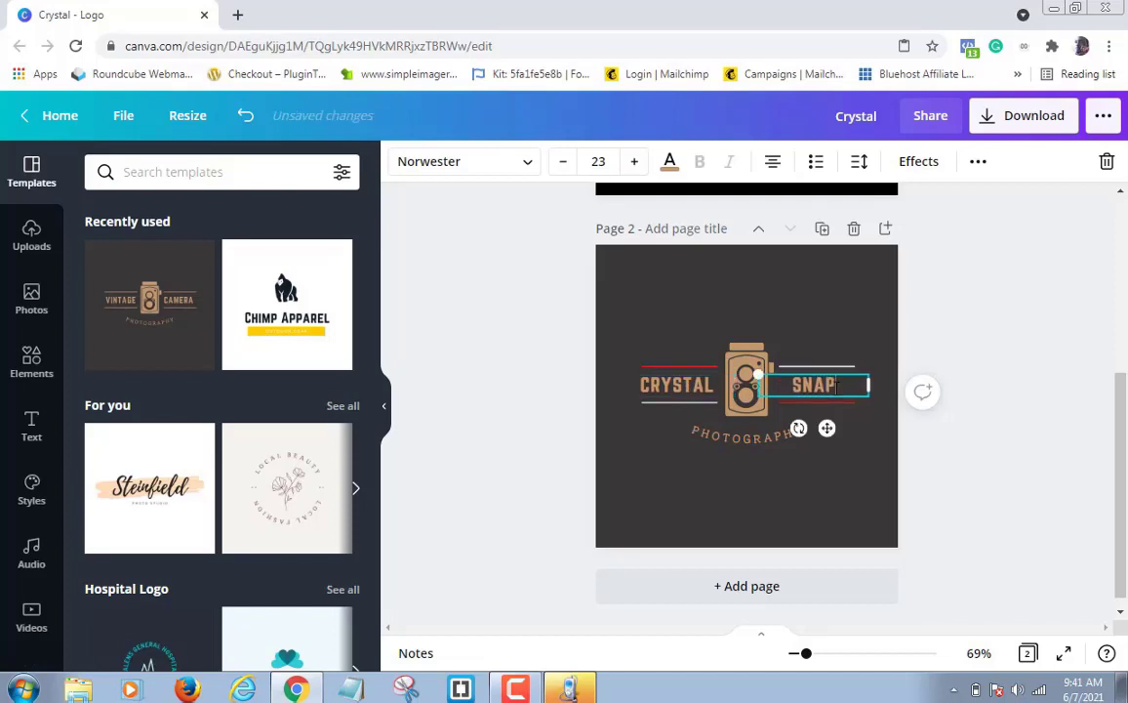
pyautogui.write('S')
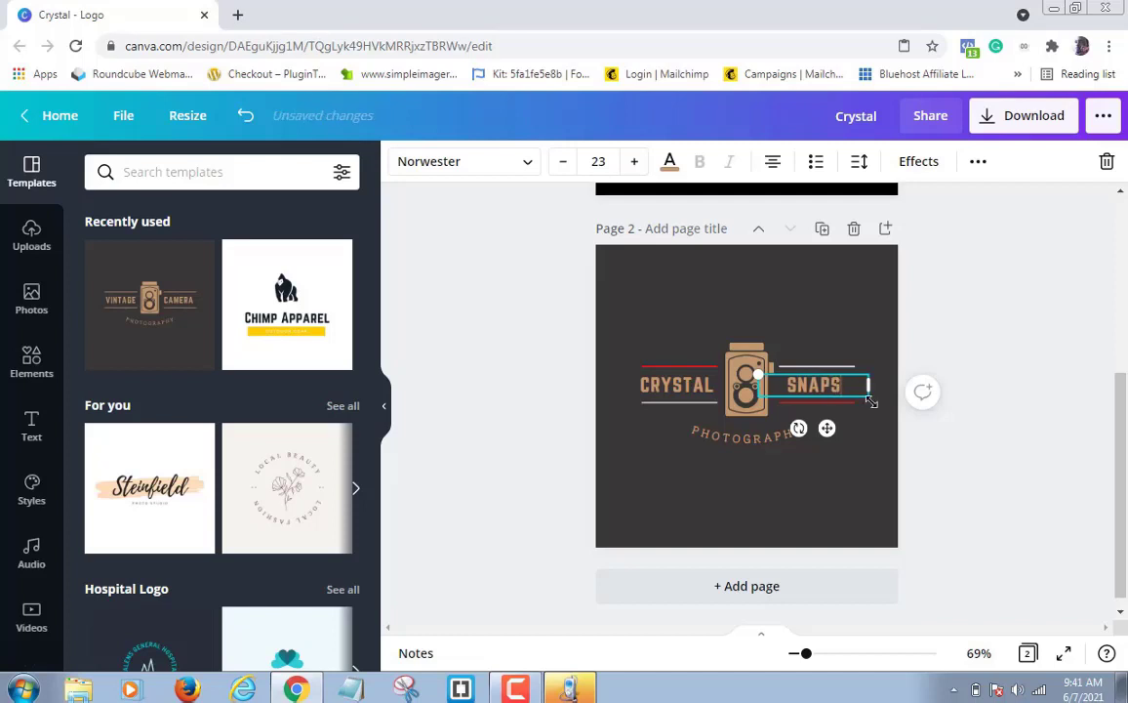
pyautogui.click(864, 482)
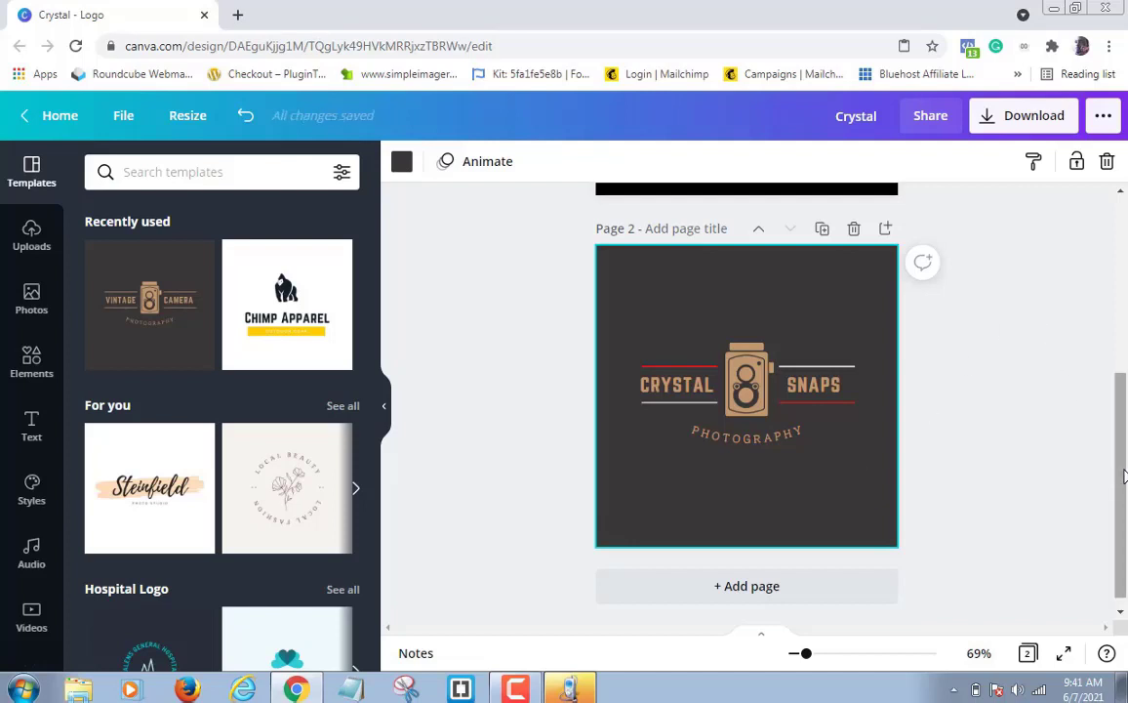
# Step: Change the page 2 background to the black document color
pyautogui.moveTo(1123, 475)
pyautogui.mouseDown()
pyautogui.moveTo(1095, 320)
pyautogui.moveTo(1125, 460)
pyautogui.mouseUp()
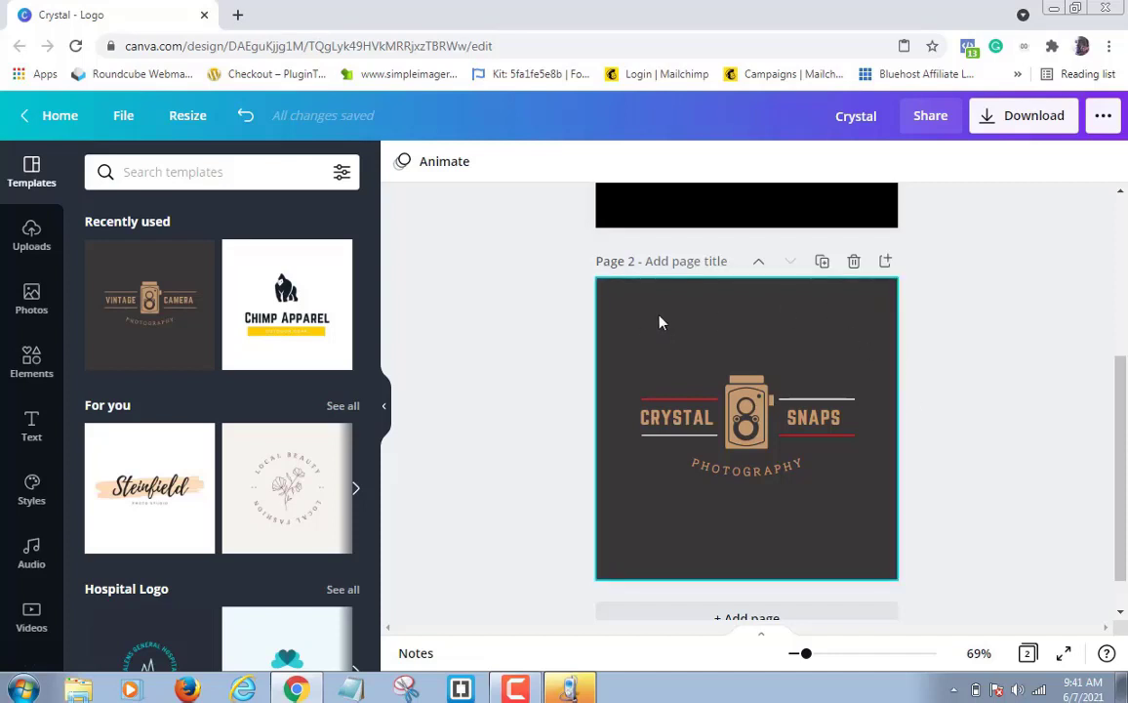
pyautogui.click(623, 310)
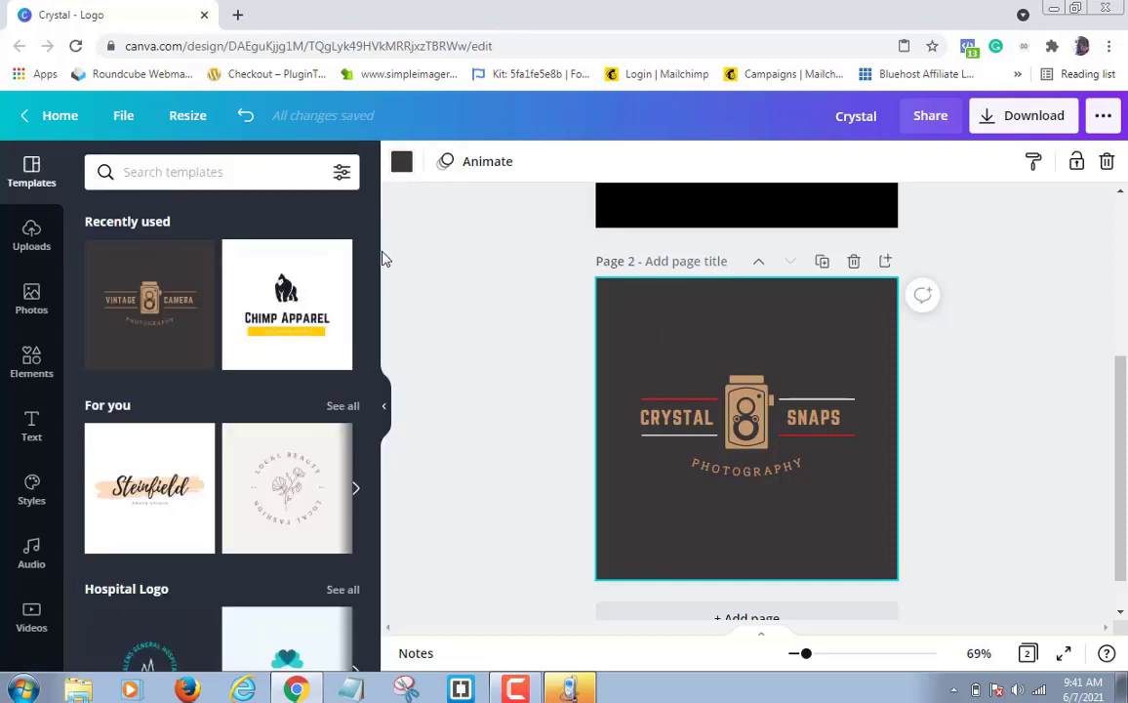
pyautogui.click(398, 166)
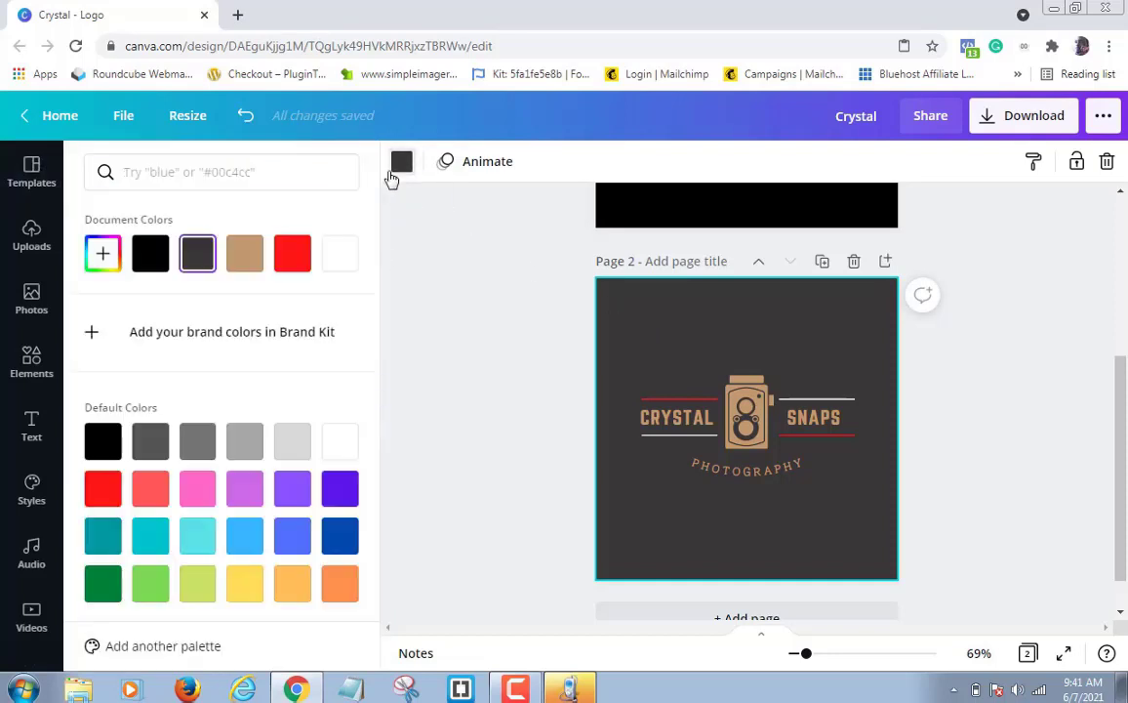
pyautogui.click(150, 259)
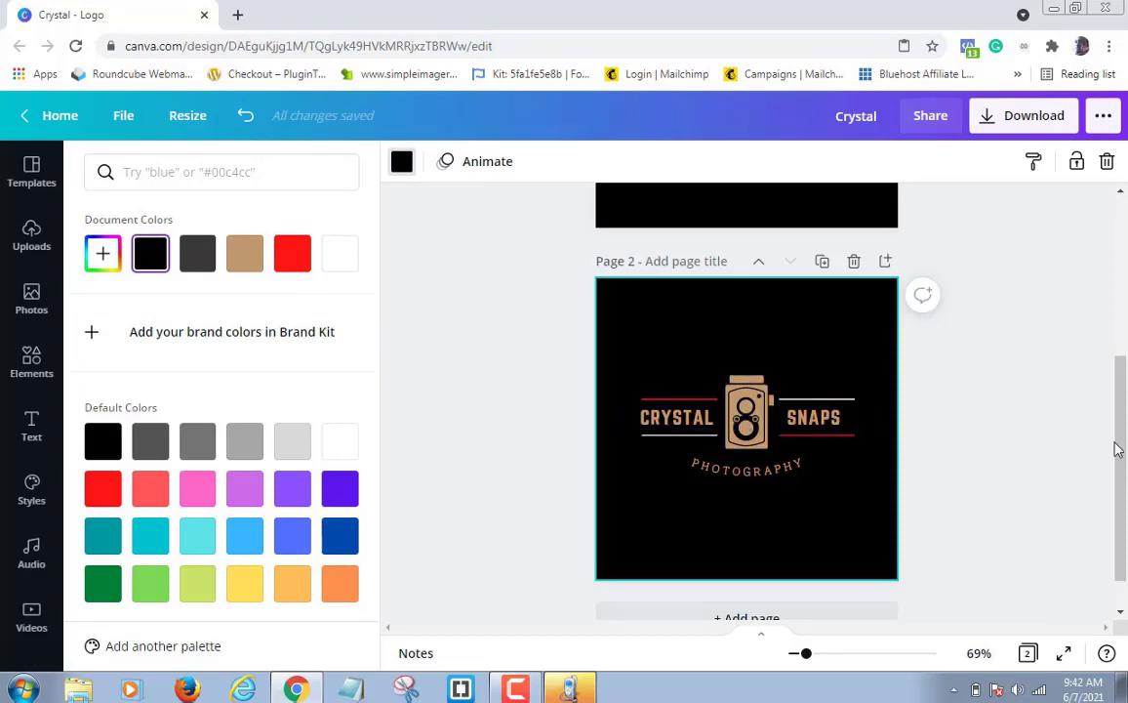
# Step: Check the camera graphic in the page 1 logo and search the elements library for "camera"
pyautogui.moveTo(1121, 457); pyautogui.dragTo(1121, 333)
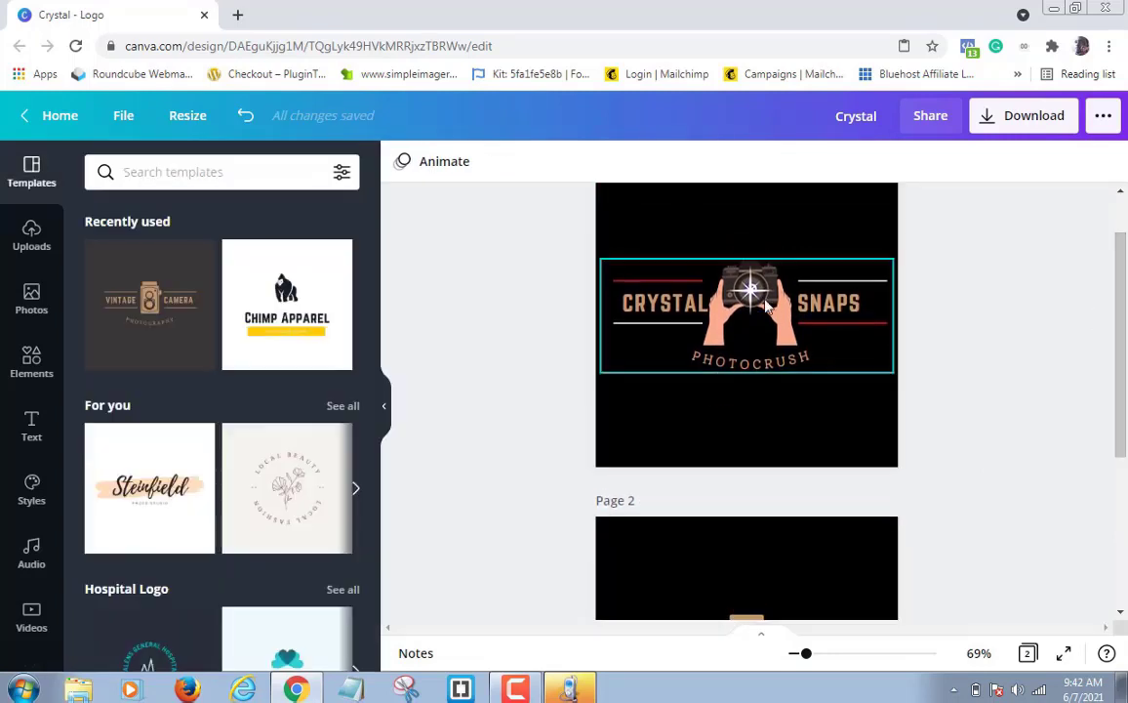
pyautogui.moveTo(1122, 330); pyautogui.dragTo(1123, 450)
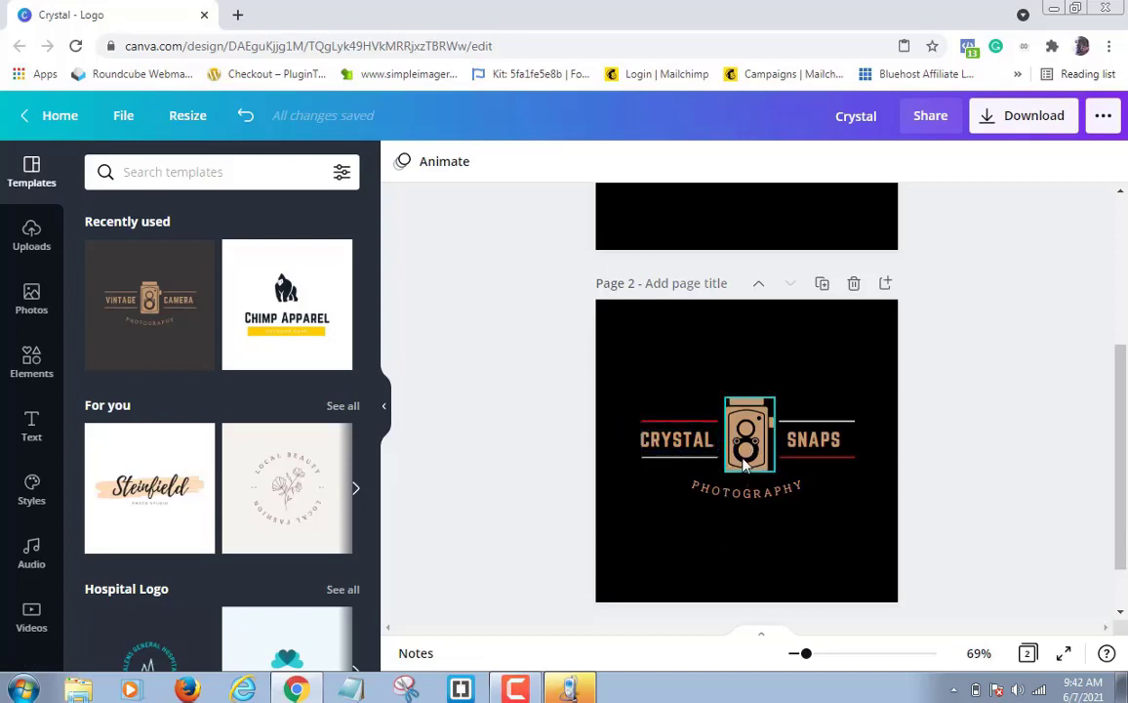
pyautogui.click(31, 368)
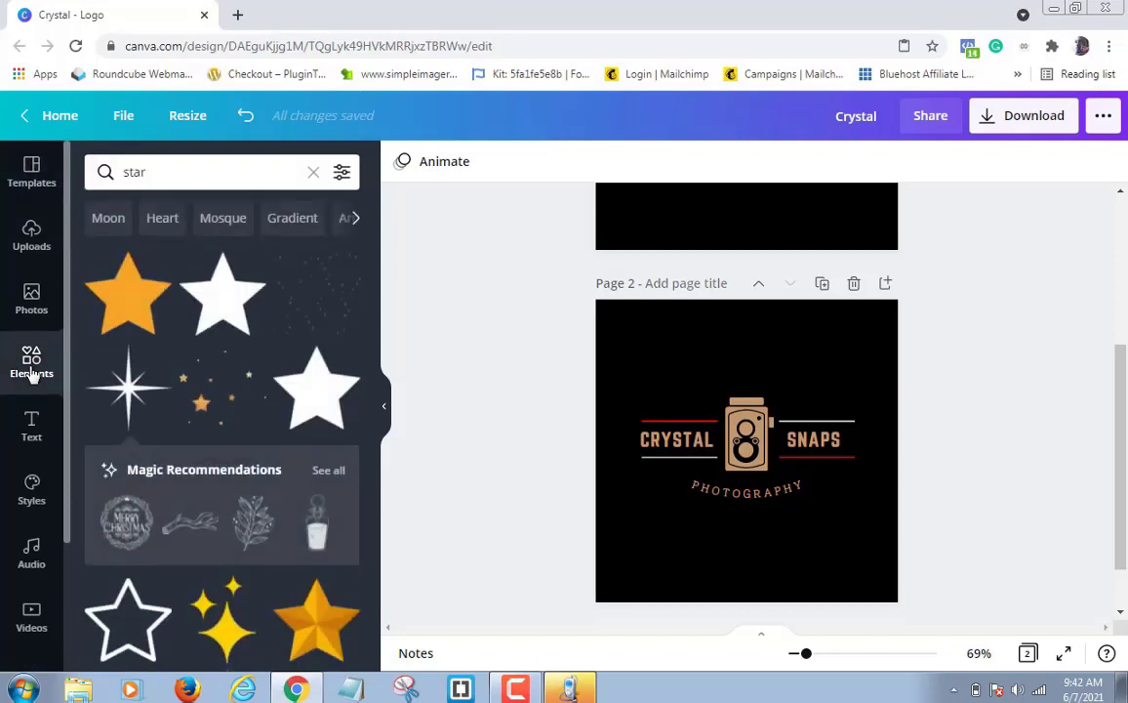
pyautogui.click(152, 173)
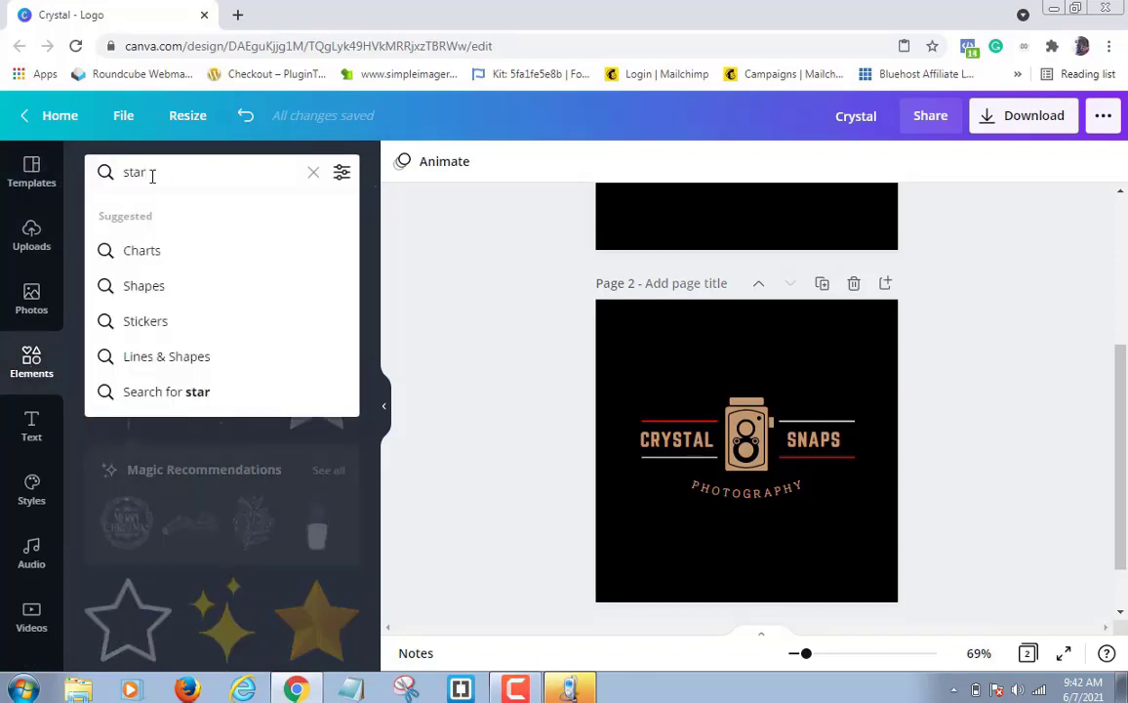
pyautogui.press('BackSpace')
pyautogui.press('BackSpace')
pyautogui.press('BackSpace')
pyautogui.press('BackSpace')
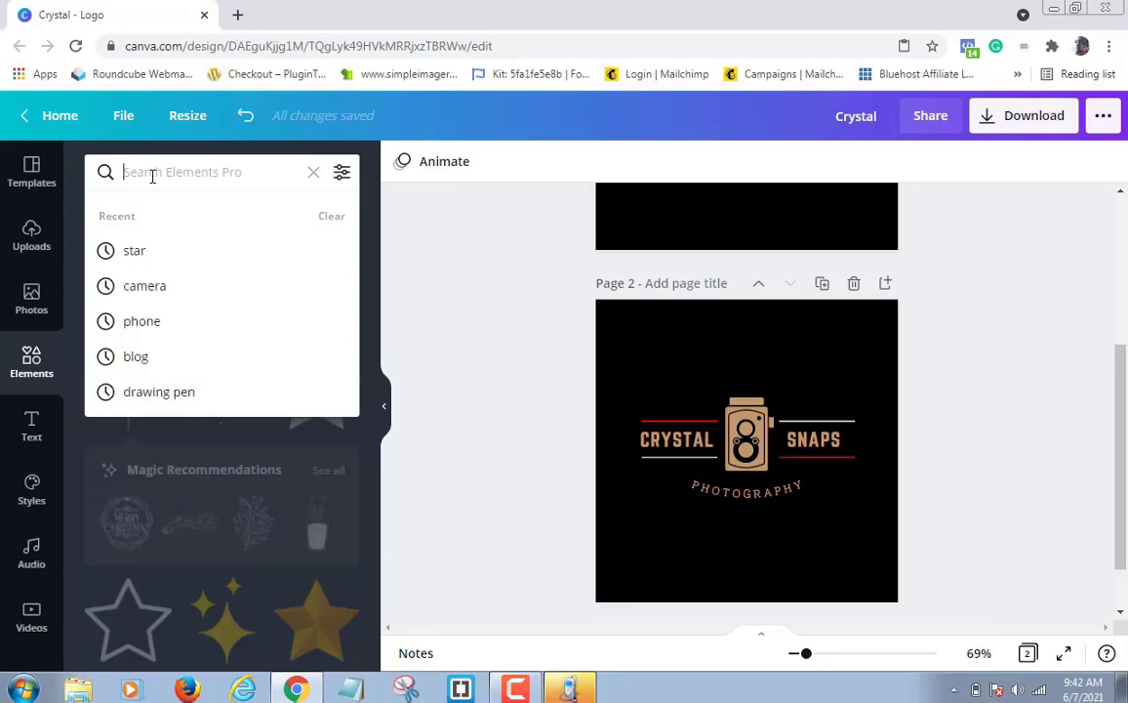
pyautogui.write('camera')
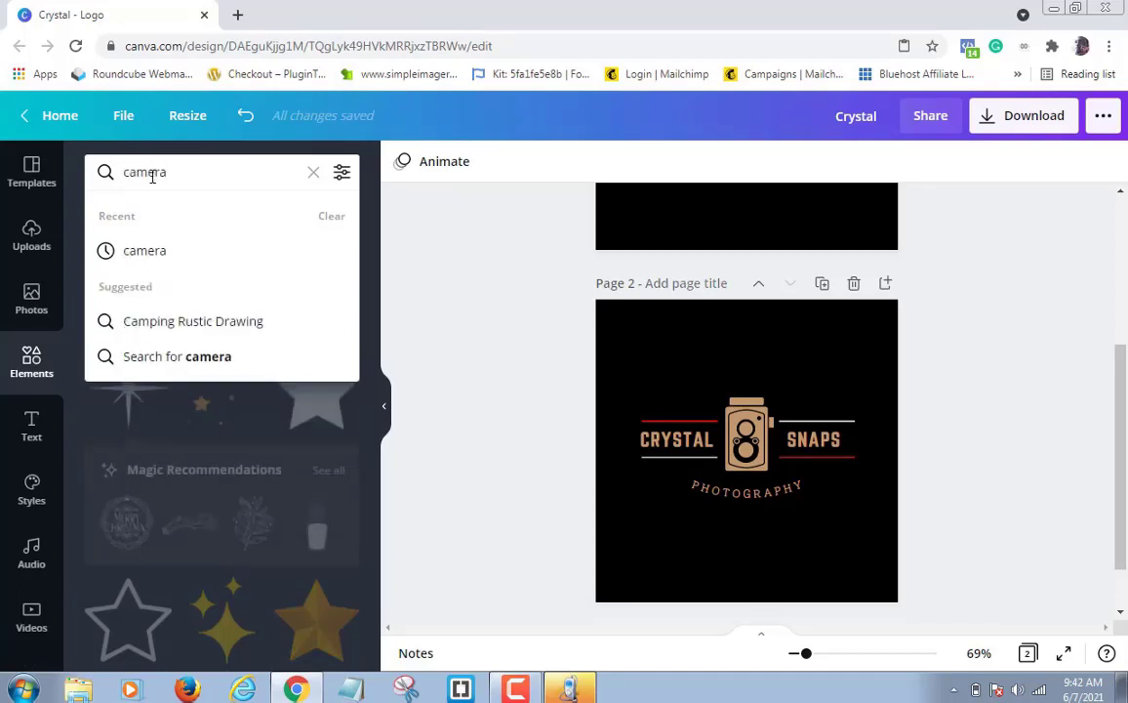
pyautogui.click(144, 251)
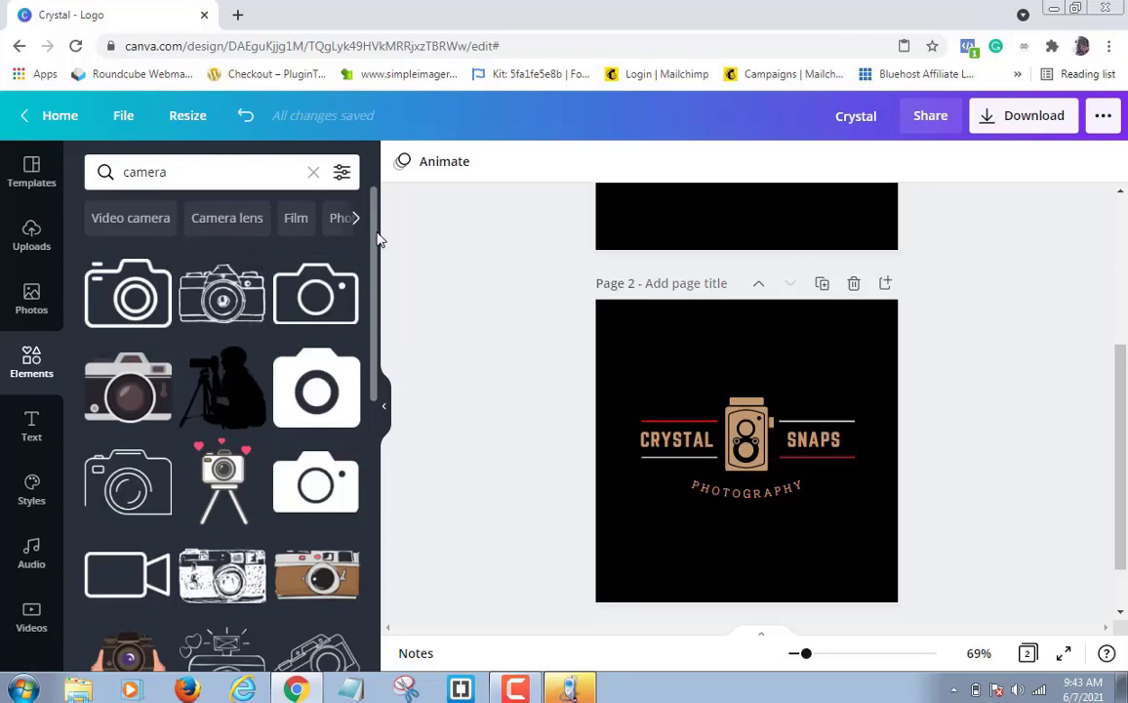
pyautogui.moveTo(376, 240); pyautogui.dragTo(372, 370)
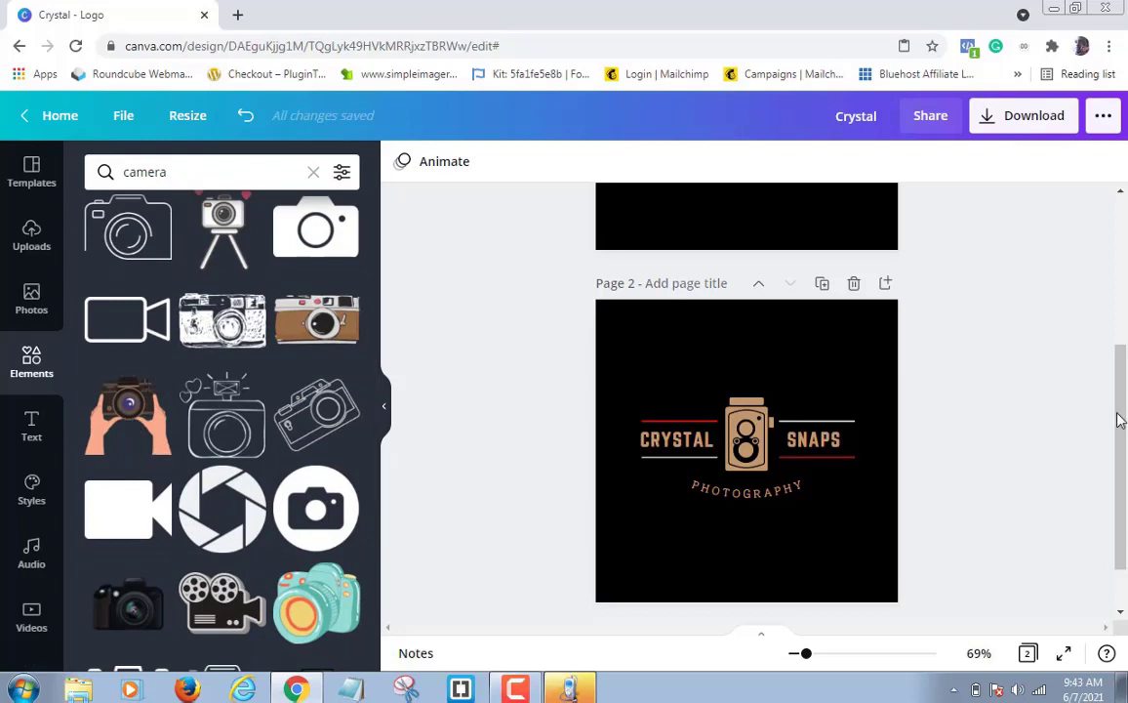
# Step: Delete the vintage camera graphic between CRYSTAL and SNAPS on page 2
pyautogui.moveTo(1123, 385)
pyautogui.mouseDown()
pyautogui.moveTo(1122, 242)
pyautogui.moveTo(1121, 374)
pyautogui.mouseUp()
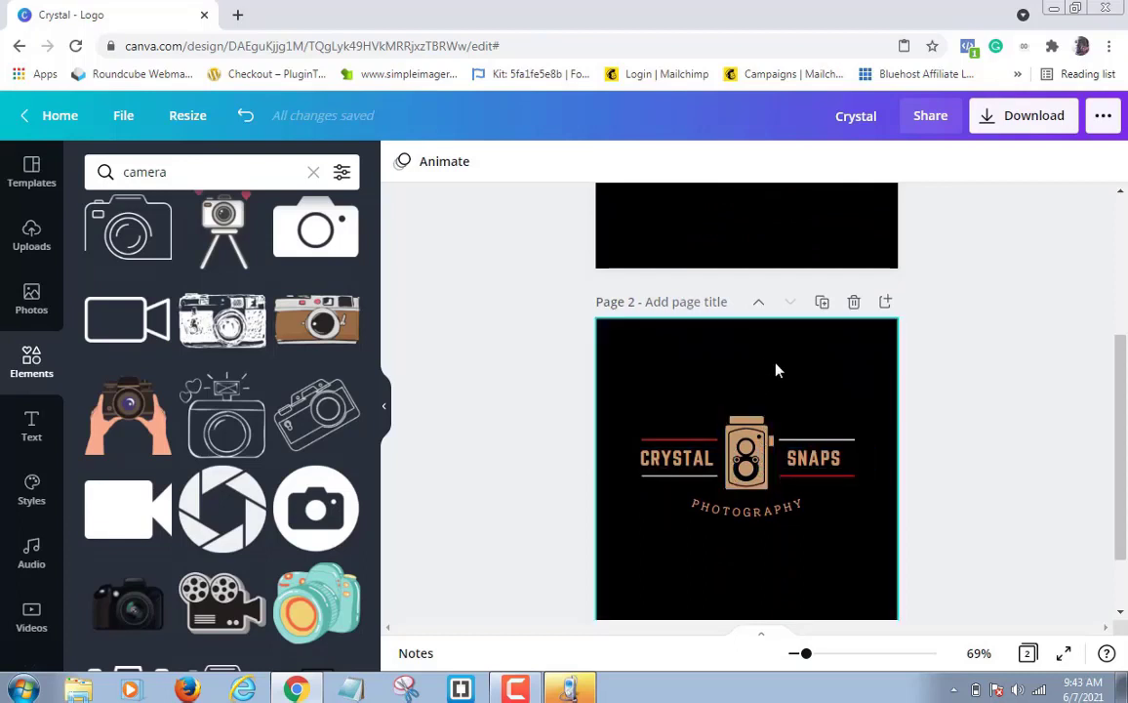
pyautogui.click(752, 473)
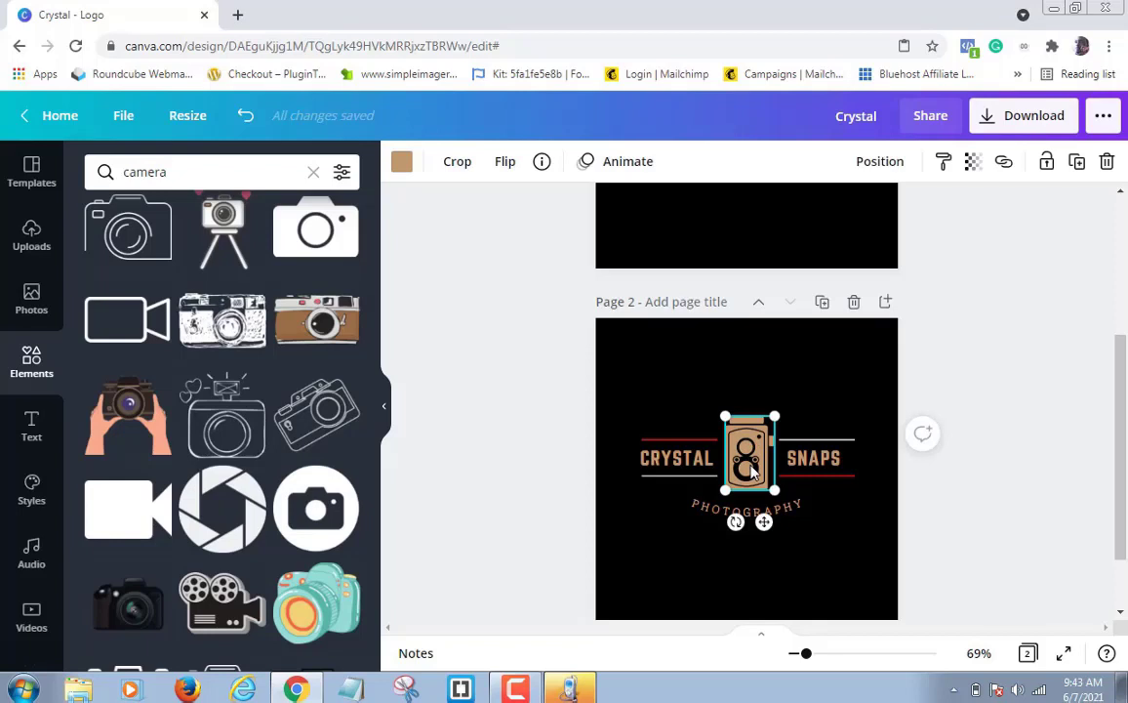
pyautogui.press('Delete')
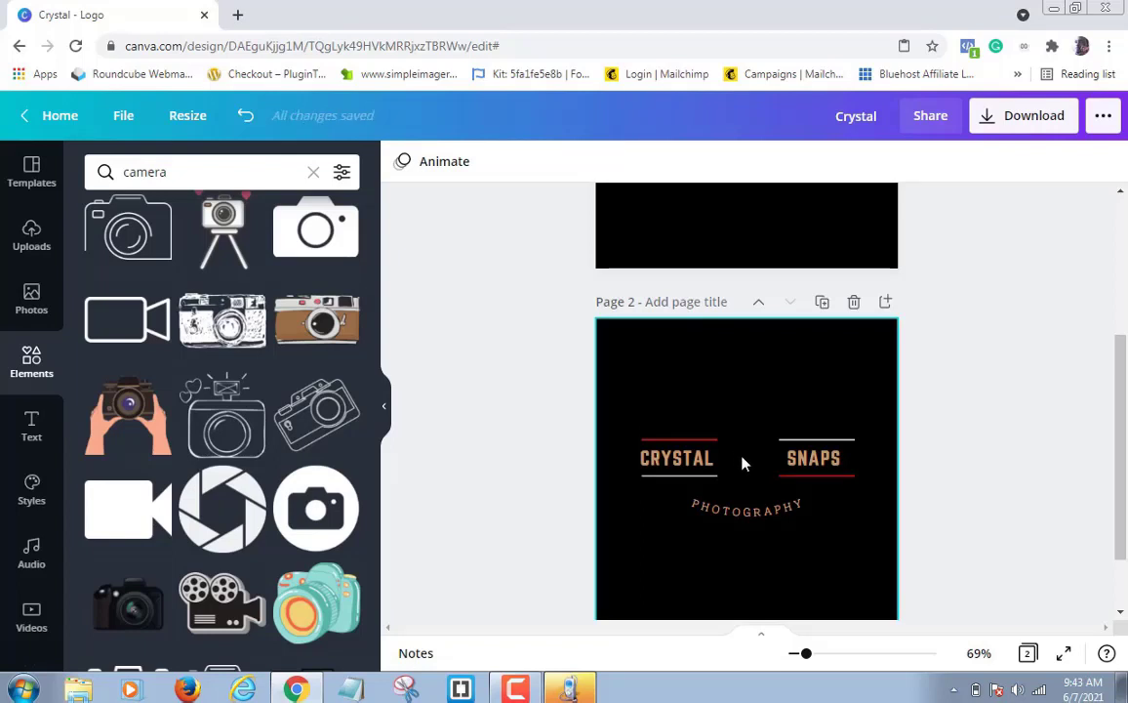
# Step: Add the graphic of two hands holding a camera to page 2 and shift it up just above the PHOTOGRAPHY text
pyautogui.click(128, 418)
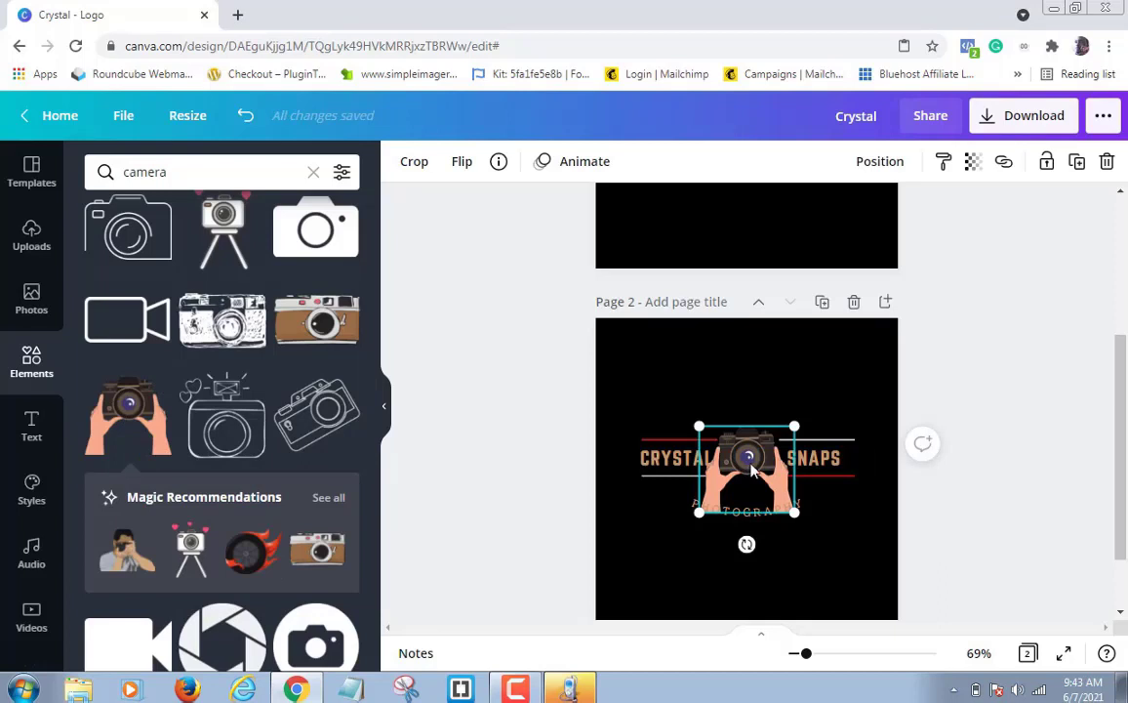
pyautogui.moveTo(751, 471); pyautogui.dragTo(750, 449)
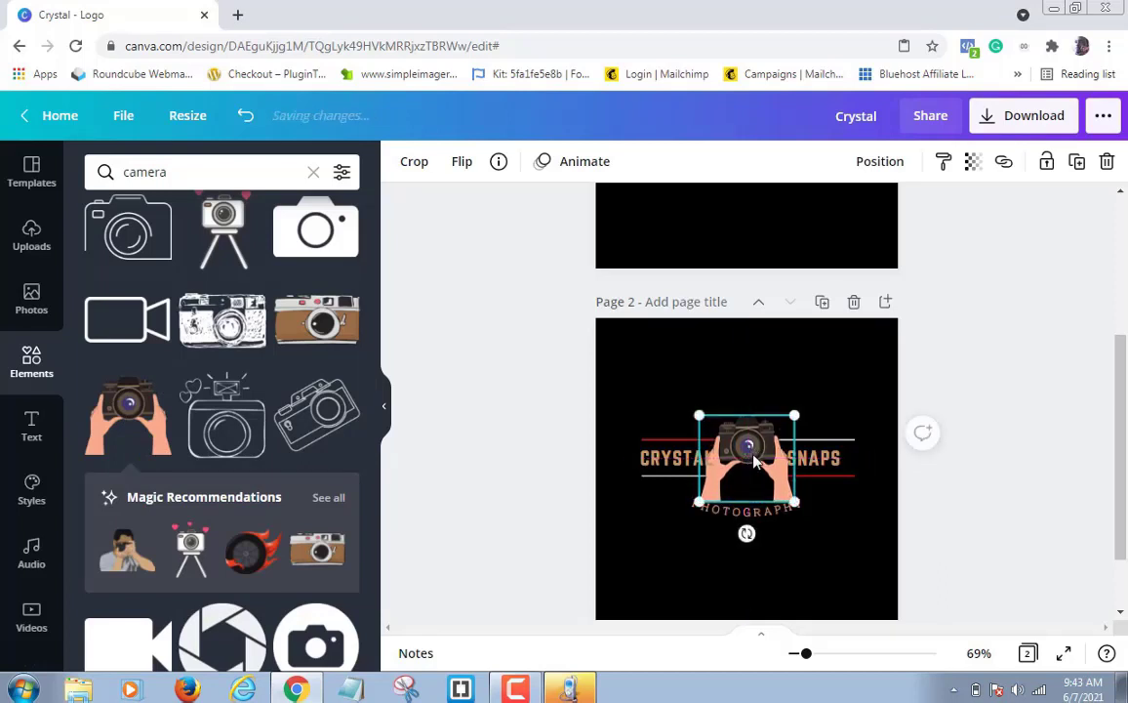
pyautogui.click(861, 521)
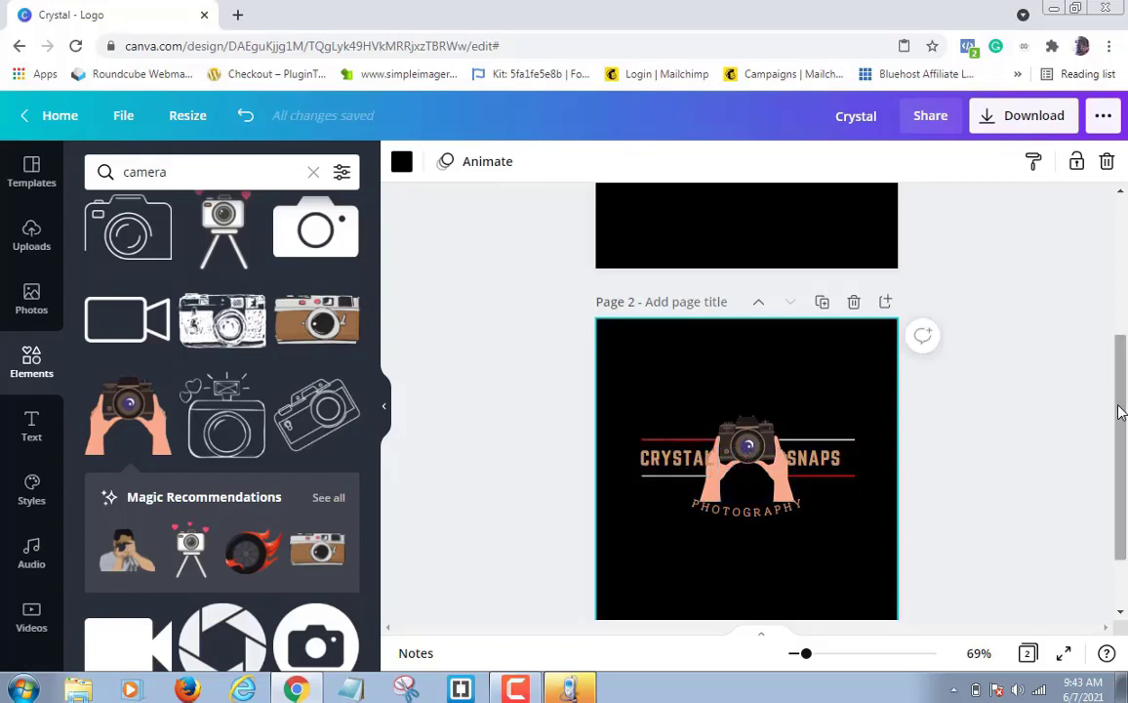
# Step: Move the word CRYSTAL left and the word SNAPS right on page 2, clear of the hands graphic
pyautogui.moveTo(1121, 408); pyautogui.dragTo(1040, 396)
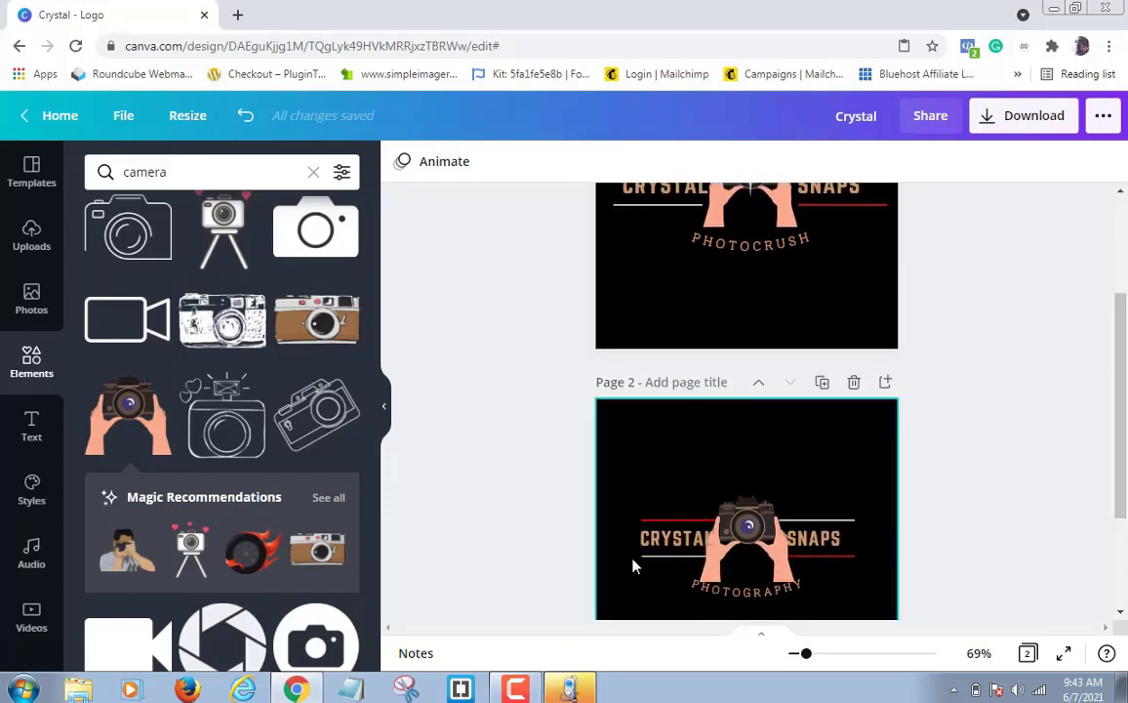
pyautogui.click(672, 544)
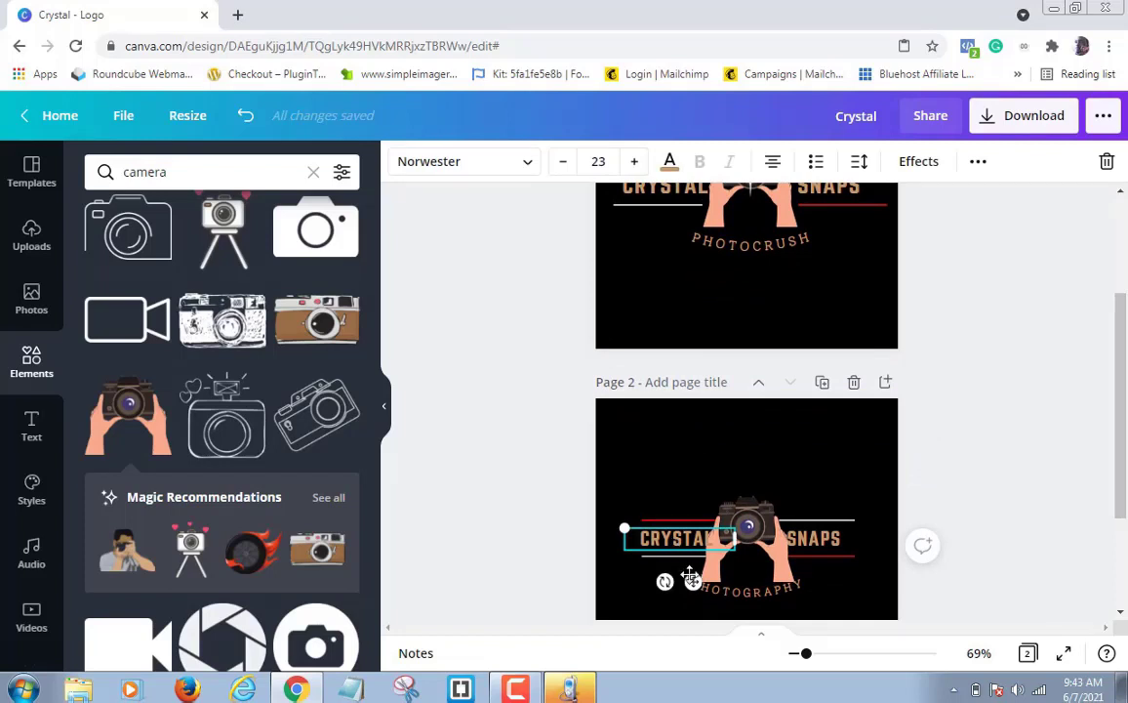
pyautogui.moveTo(692, 581); pyautogui.dragTo(676, 583)
pyautogui.click(818, 540)
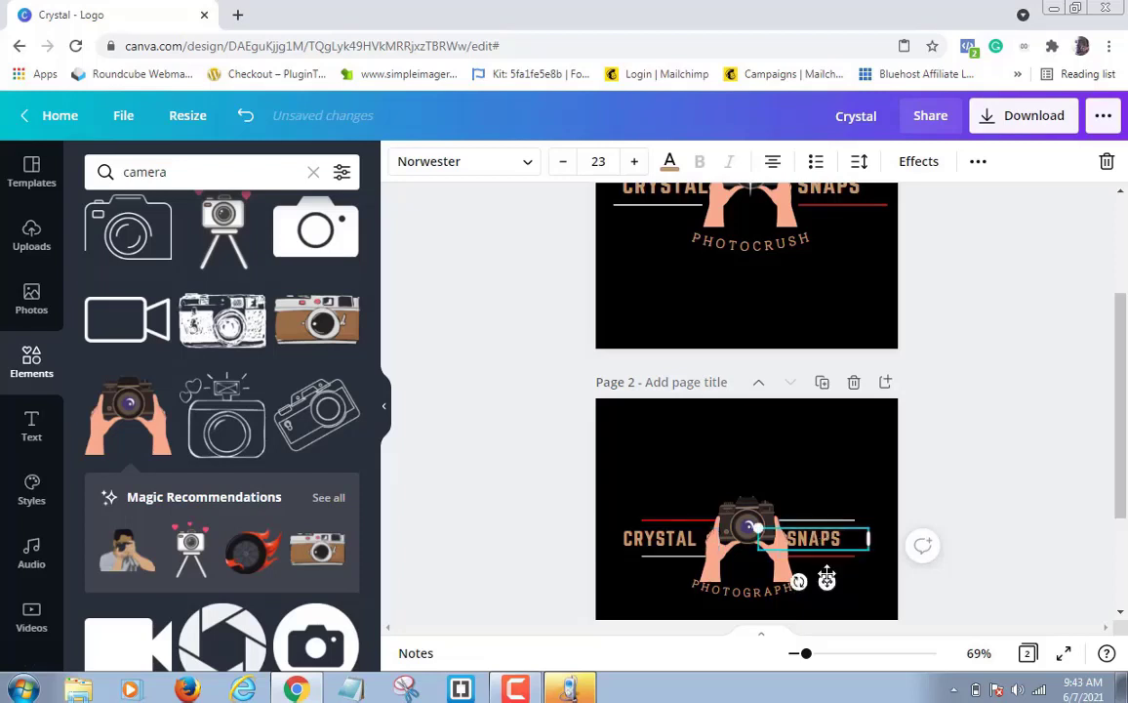
pyautogui.moveTo(838, 581); pyautogui.dragTo(838, 580)
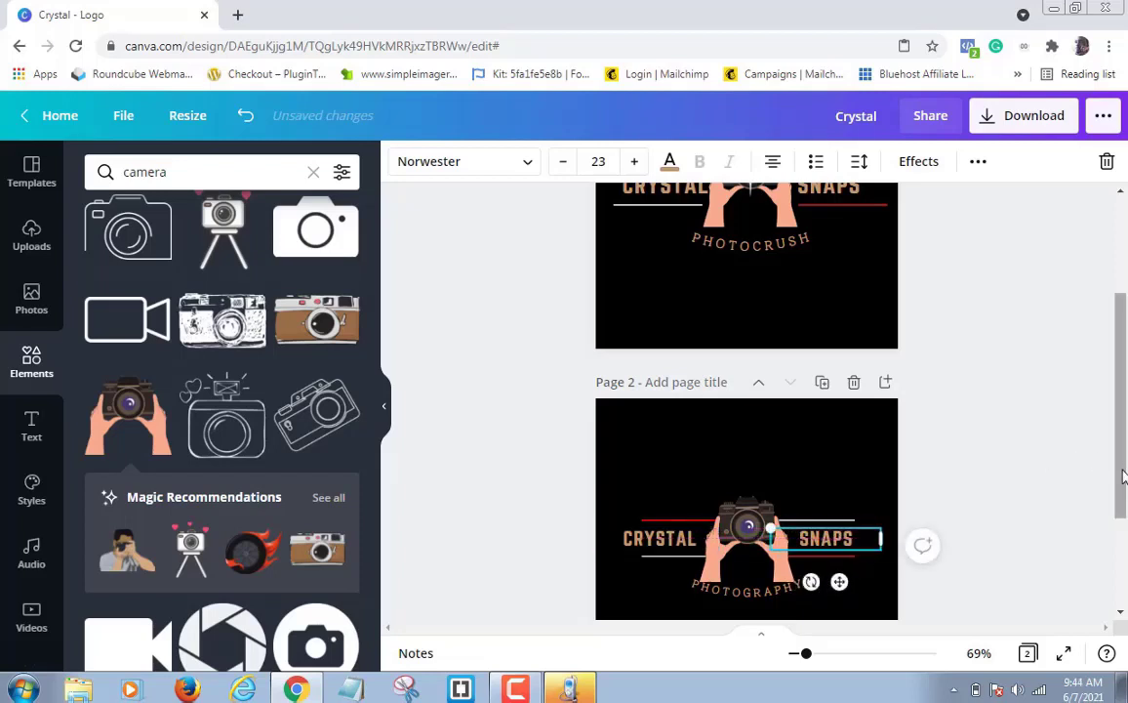
# Step: Move the pair of lines around CRYSTAL on page 2 left to line up with the word
pyautogui.moveTo(1122, 476)
pyautogui.mouseDown()
pyautogui.moveTo(1122, 429)
pyautogui.moveTo(1122, 460)
pyautogui.mouseUp()
pyautogui.click(849, 537)
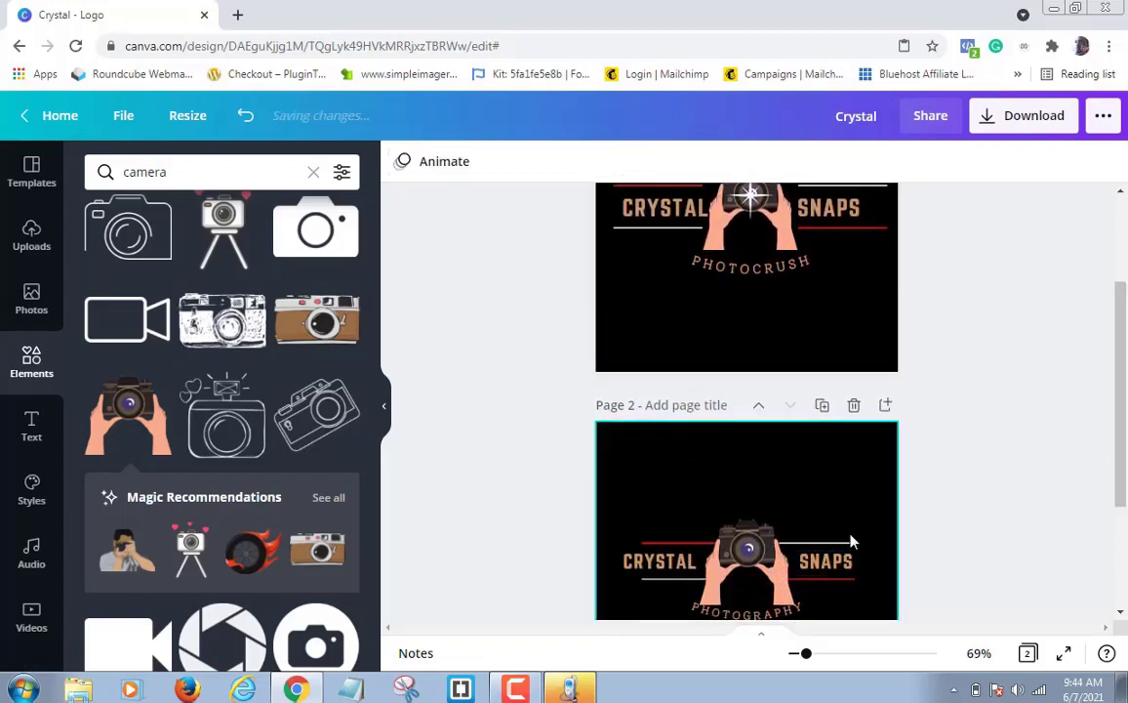
pyautogui.click(671, 549)
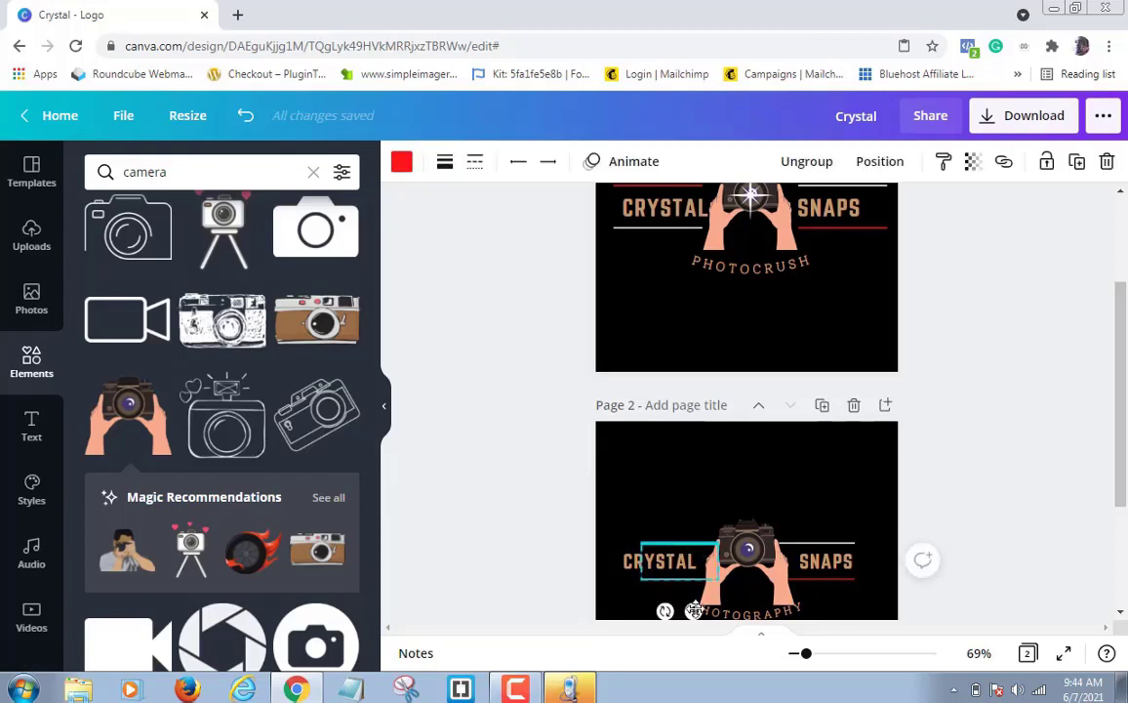
pyautogui.moveTo(694, 609); pyautogui.dragTo(682, 610)
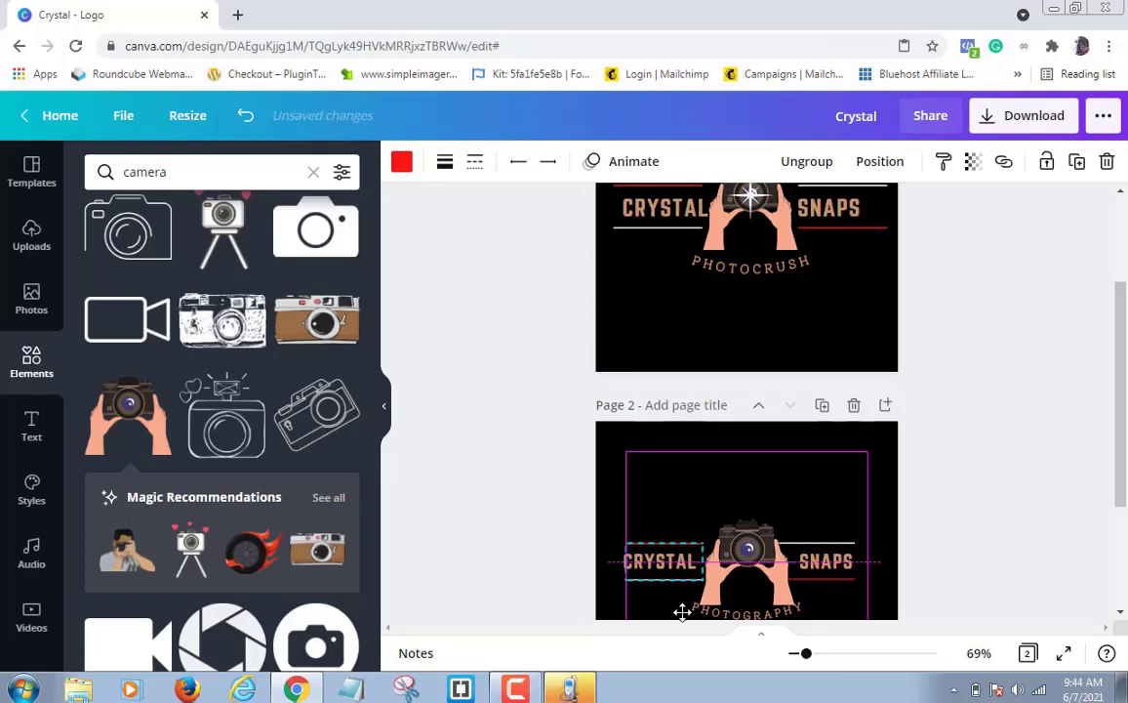
# Step: Move the pair of lines around SNAPS on page 2 right, clear of the hands graphic
pyautogui.click(820, 549)
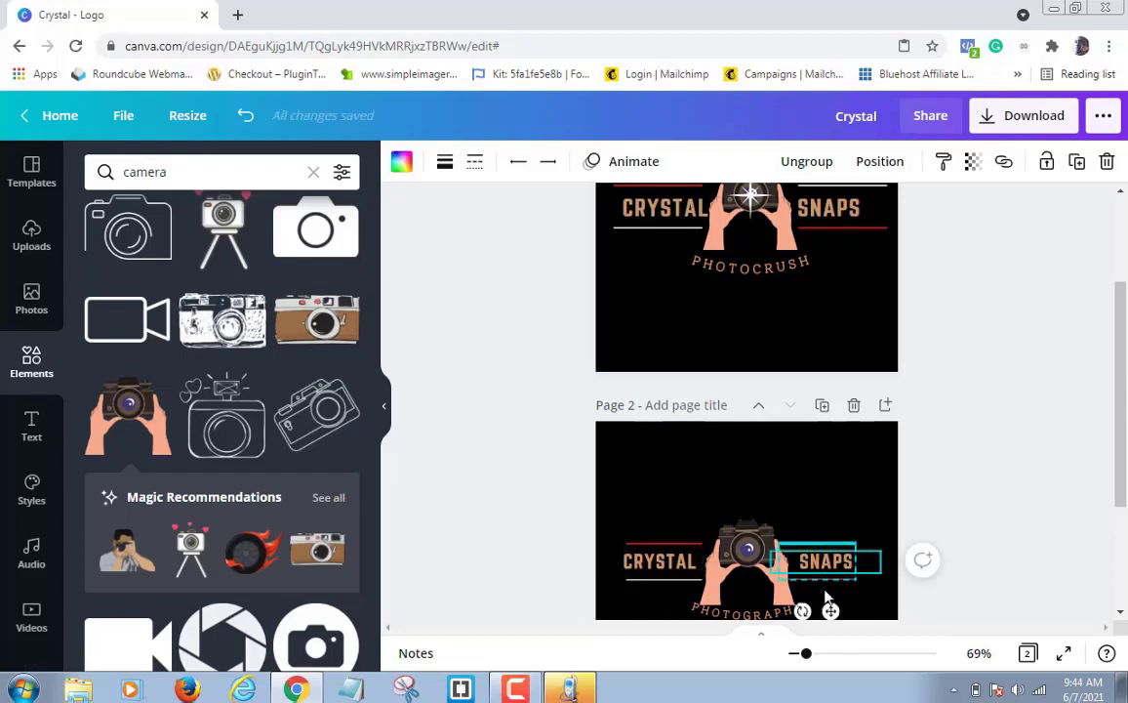
pyautogui.moveTo(830, 611); pyautogui.dragTo(840, 611)
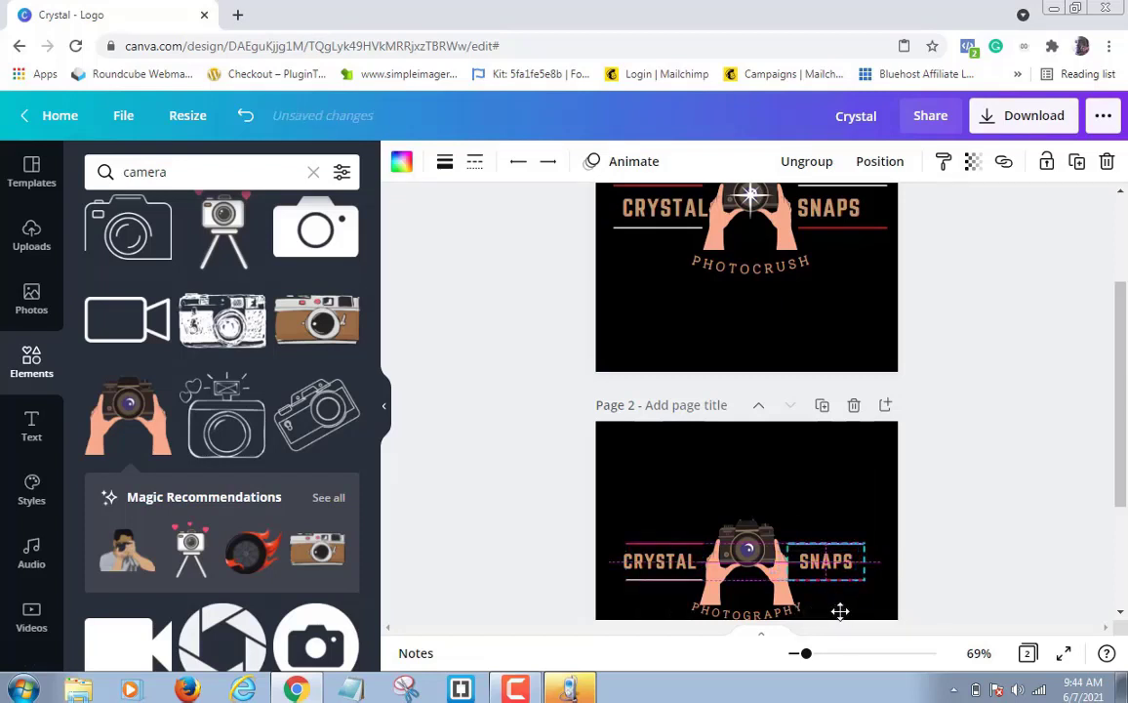
pyautogui.click(980, 577)
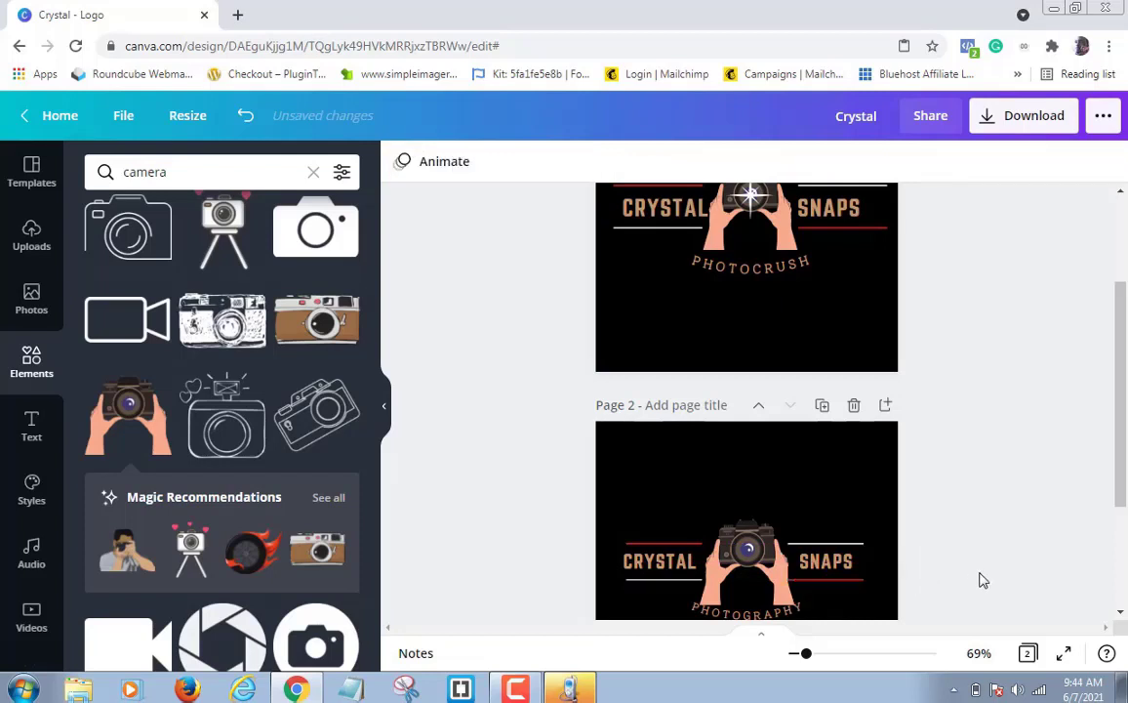
pyautogui.click(824, 578)
pyautogui.moveTo(838, 611); pyautogui.dragTo(847, 611)
pyautogui.click(971, 583)
pyautogui.moveTo(1123, 452); pyautogui.dragTo(1126, 484)
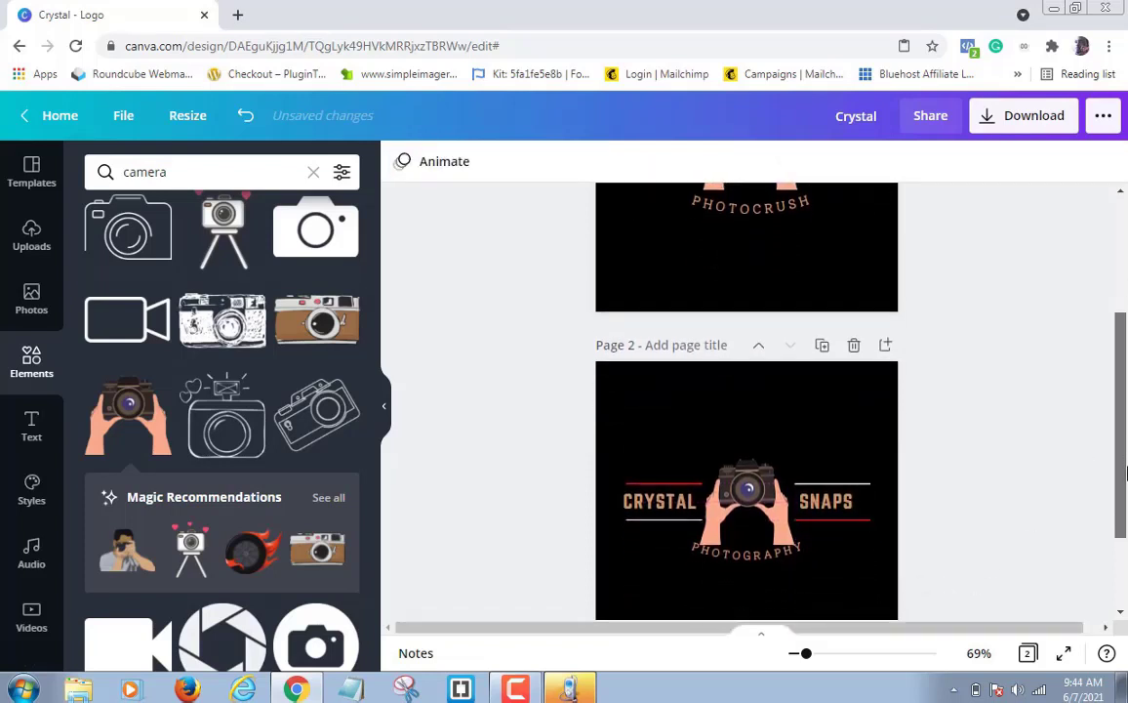
pyautogui.click(739, 527)
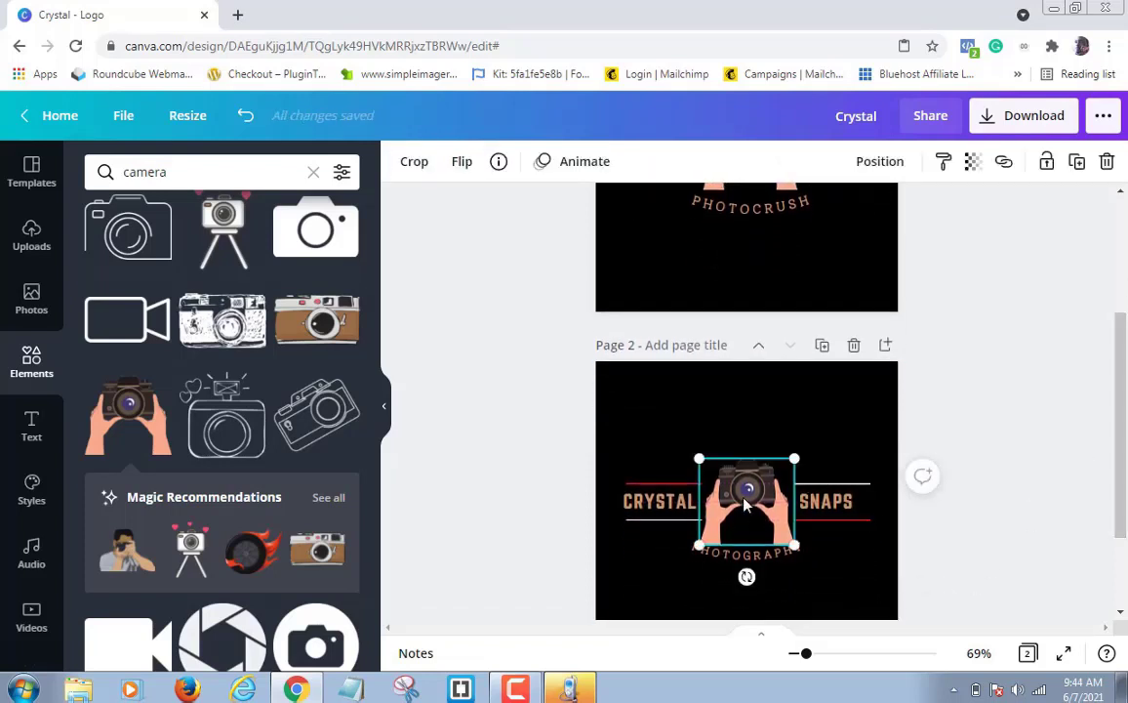
pyautogui.moveTo(742, 503); pyautogui.dragTo(738, 496)
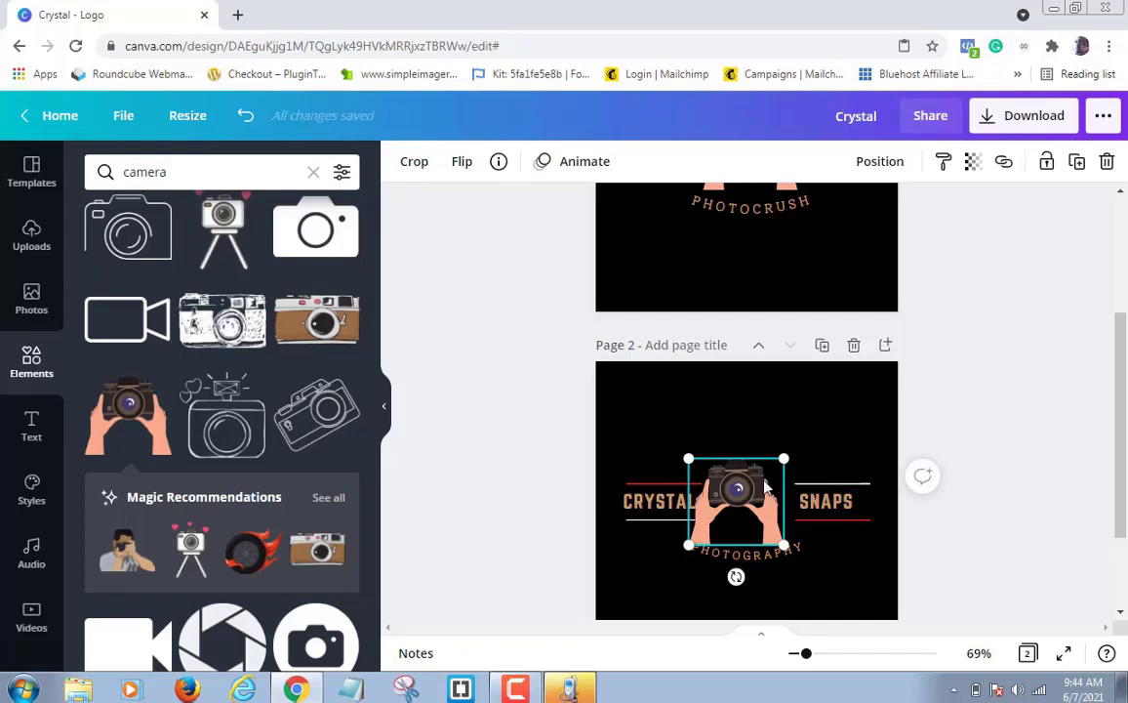
pyautogui.moveTo(736, 488)
pyautogui.mouseDown()
pyautogui.moveTo(724, 469)
pyautogui.moveTo(748, 482)
pyautogui.mouseUp()
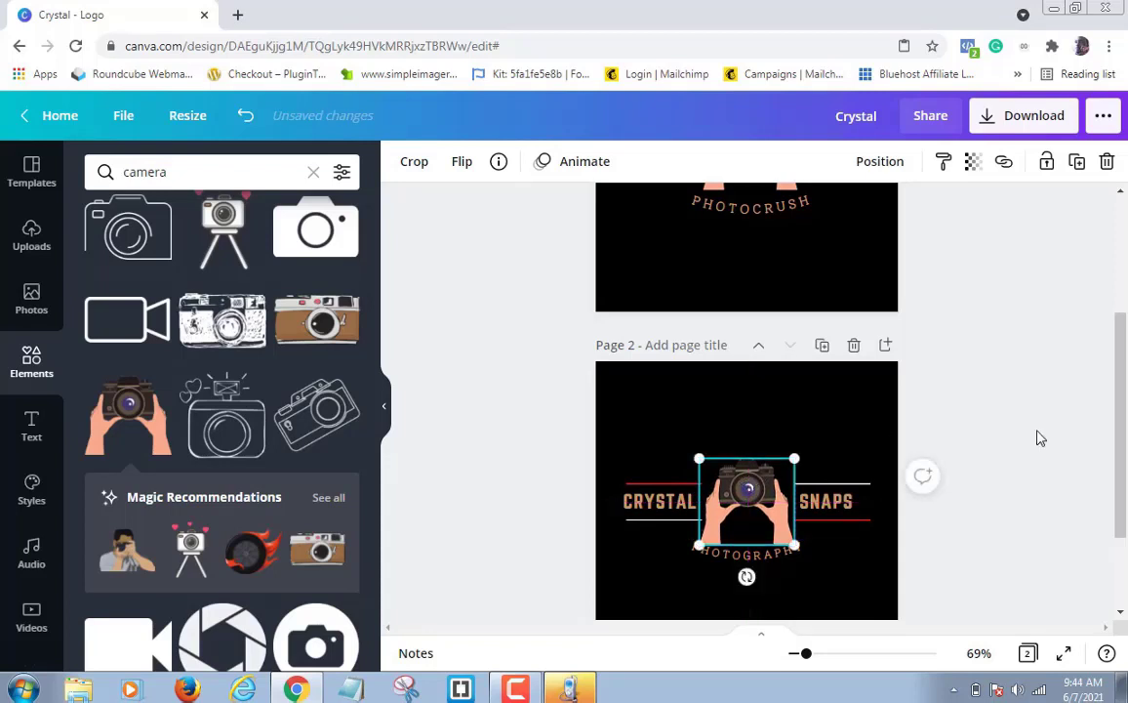
pyautogui.click(1045, 390)
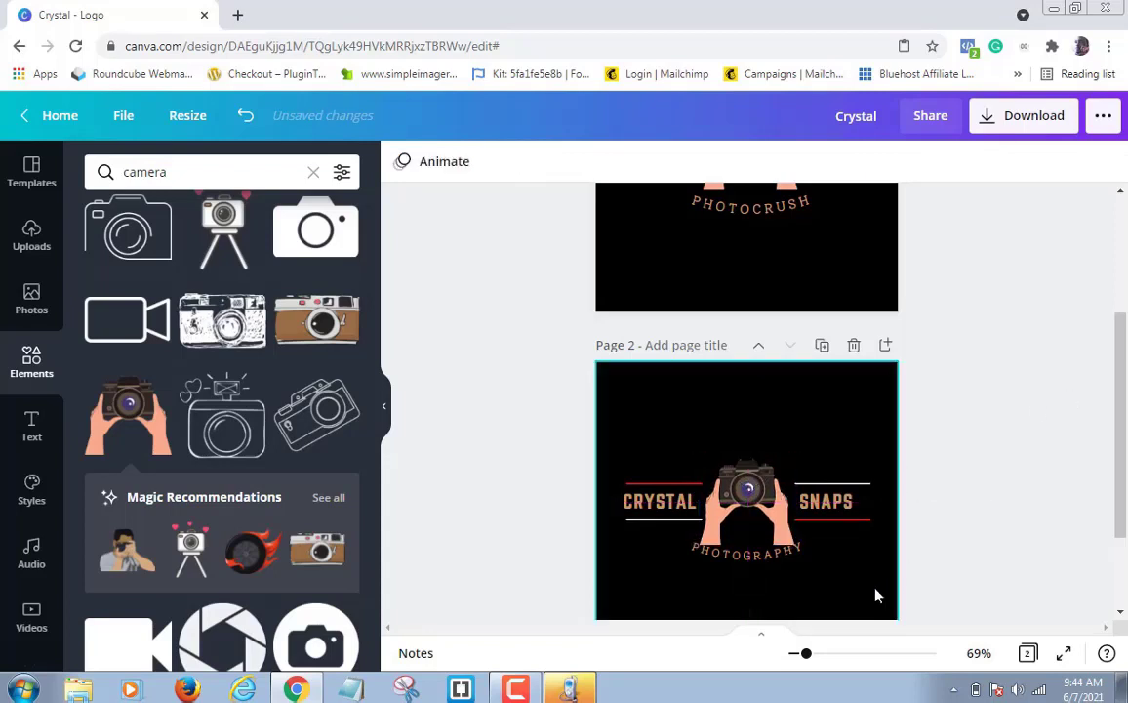
# Step: Move the curved PHOTOGRAPHY text on page 2 down, leaving a gap below the hands graphic
pyautogui.click(748, 561)
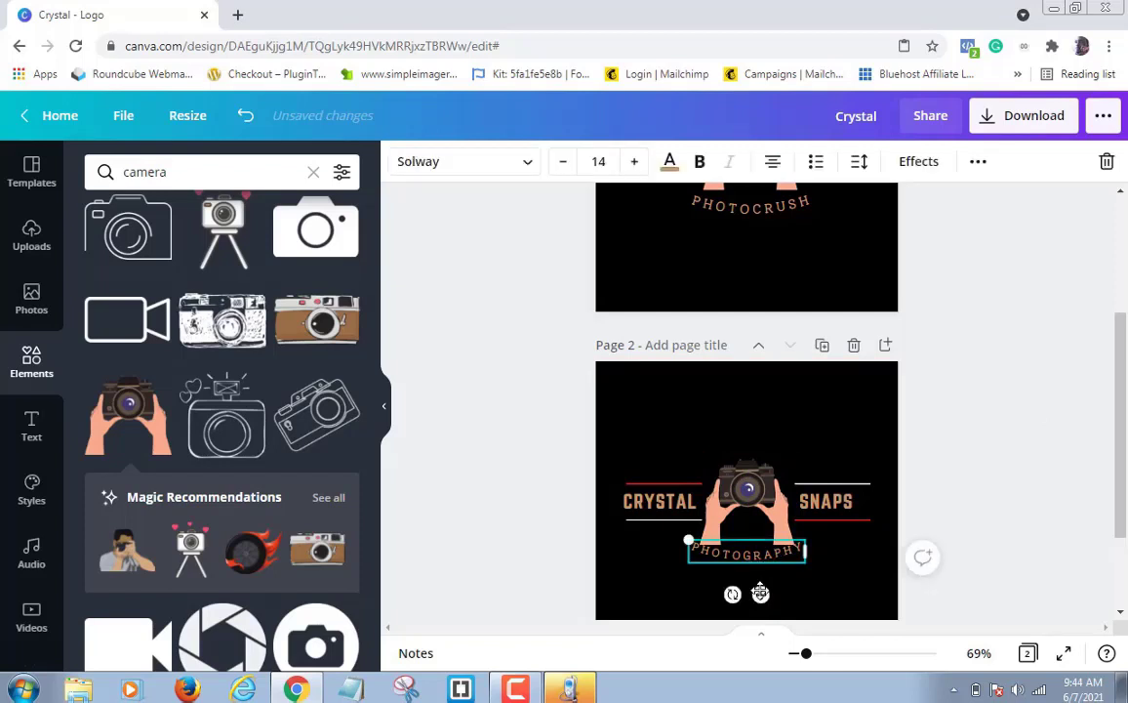
pyautogui.moveTo(760, 592); pyautogui.dragTo(760, 612)
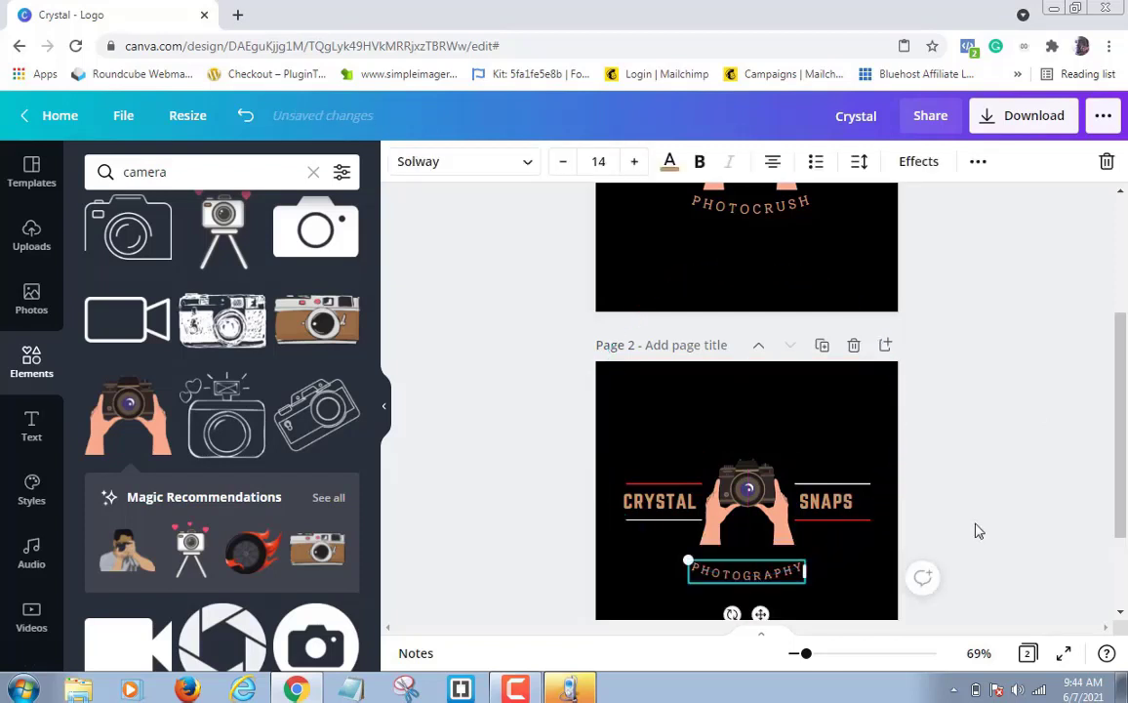
pyautogui.moveTo(1122, 482); pyautogui.dragTo(1120, 410)
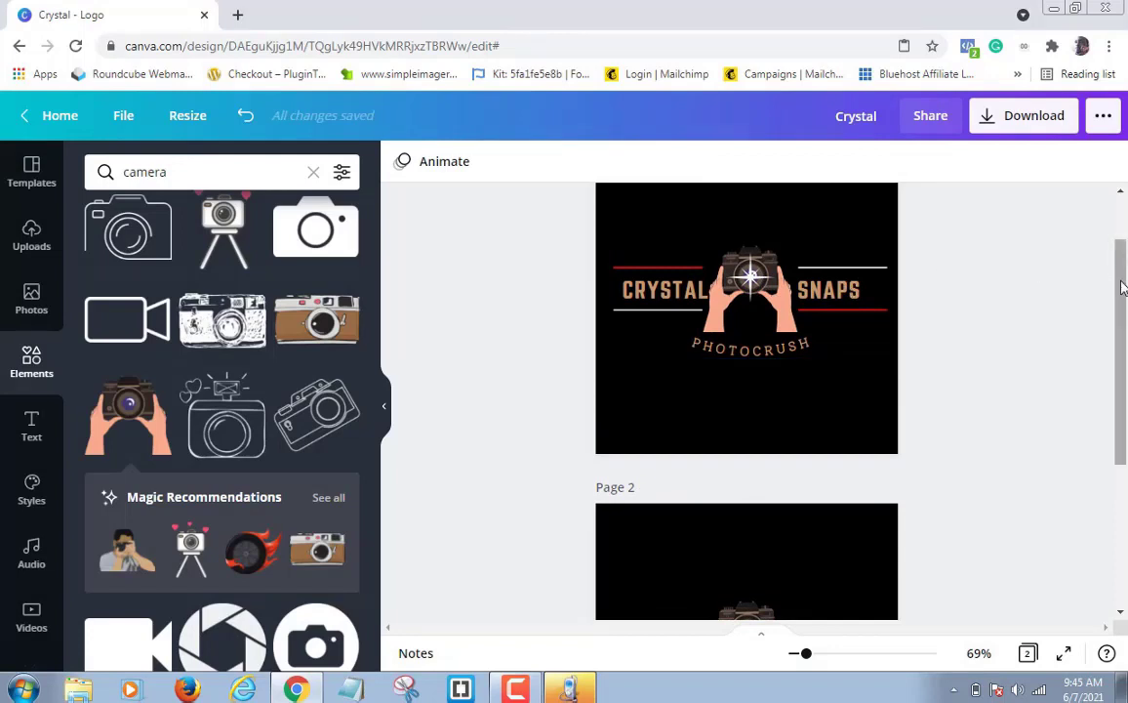
pyautogui.moveTo(1123, 292); pyautogui.dragTo(1123, 353)
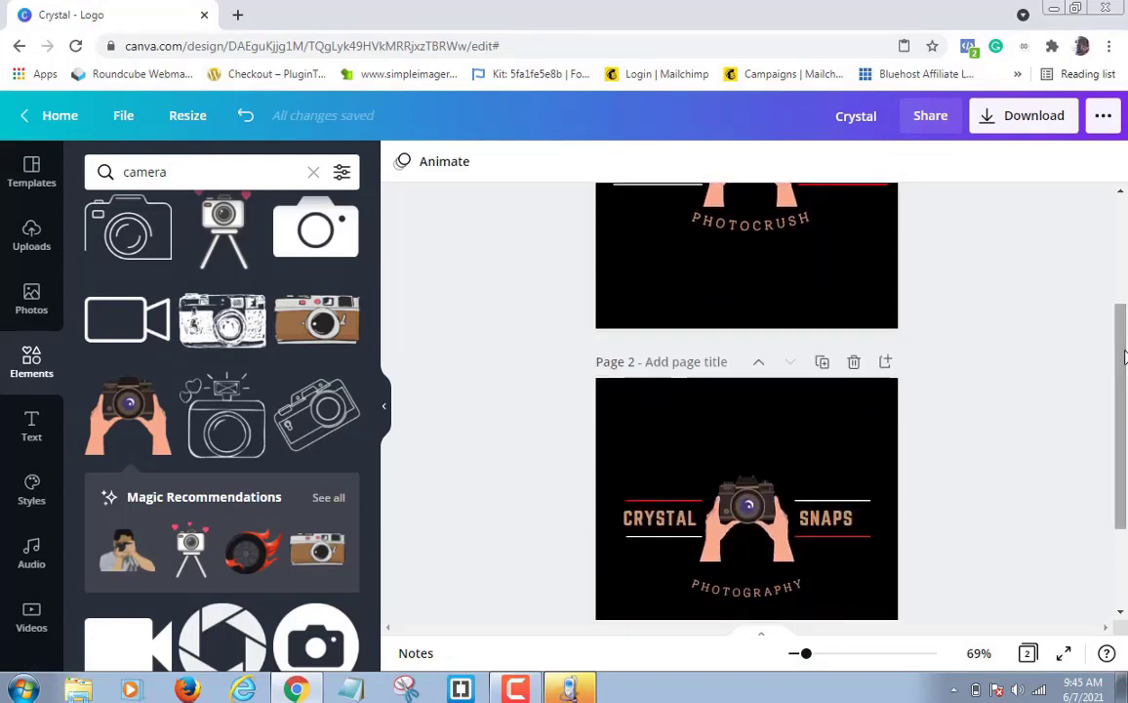
# Step: Search the elements for "star" and add the thin white eight-pointed sparkle star to page 2
pyautogui.click(171, 175)
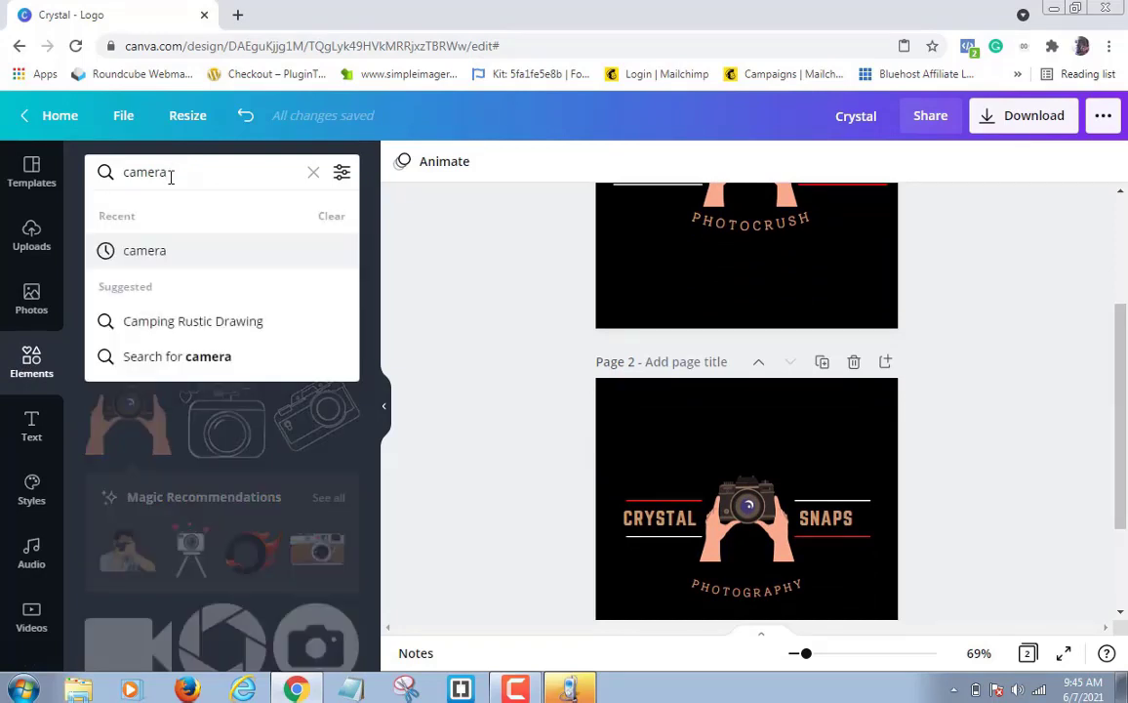
pyautogui.press('BackSpace')
pyautogui.press('BackSpace')
pyautogui.press('BackSpace')
pyautogui.press('BackSpace')
pyautogui.press('BackSpace')
pyautogui.press('BackSpace')
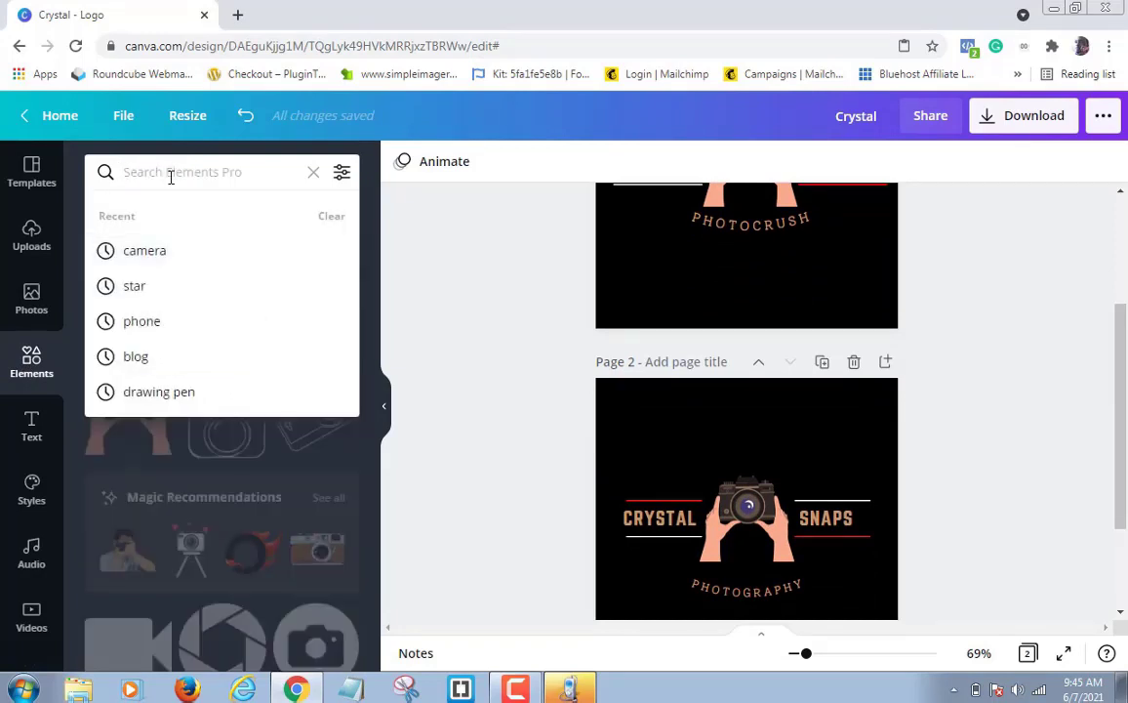
pyautogui.write('star')
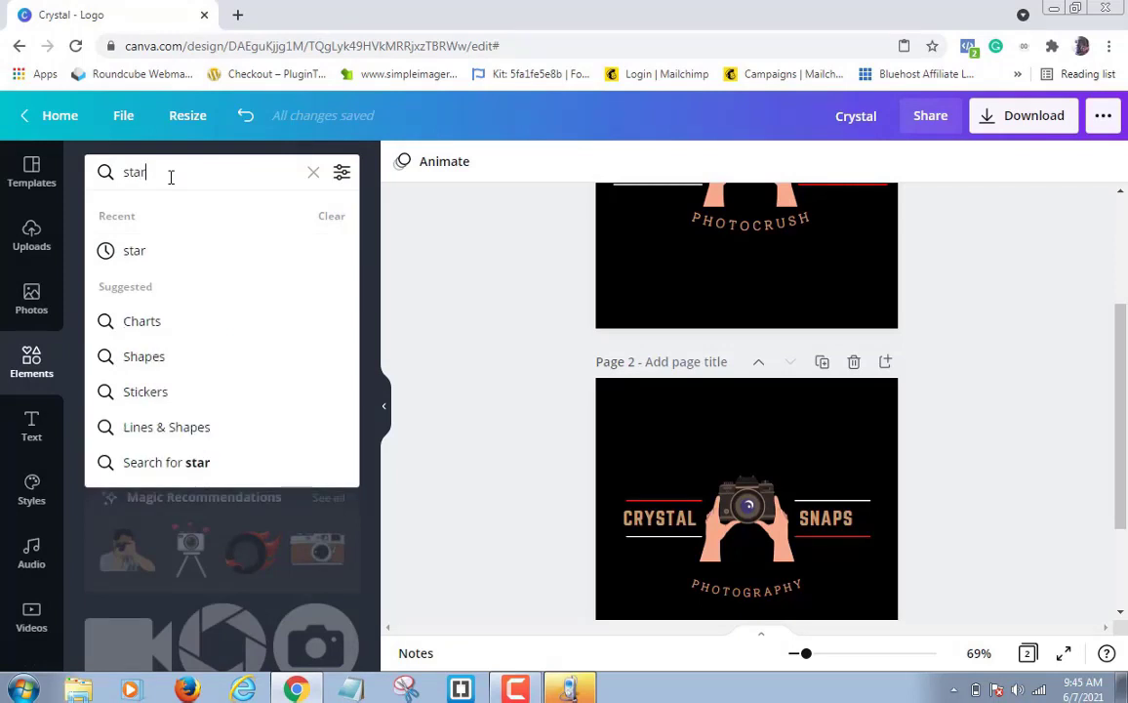
pyautogui.press('Return')
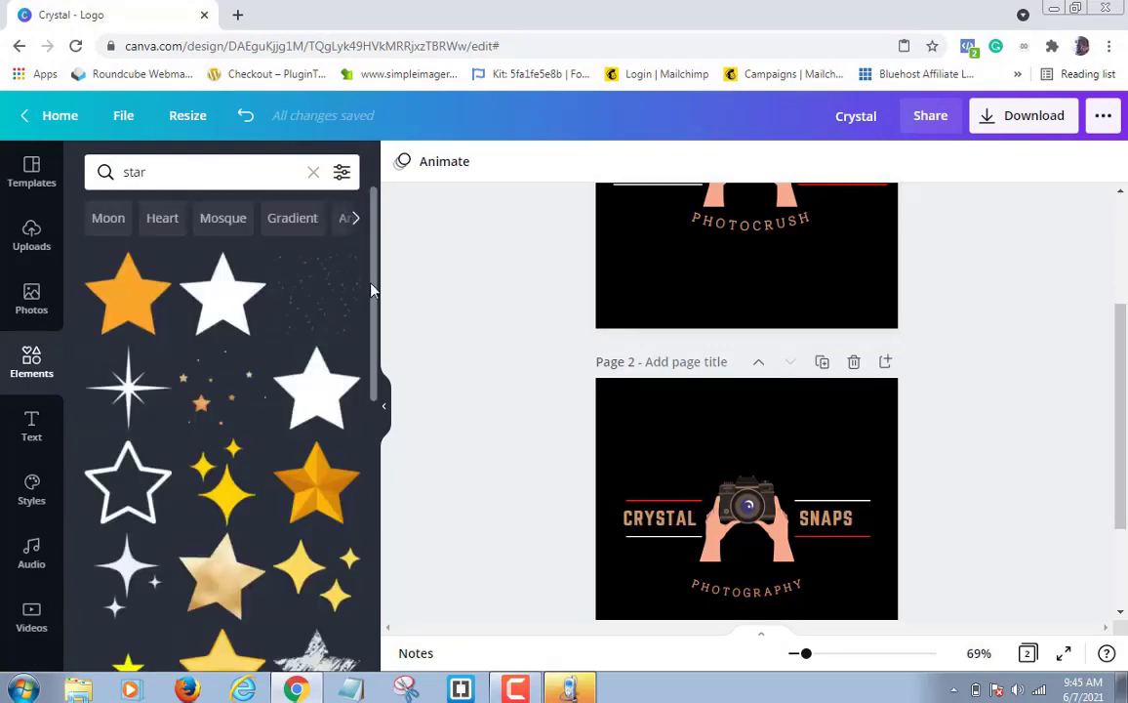
pyautogui.moveTo(372, 295)
pyautogui.mouseDown()
pyautogui.moveTo(383, 436)
pyautogui.moveTo(382, 310)
pyautogui.mouseUp()
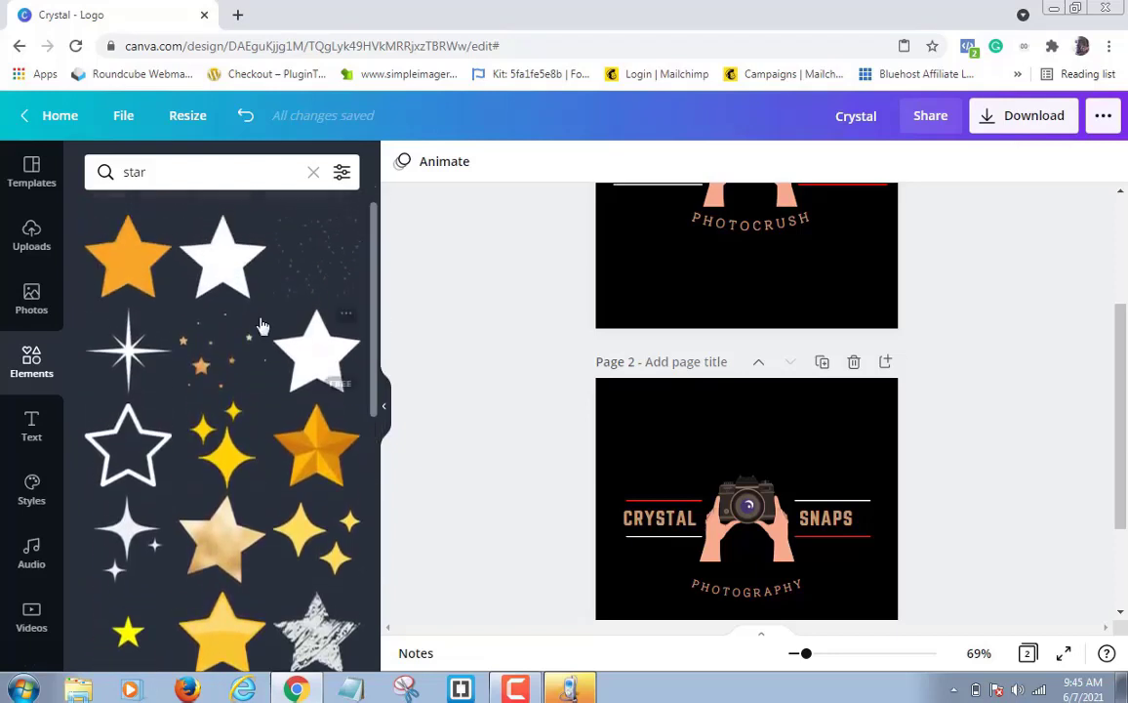
pyautogui.click(127, 357)
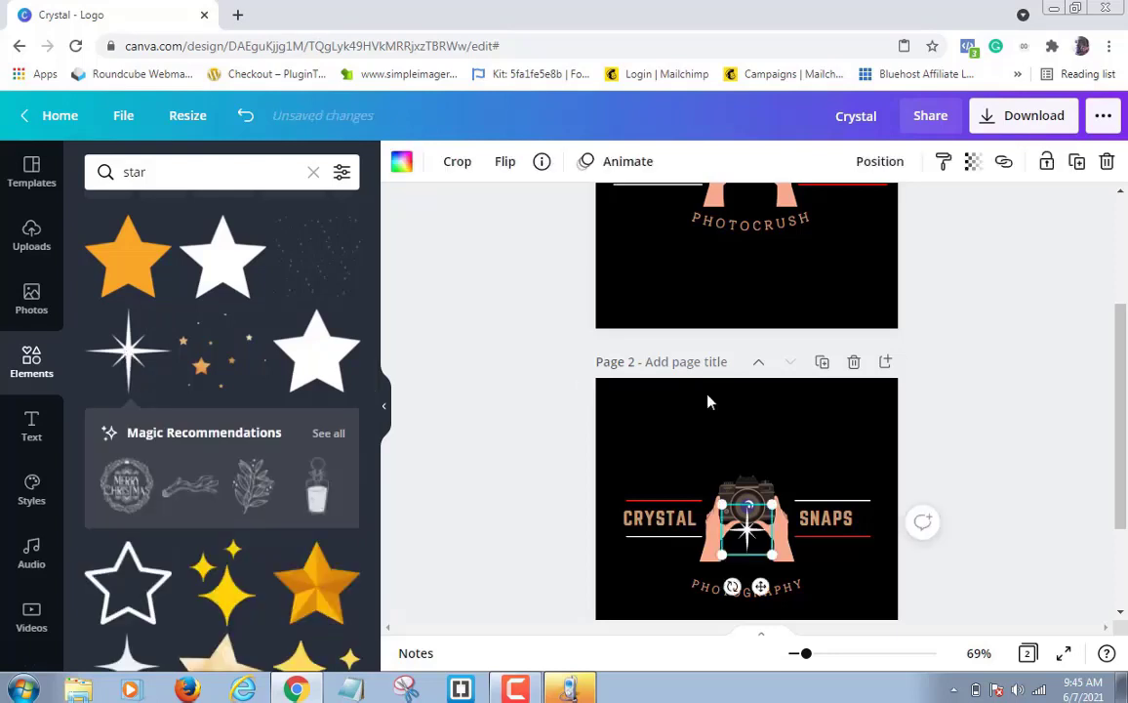
# Step: Enlarge the sparkle star on page 2 slightly
pyautogui.moveTo(1120, 408); pyautogui.dragTo(1119, 453)
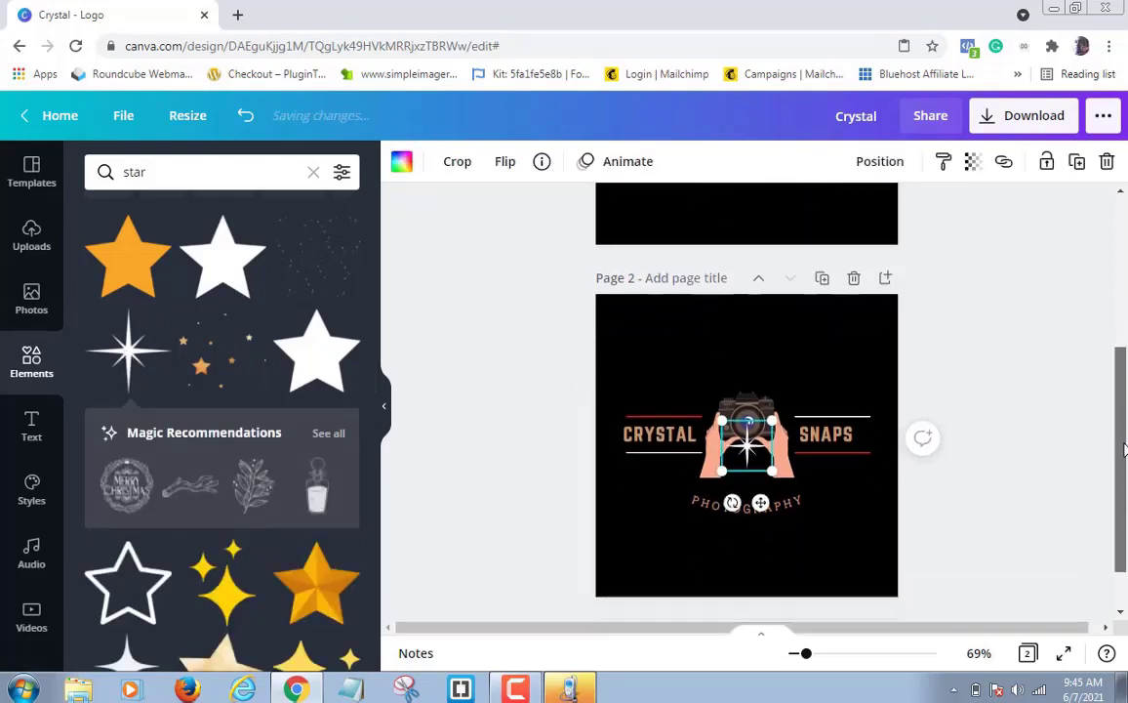
pyautogui.click(966, 459)
pyautogui.click(749, 447)
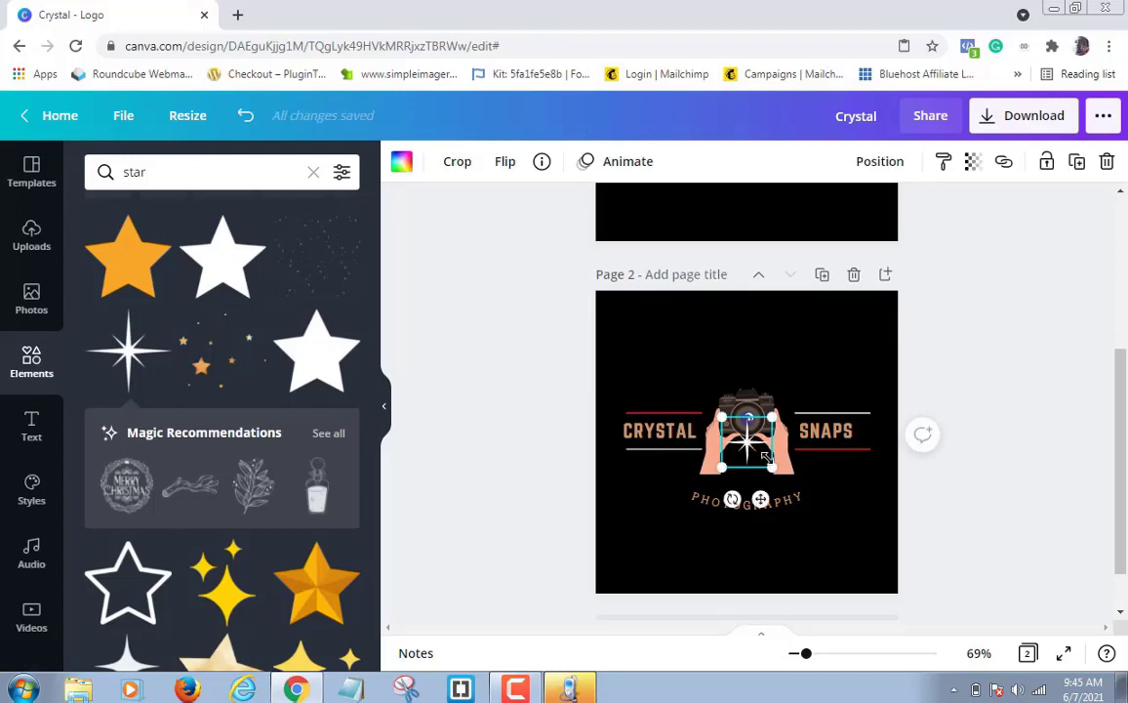
pyautogui.moveTo(785, 485)
pyautogui.mouseDown()
pyautogui.moveTo(861, 563)
pyautogui.moveTo(777, 470)
pyautogui.mouseUp()
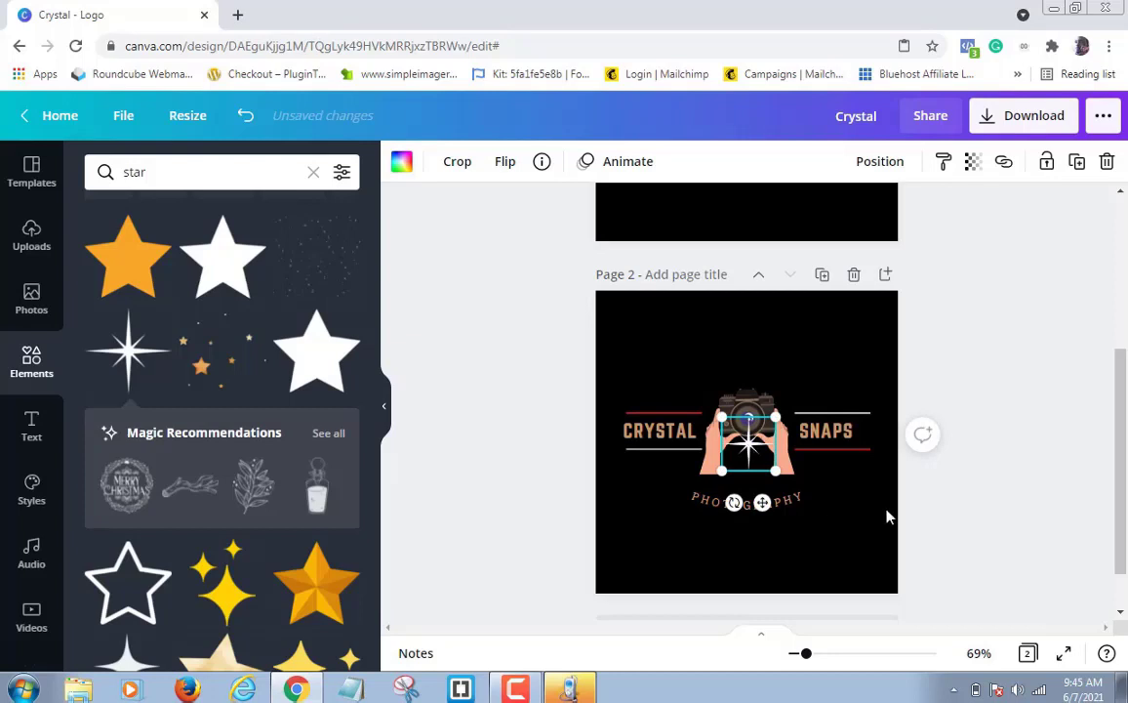
# Step: Move the sparkle star on page 2 up so it sits centred on the camera lens
pyautogui.click(886, 518)
pyautogui.click(751, 451)
pyautogui.moveTo(761, 500); pyautogui.dragTo(761, 478)
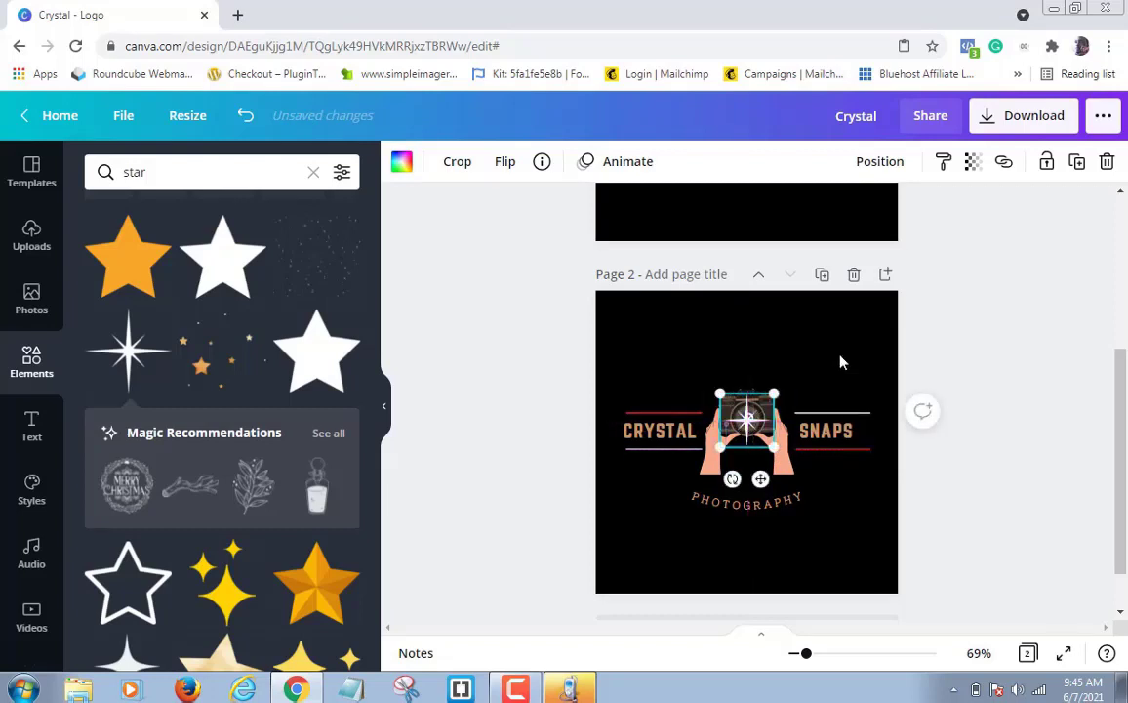
pyautogui.click(841, 360)
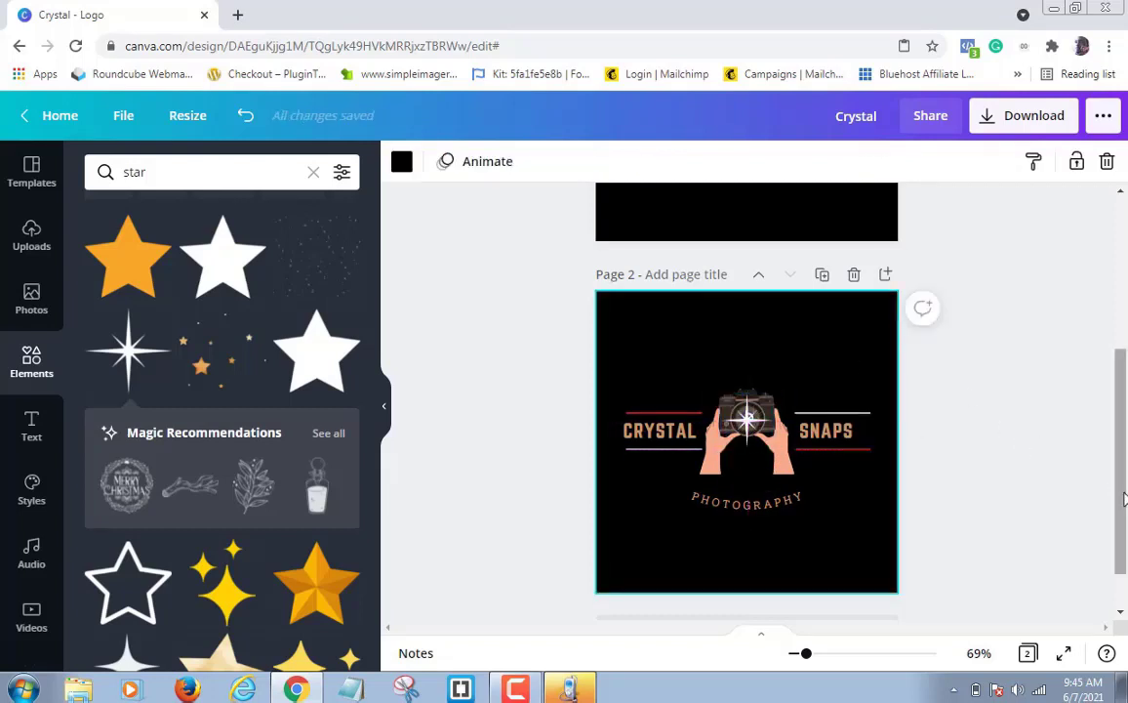
# Step: Change the curved text PHOTOGRAPHY on page 2 to PHOTOCRUSH, matching page 1
pyautogui.moveTo(1121, 497); pyautogui.dragTo(1114, 410)
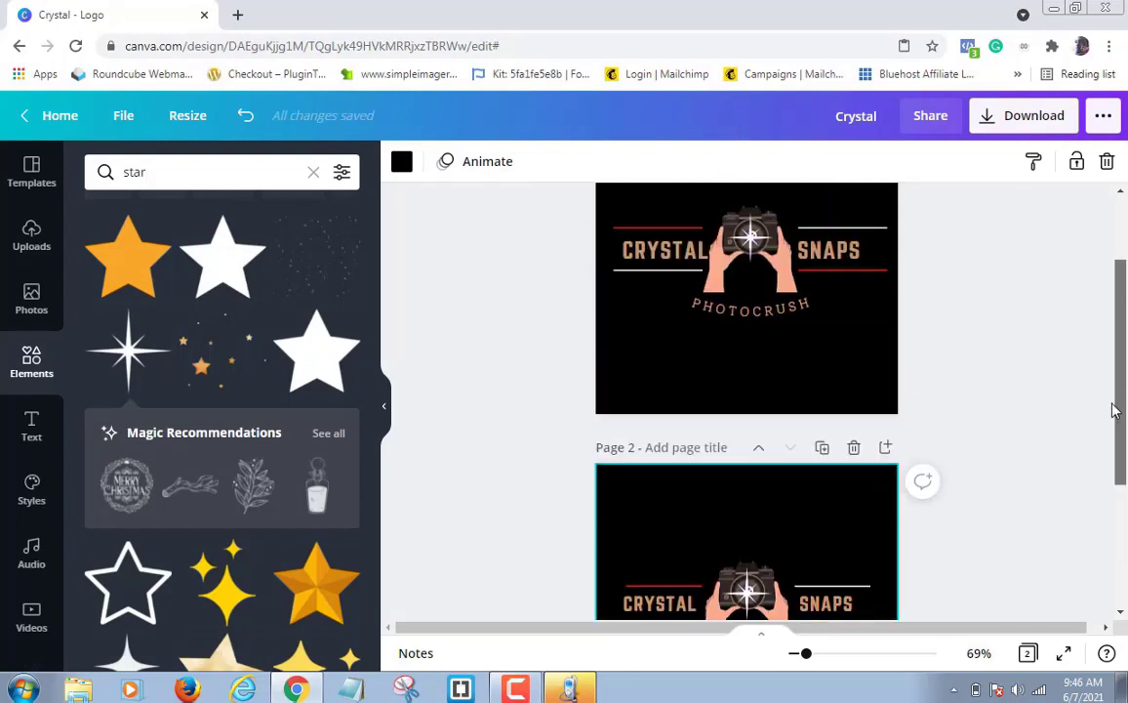
pyautogui.scroll(-2, 765, 491)
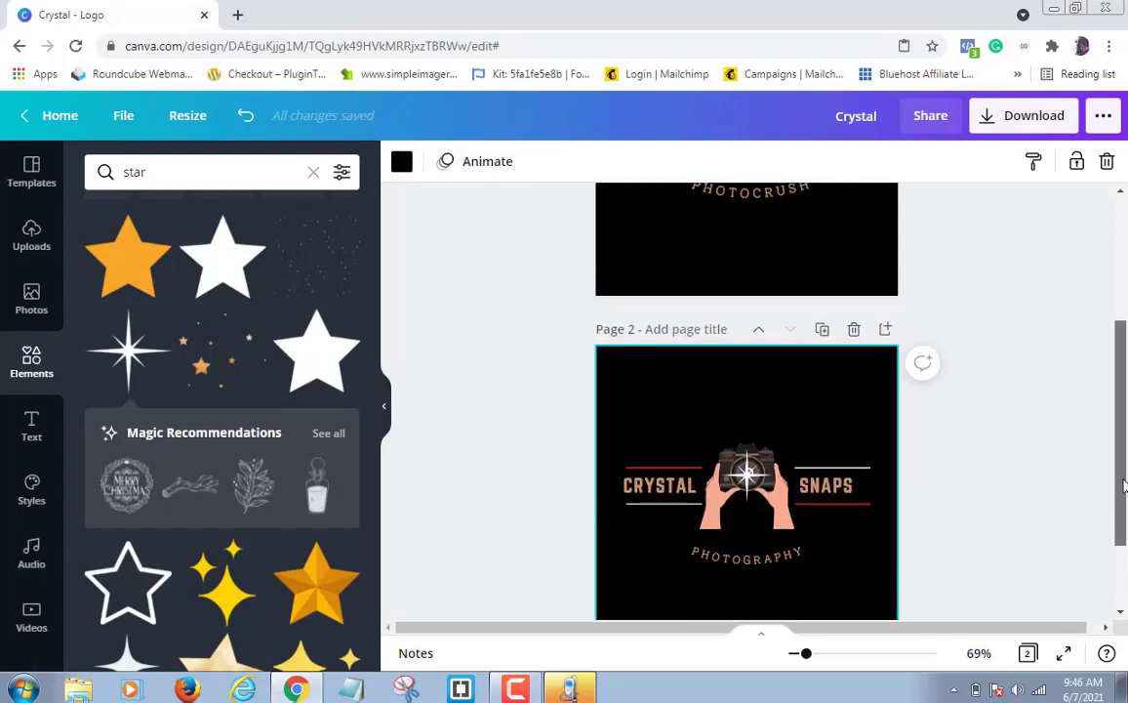
pyautogui.click(740, 488)
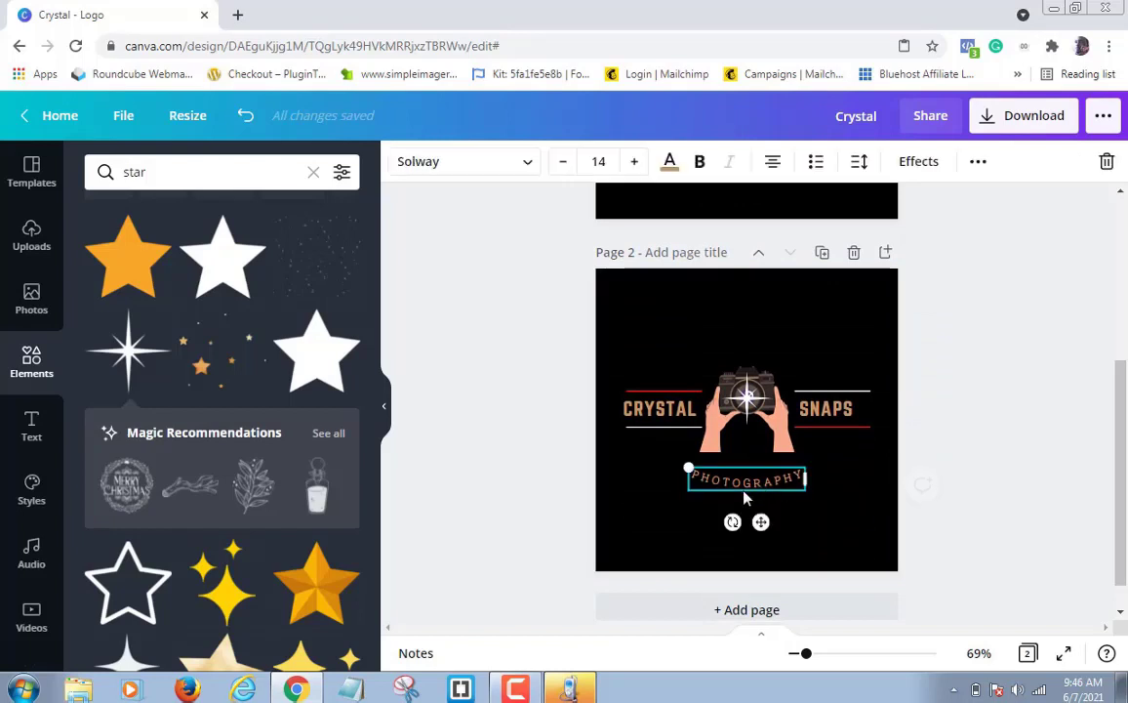
pyautogui.click(735, 487)
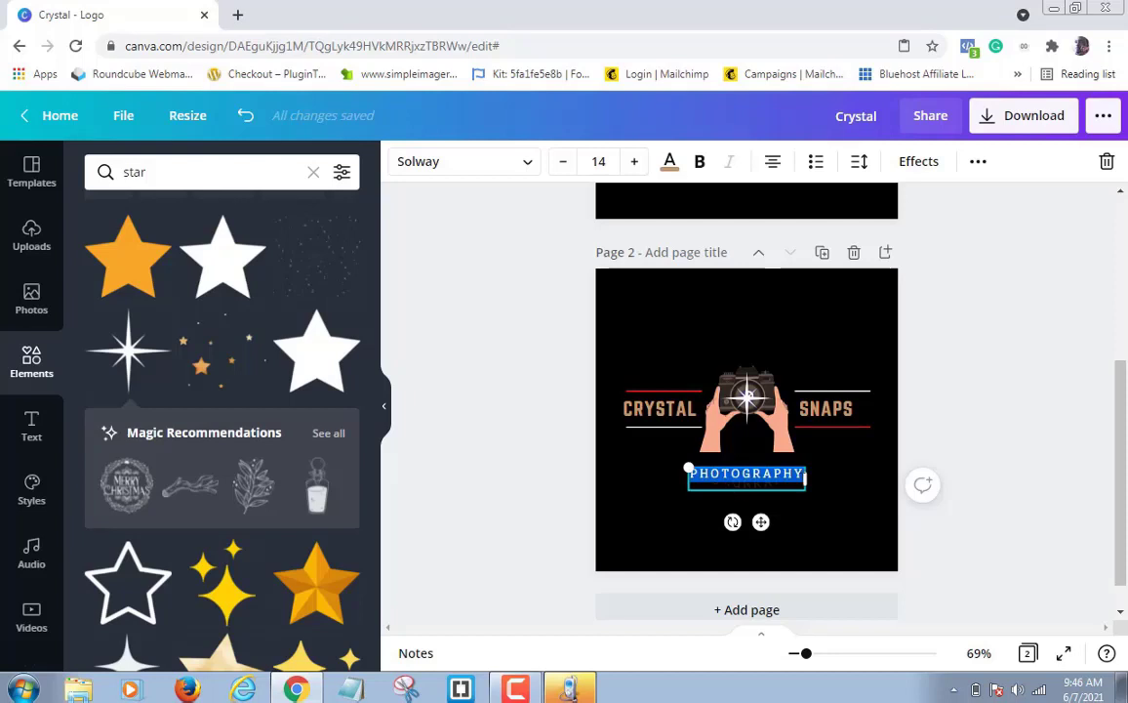
pyautogui.moveTo(742, 474); pyautogui.dragTo(751, 475)
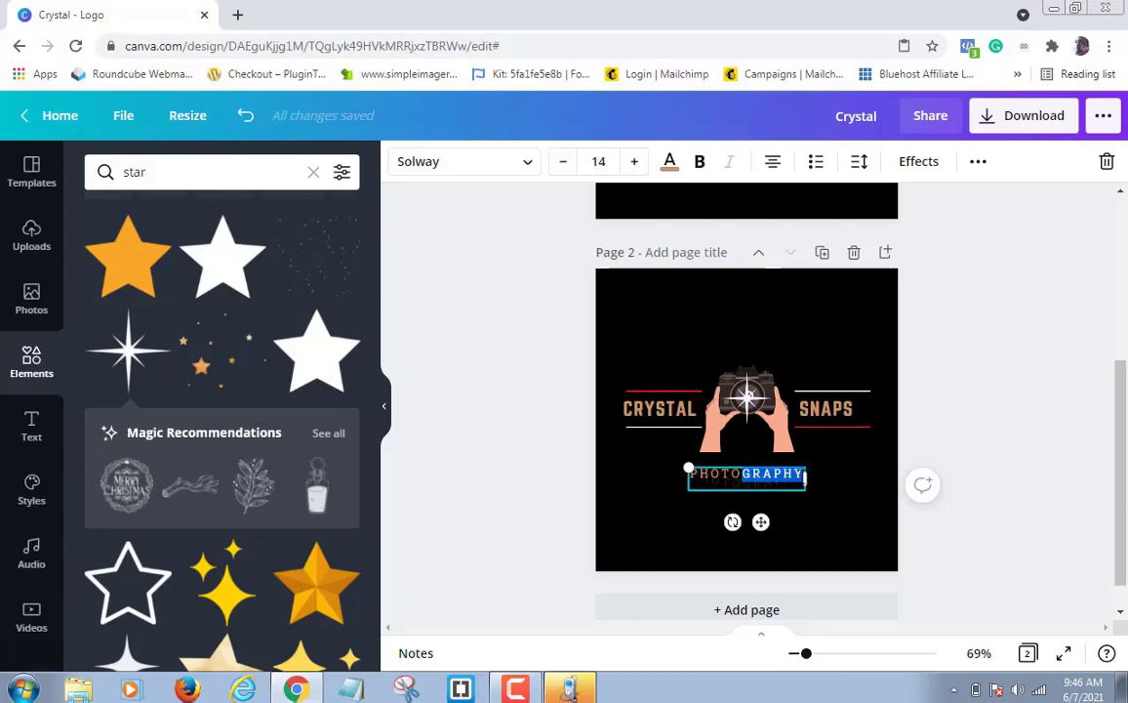
pyautogui.write('CR')
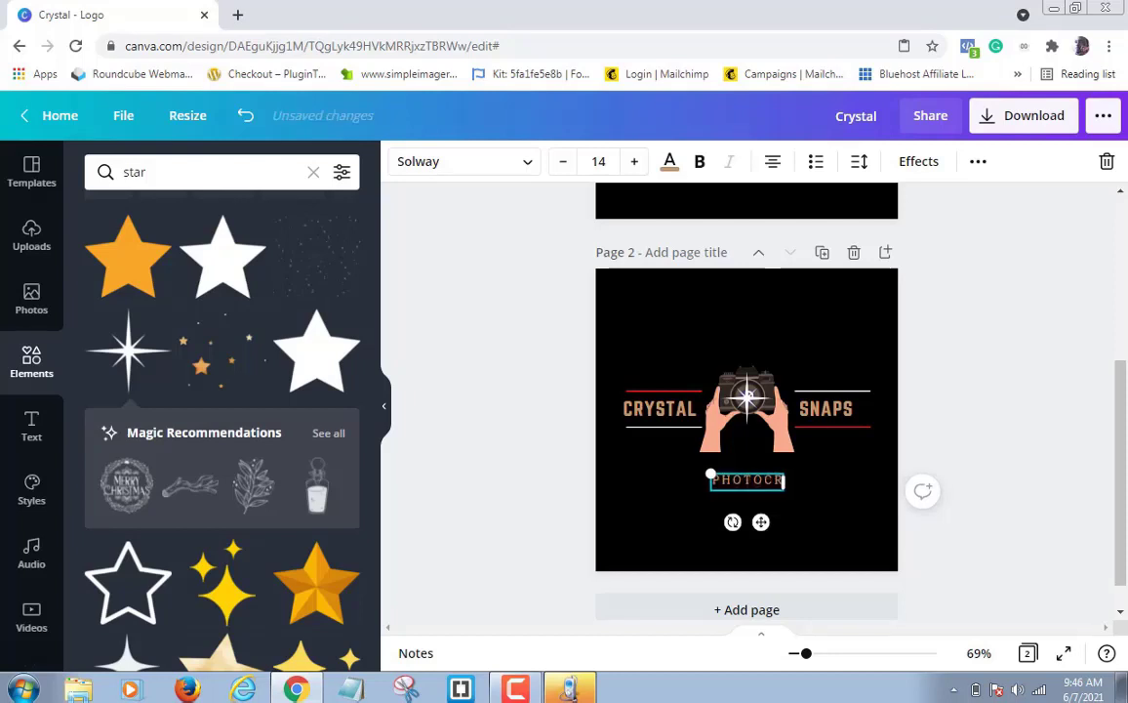
pyautogui.write('USH')
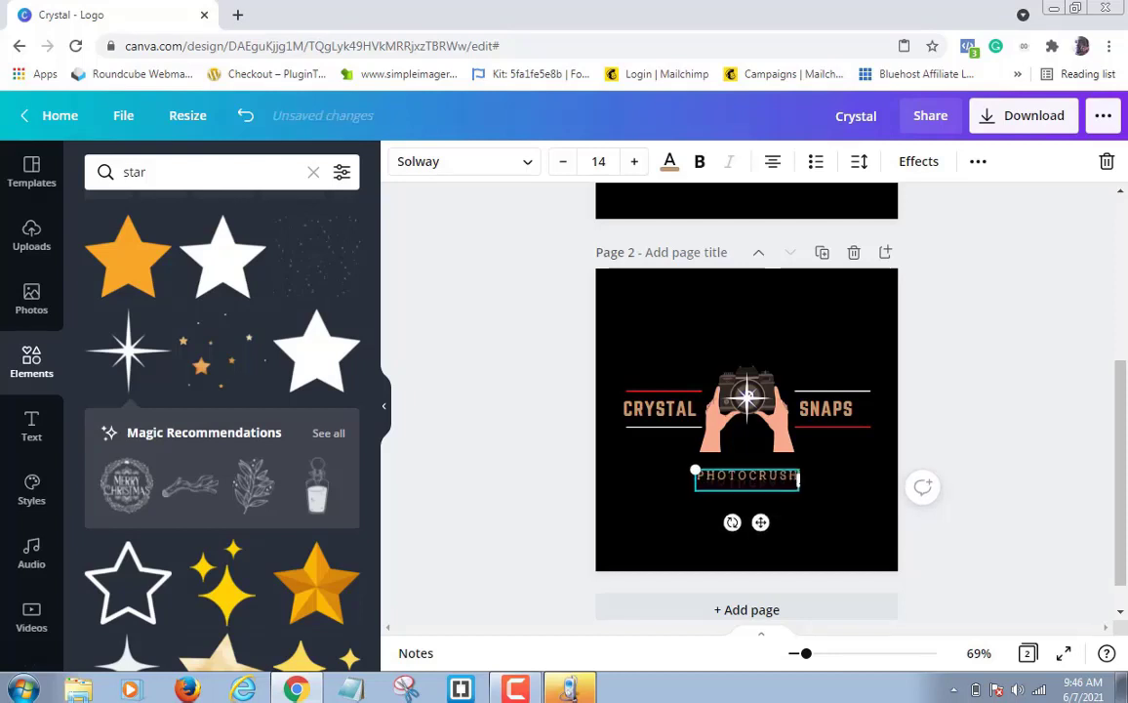
pyautogui.click(855, 510)
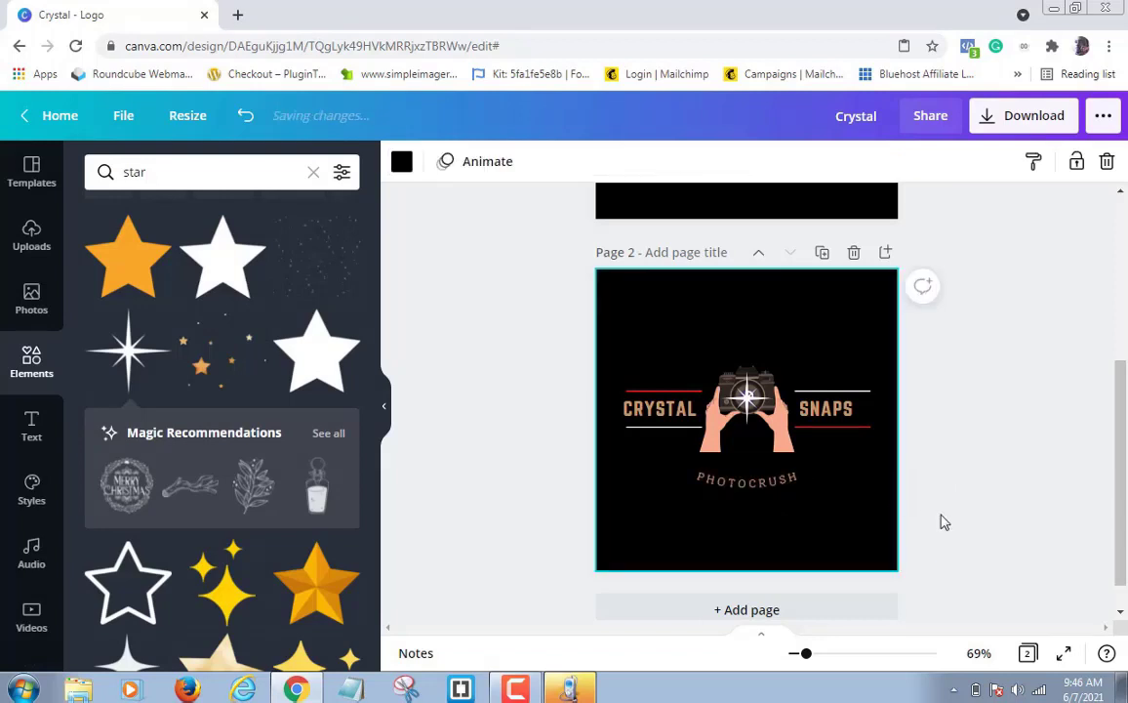
# Step: Enlarge the PHOTOCRUSH text on page 2 slightly
pyautogui.click(754, 486)
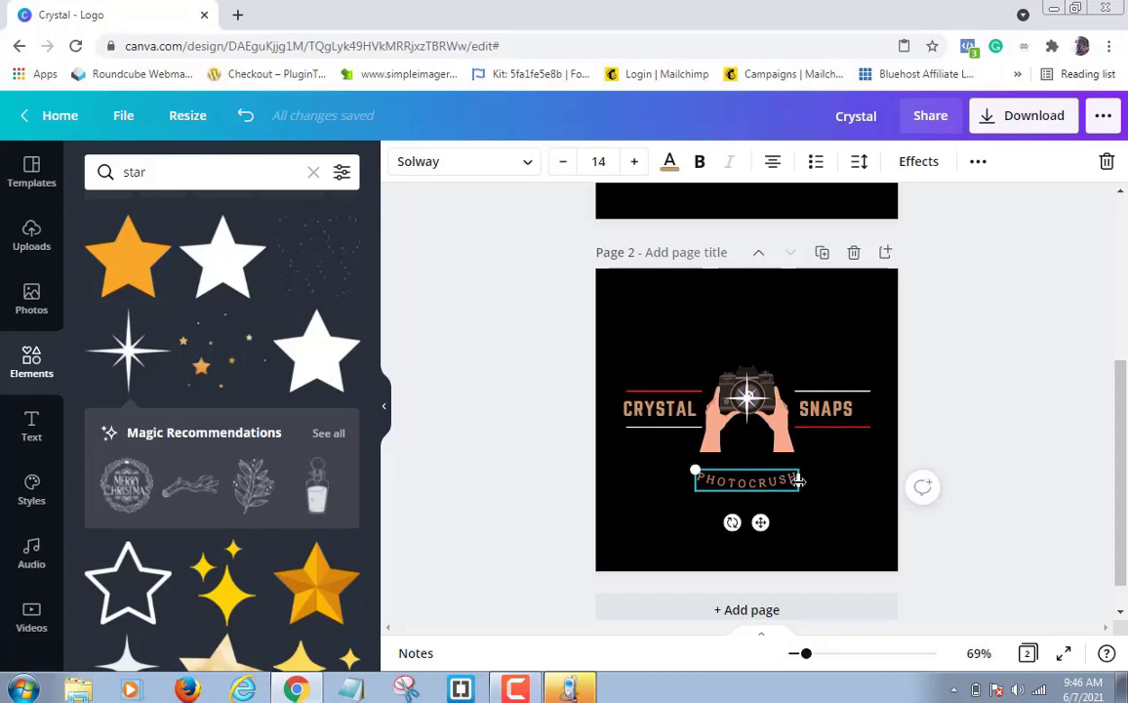
pyautogui.moveTo(800, 478)
pyautogui.mouseDown()
pyautogui.moveTo(818, 470)
pyautogui.moveTo(798, 478)
pyautogui.mouseUp()
pyautogui.moveTo(693, 465); pyautogui.dragTo(689, 469)
pyautogui.click(815, 532)
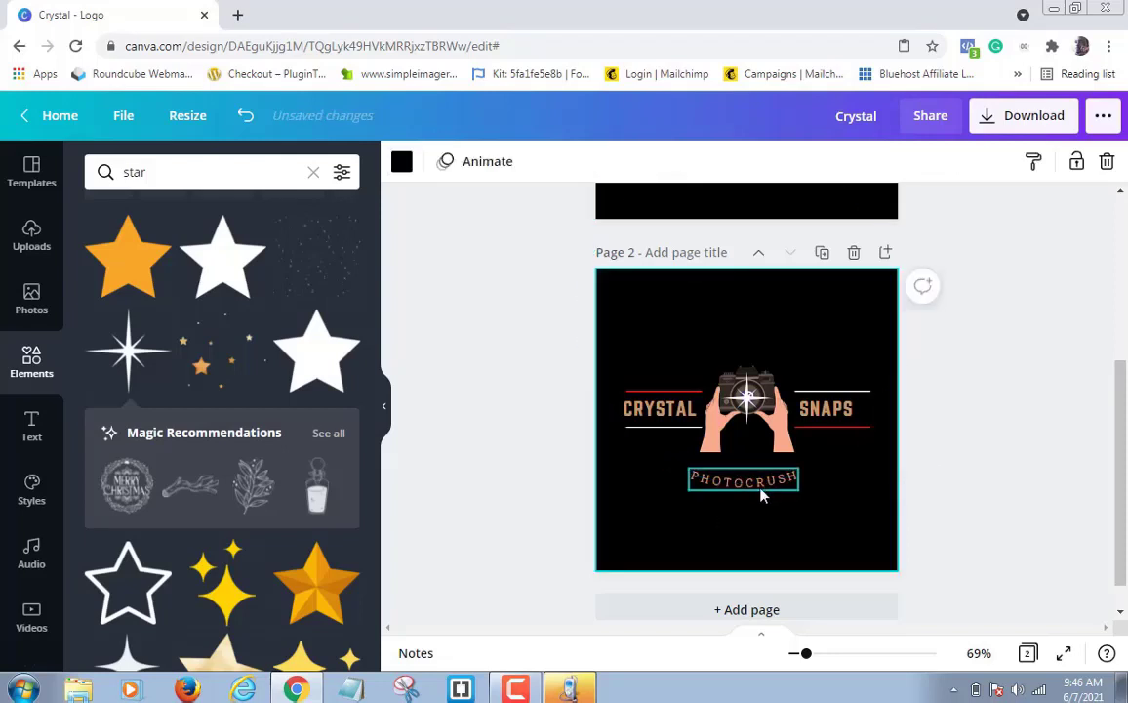
# Step: Move the PHOTOCRUSH text on page 2 up, centred just beneath the hands graphic
pyautogui.click(760, 488)
pyautogui.moveTo(758, 522)
pyautogui.mouseDown()
pyautogui.moveTo(772, 513)
pyautogui.moveTo(763, 509)
pyautogui.mouseUp()
pyautogui.click(845, 534)
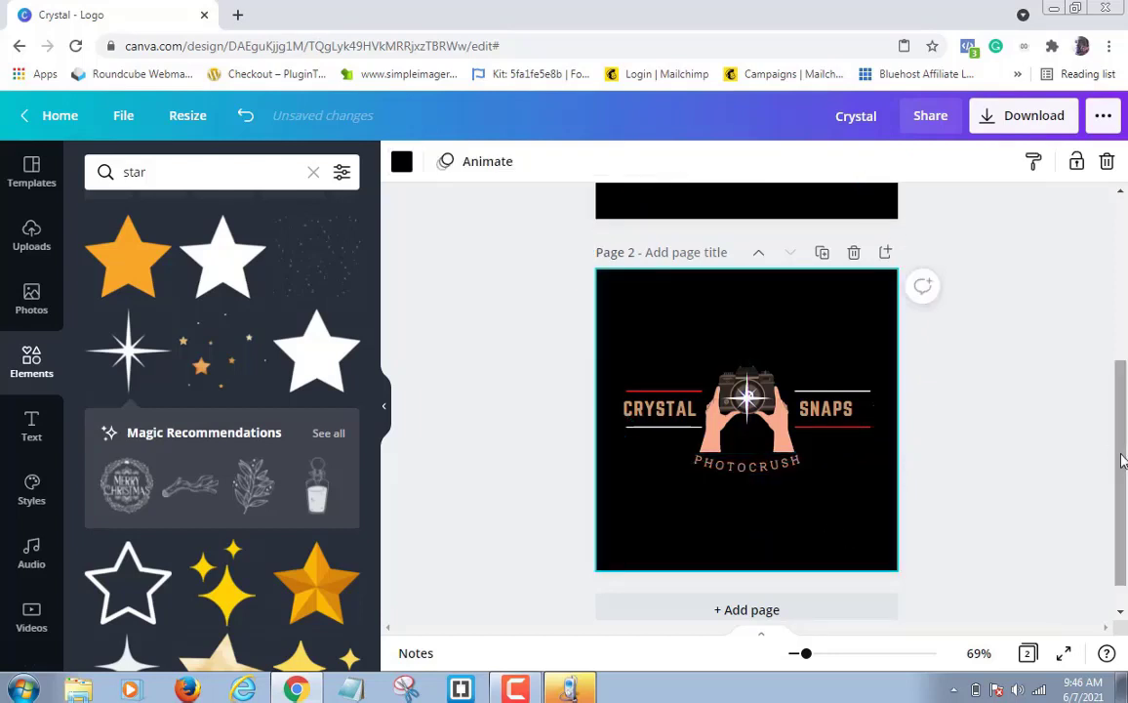
pyautogui.moveTo(1122, 458)
pyautogui.mouseDown()
pyautogui.moveTo(1101, 315)
pyautogui.moveTo(1119, 470)
pyautogui.mouseUp()
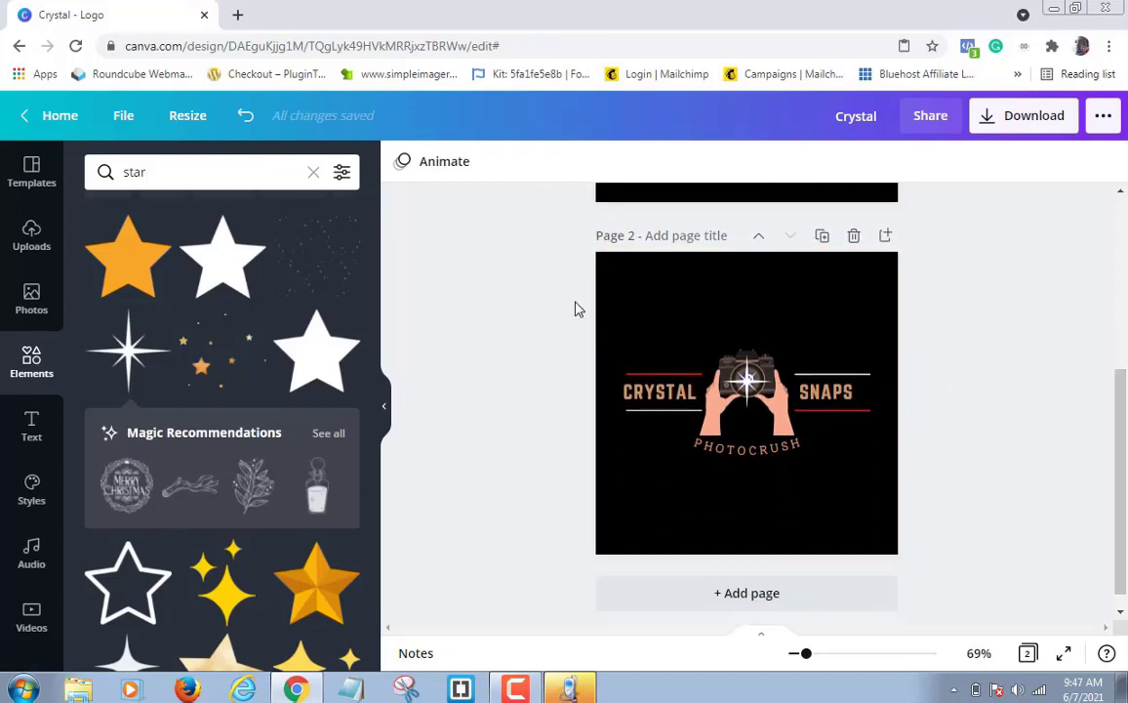
# Step: Add a third page below page 2 and apply the recently used Vintage Camera photography template to it
pyautogui.click(32, 173)
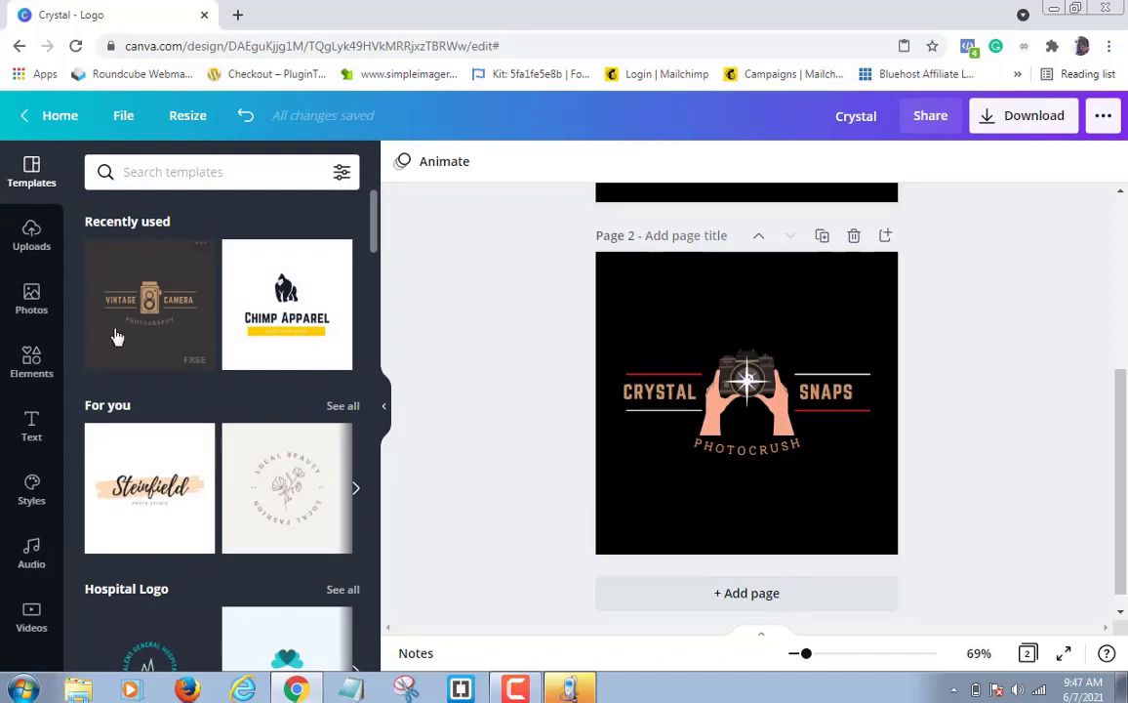
pyautogui.click(733, 601)
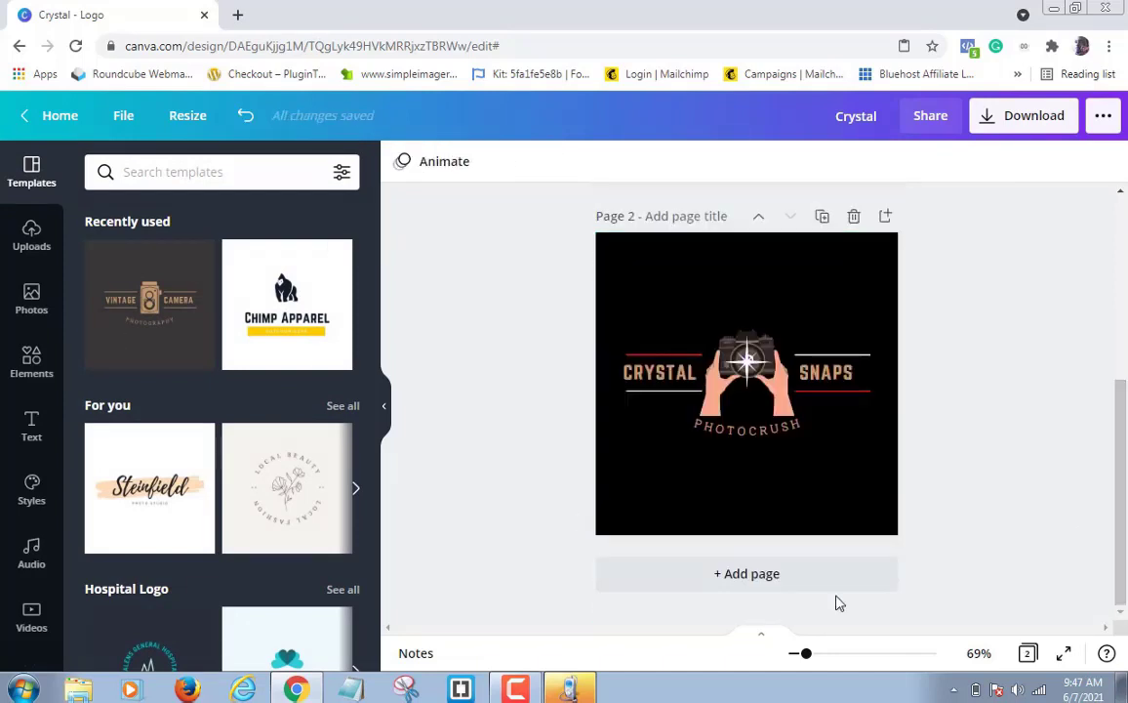
pyautogui.click(760, 580)
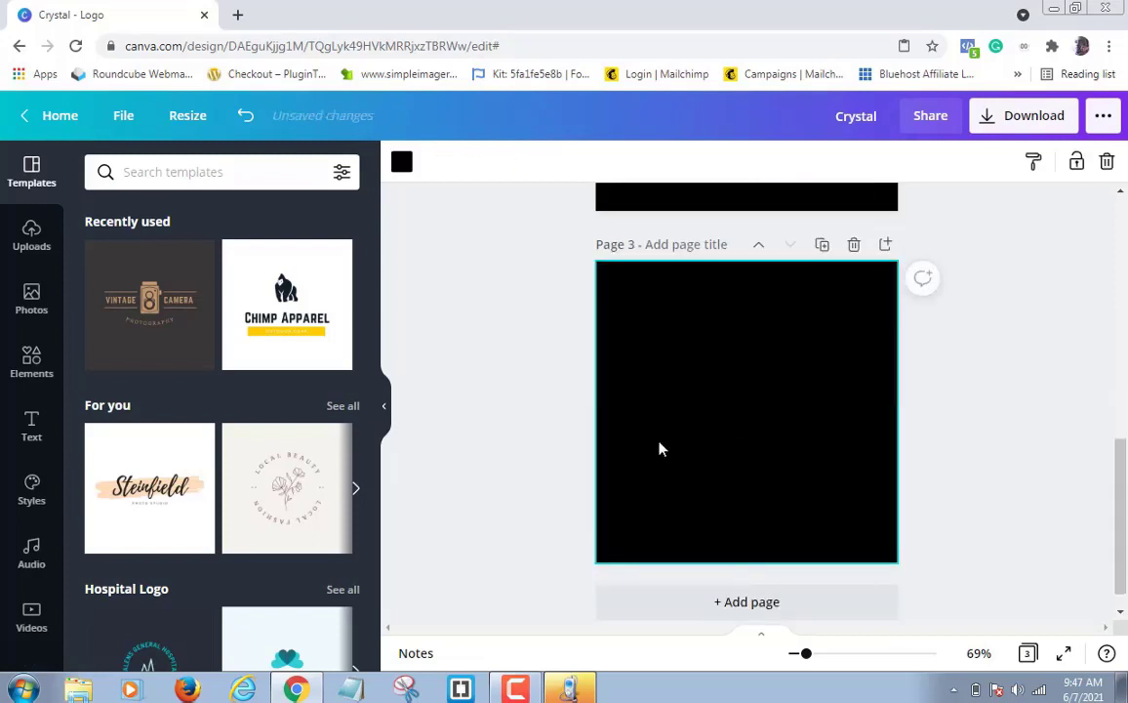
pyautogui.click(166, 324)
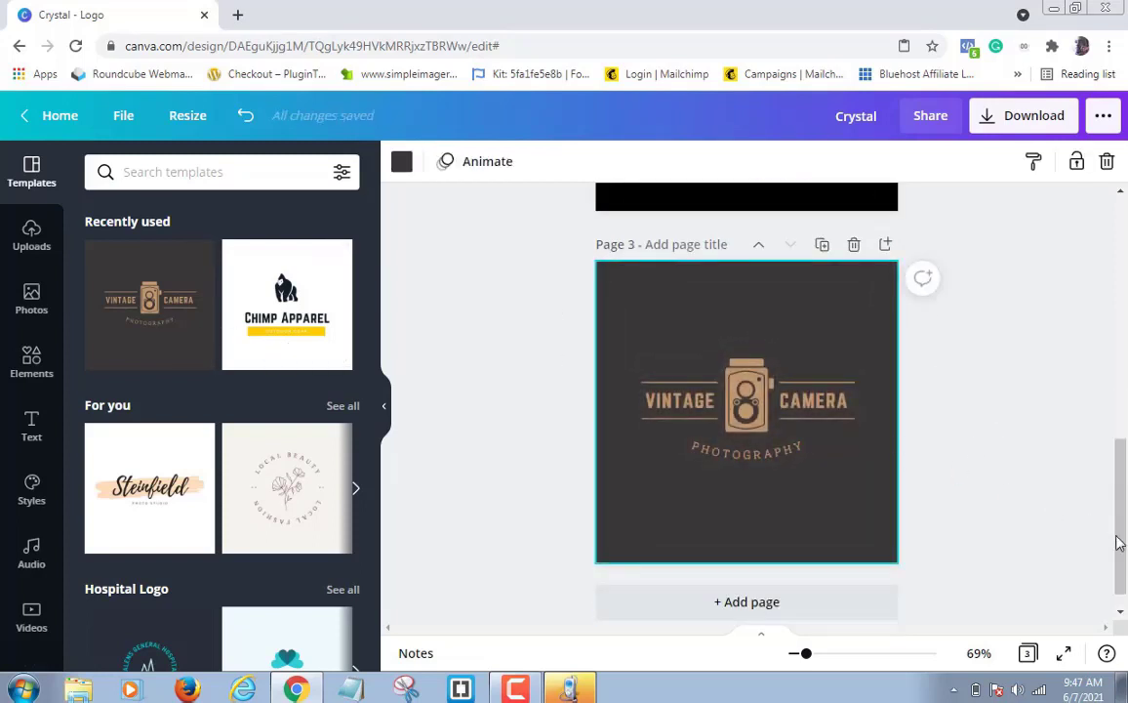
pyautogui.moveTo(1121, 534); pyautogui.dragTo(1113, 419)
pyautogui.click(1111, 418)
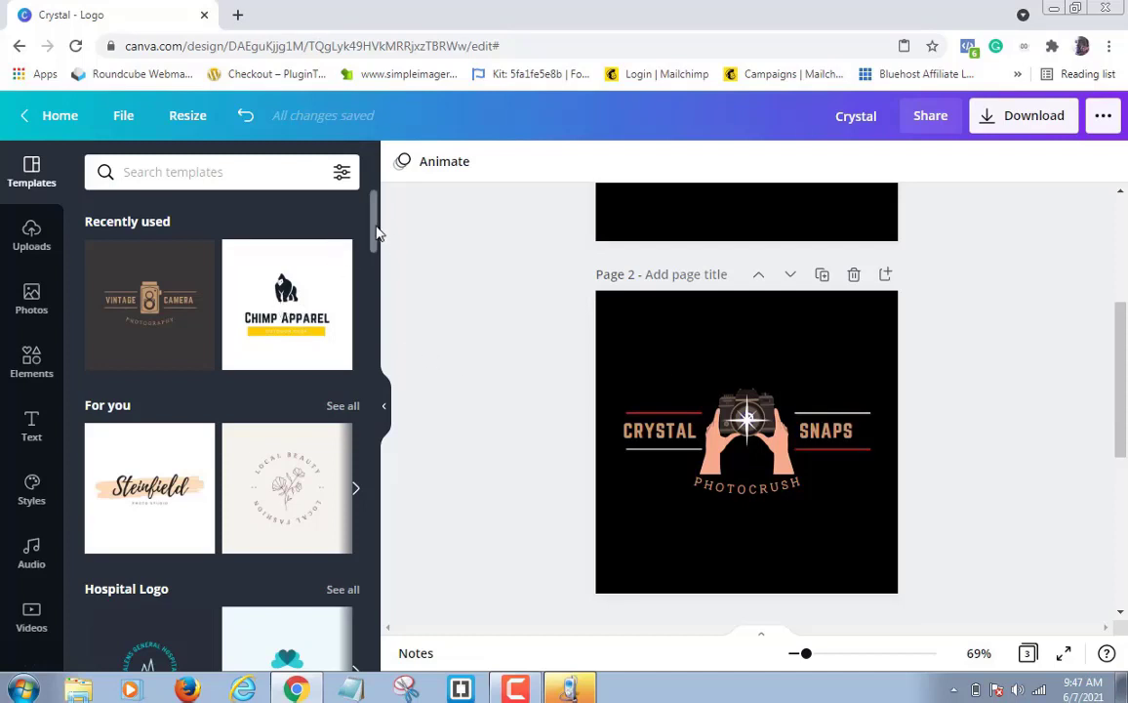
pyautogui.moveTo(376, 239); pyautogui.dragTo(379, 466)
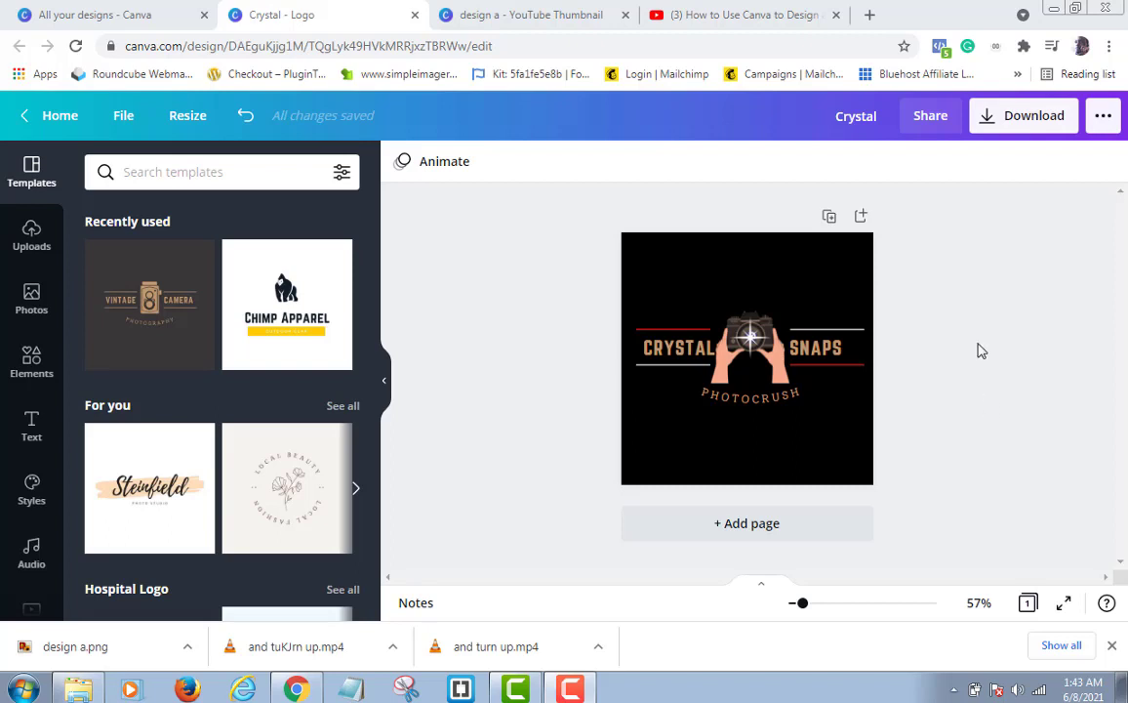
# Step: Download the Crystal Snaps logo as a PNG at 500 × 500 px and dismiss the saved-design message
pyautogui.click(1014, 131)
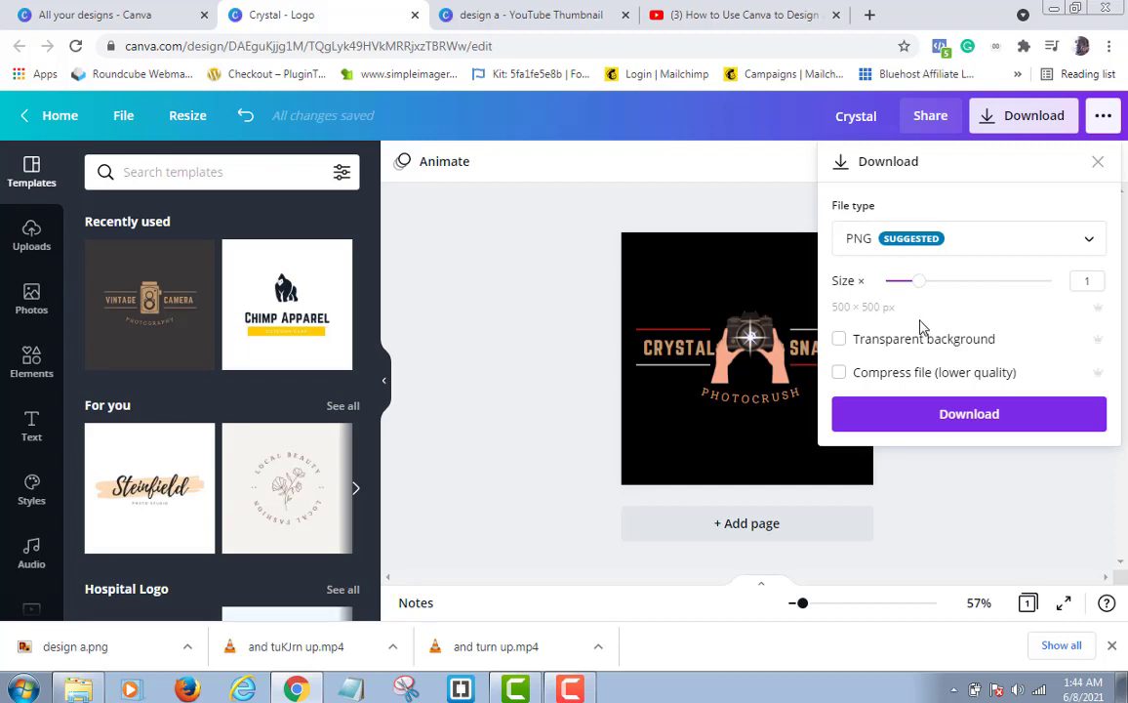
pyautogui.click(841, 344)
pyautogui.click(942, 417)
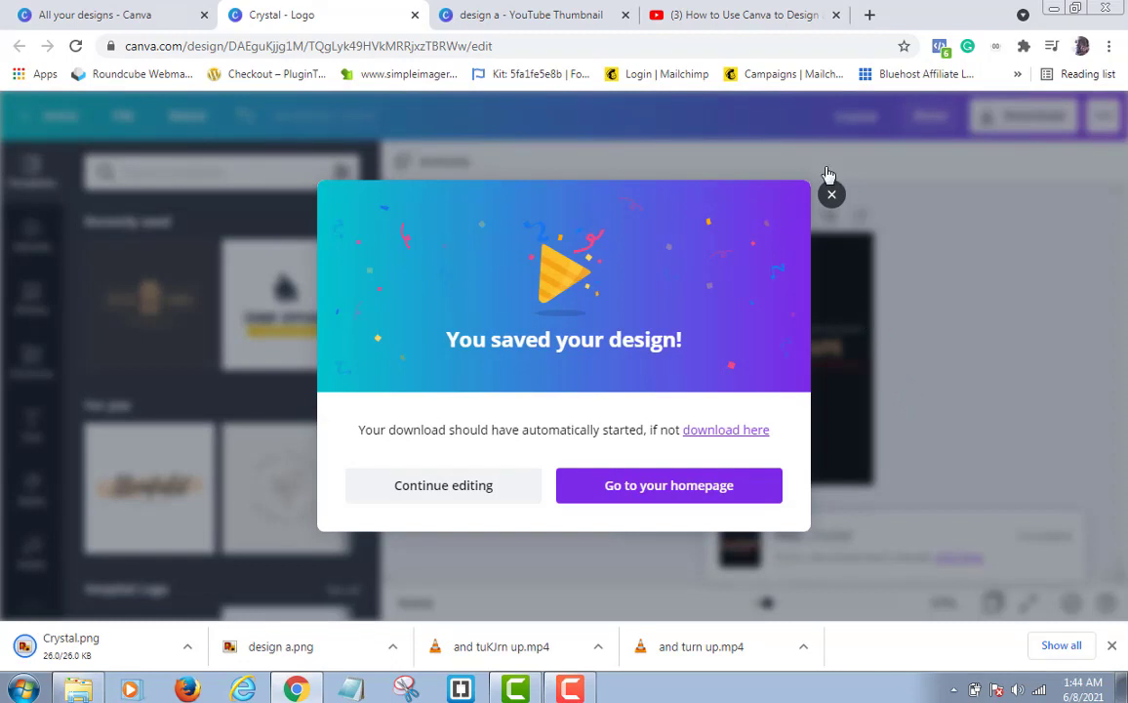
pyautogui.click(832, 197)
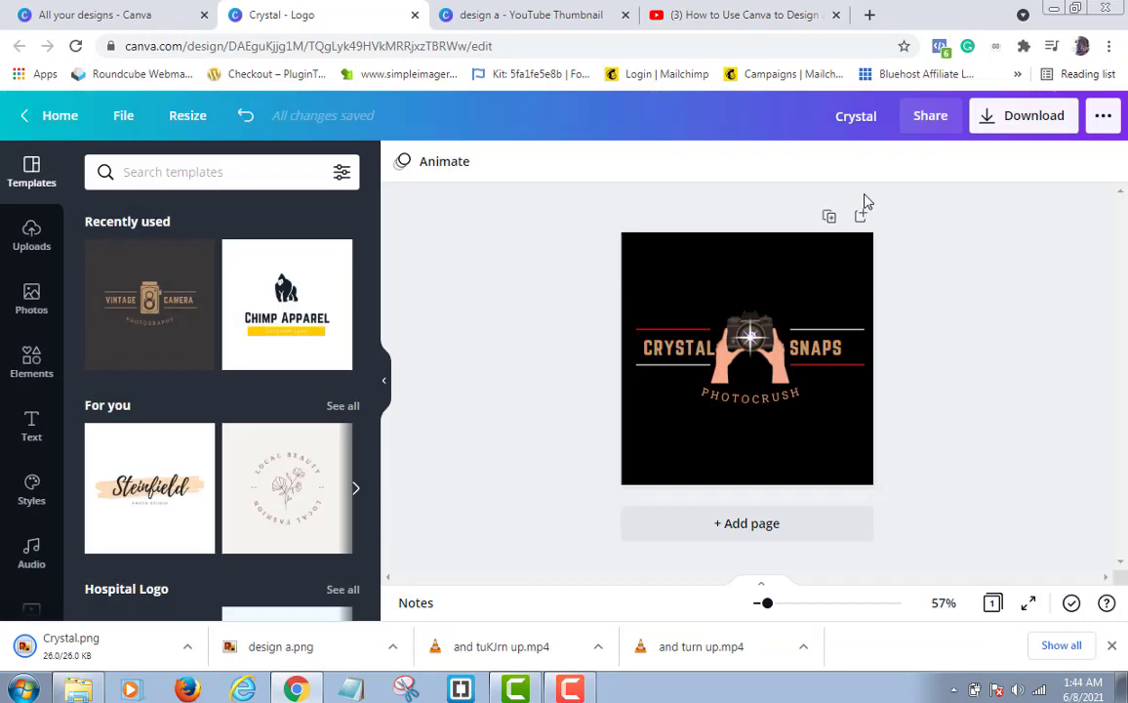
# Step: Download a second PNG copy of the logo at size 1, without transparent background or compression
pyautogui.click(1012, 124)
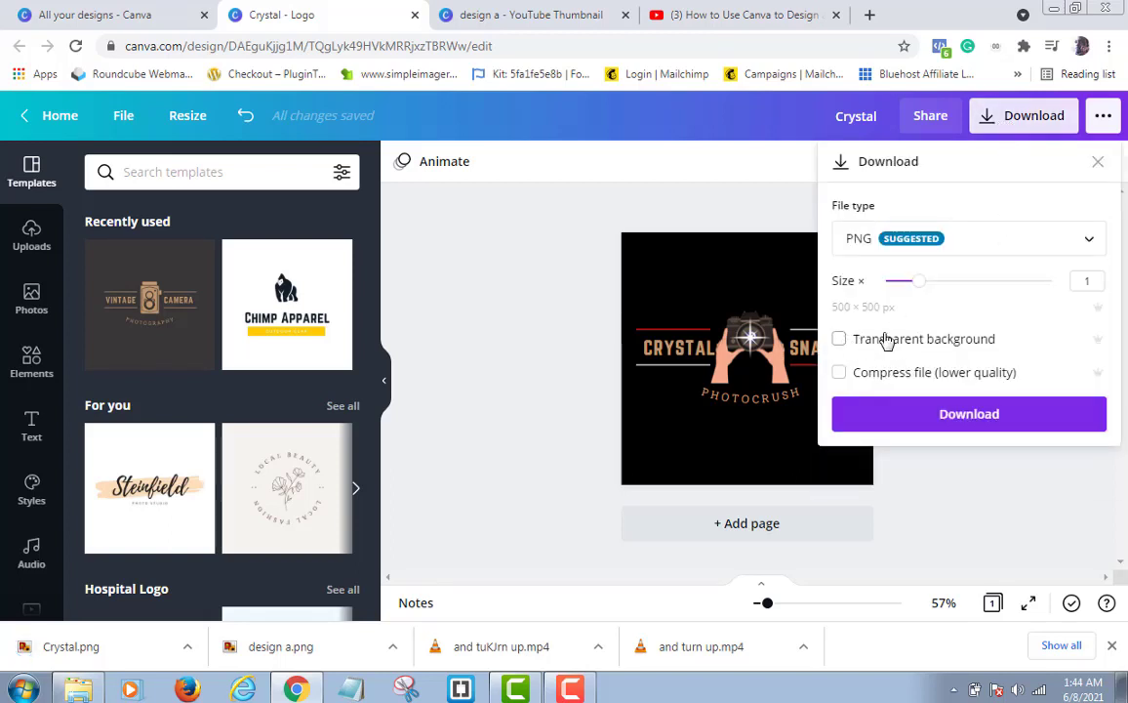
pyautogui.click(969, 423)
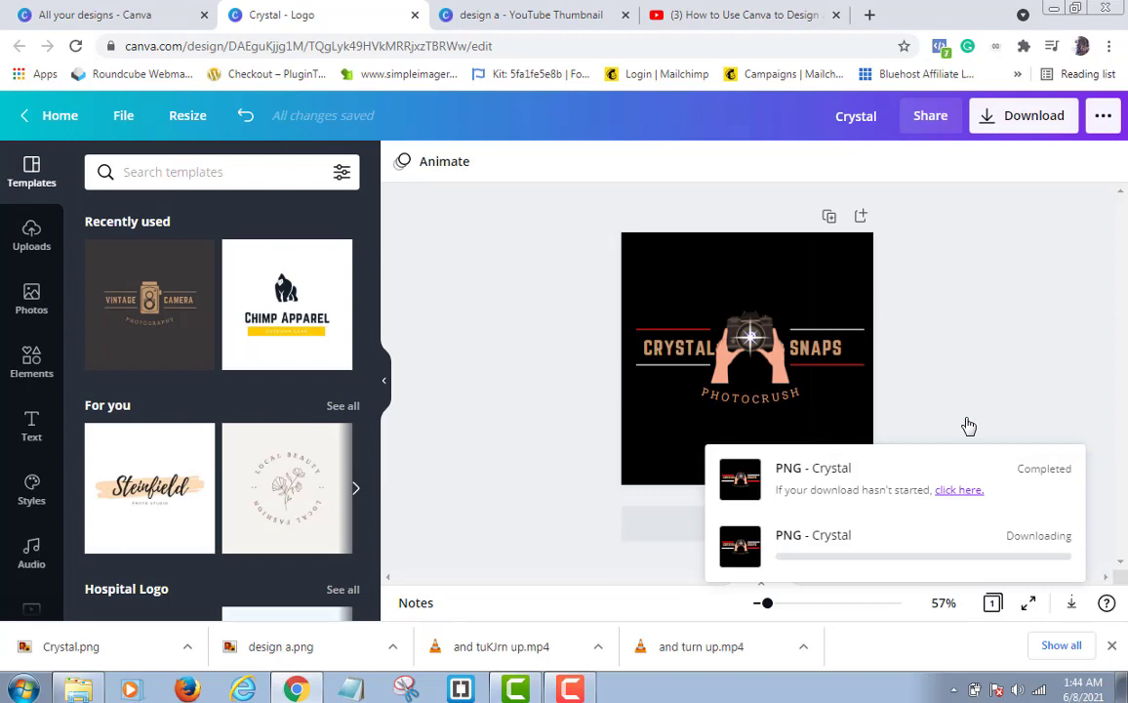